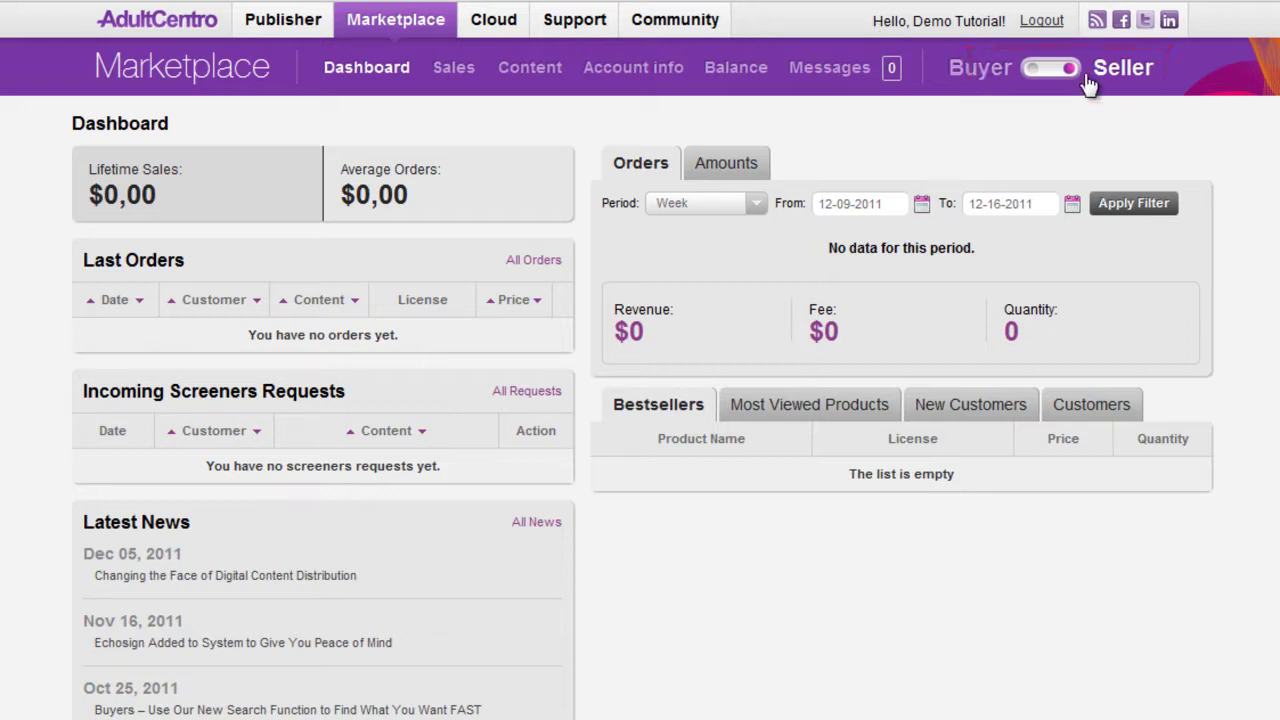
# Step: Install ACCloudHelper from the Cloud account page, allow the system changes, and minimize the helper's window
pyautogui.click(505, 38)
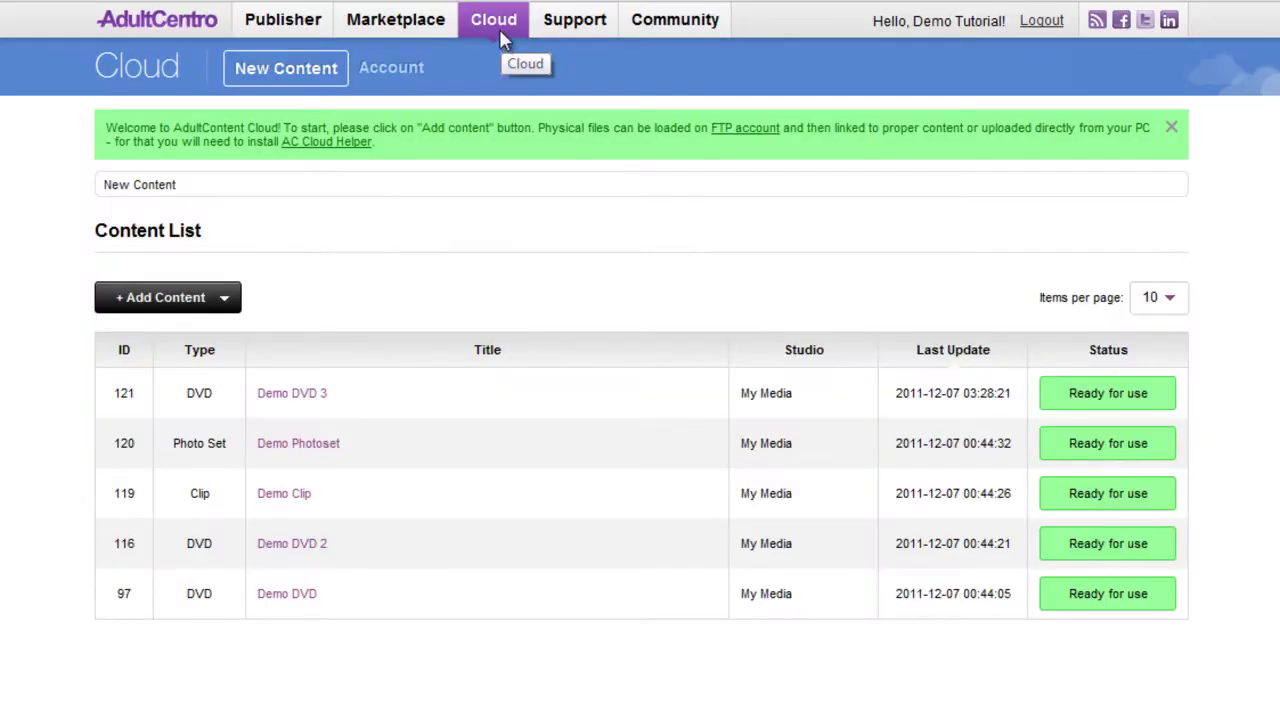
pyautogui.click(390, 78)
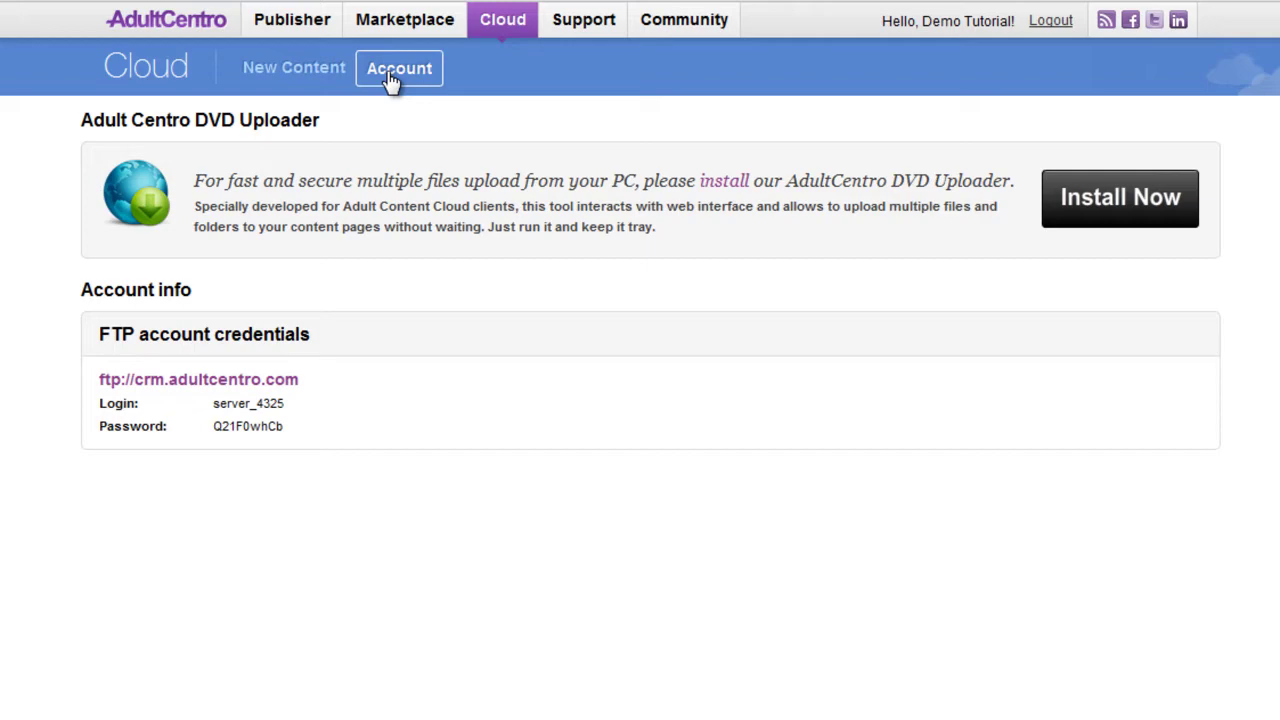
pyautogui.click(1128, 215)
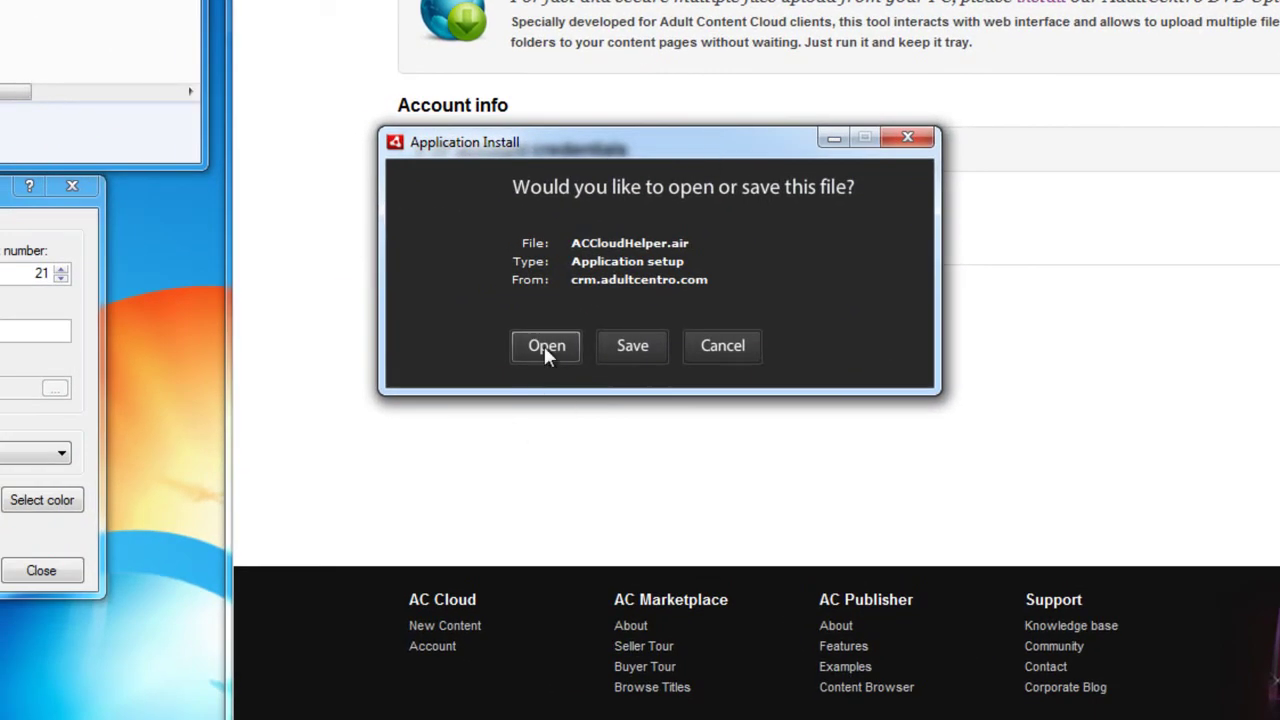
pyautogui.click(499, 371)
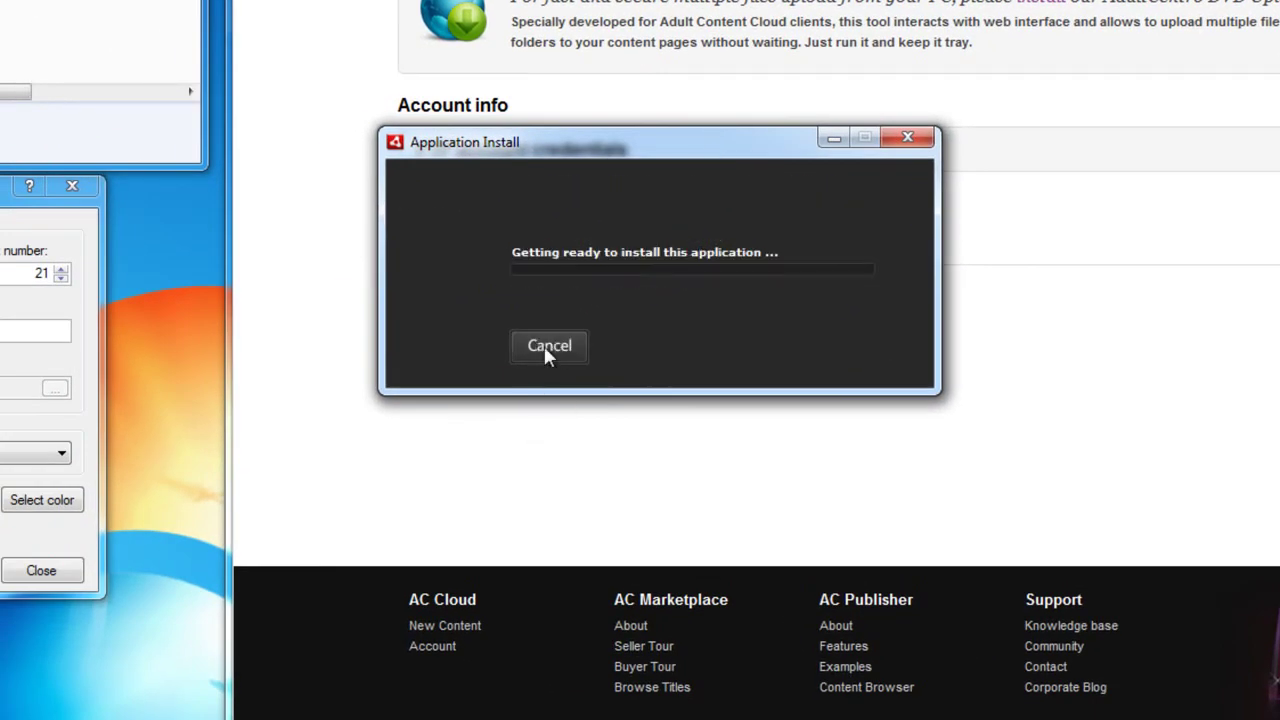
pyautogui.click(543, 310)
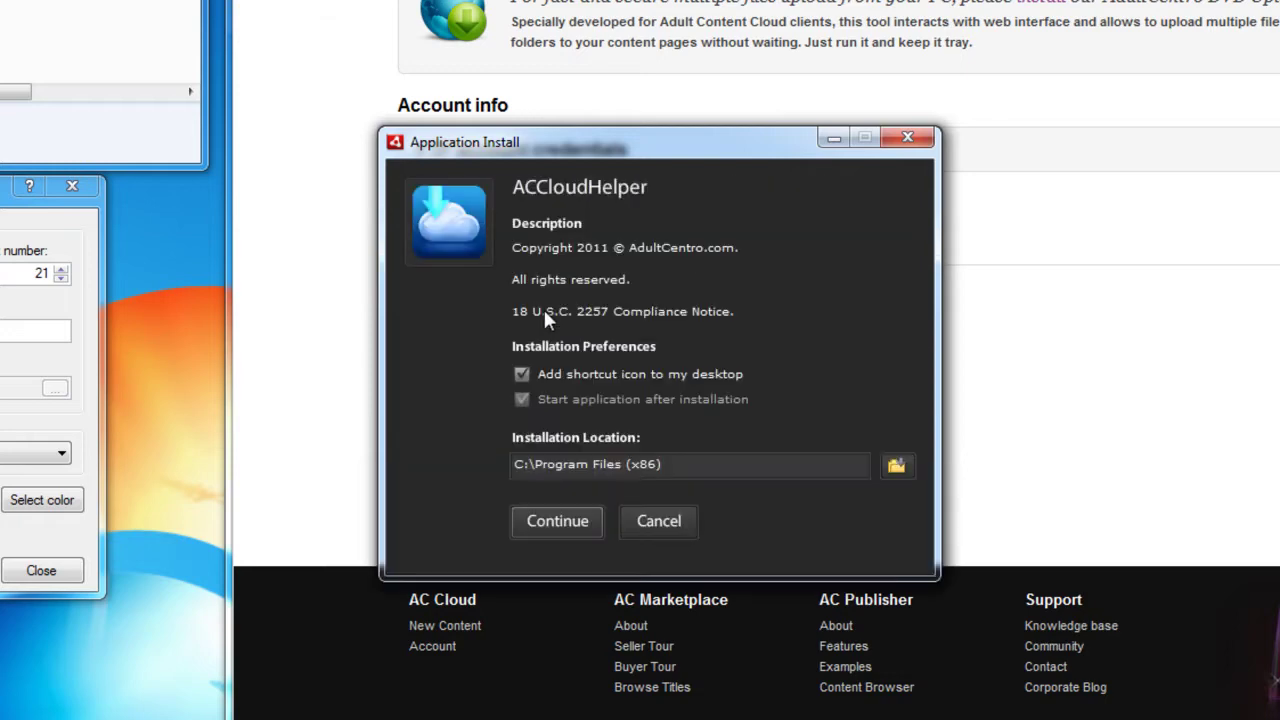
pyautogui.click(558, 516)
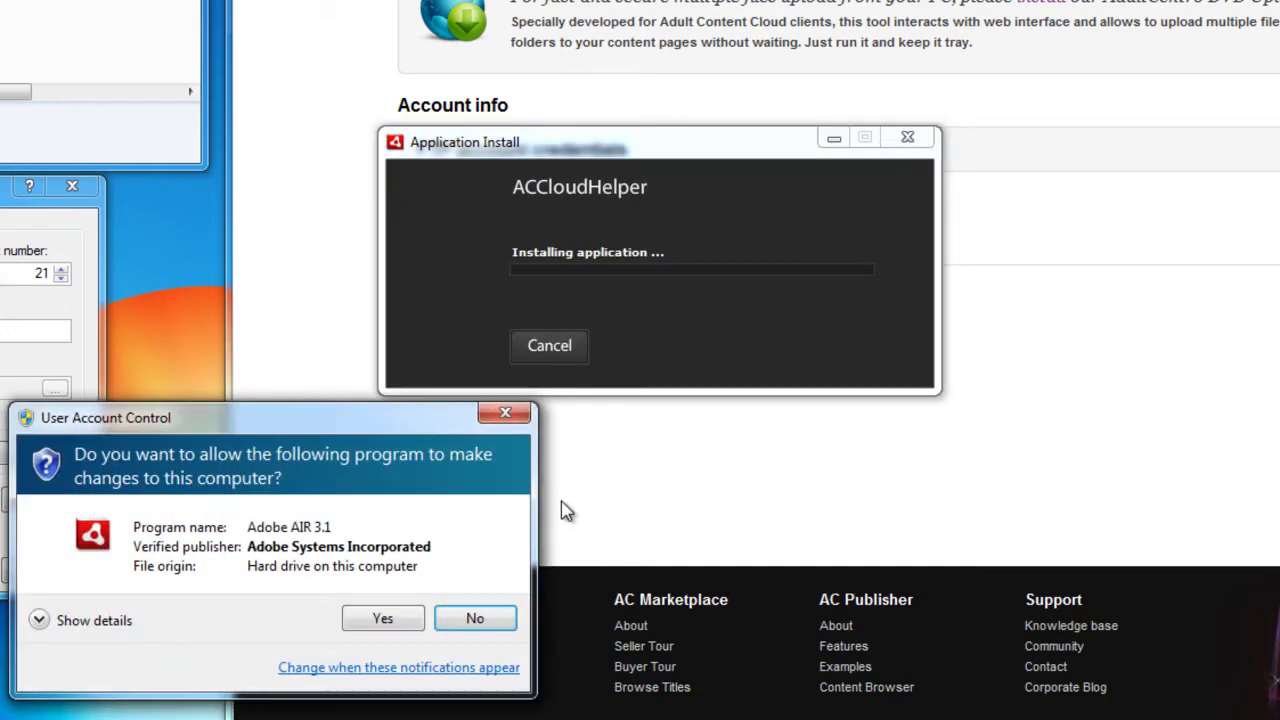
pyautogui.click(383, 618)
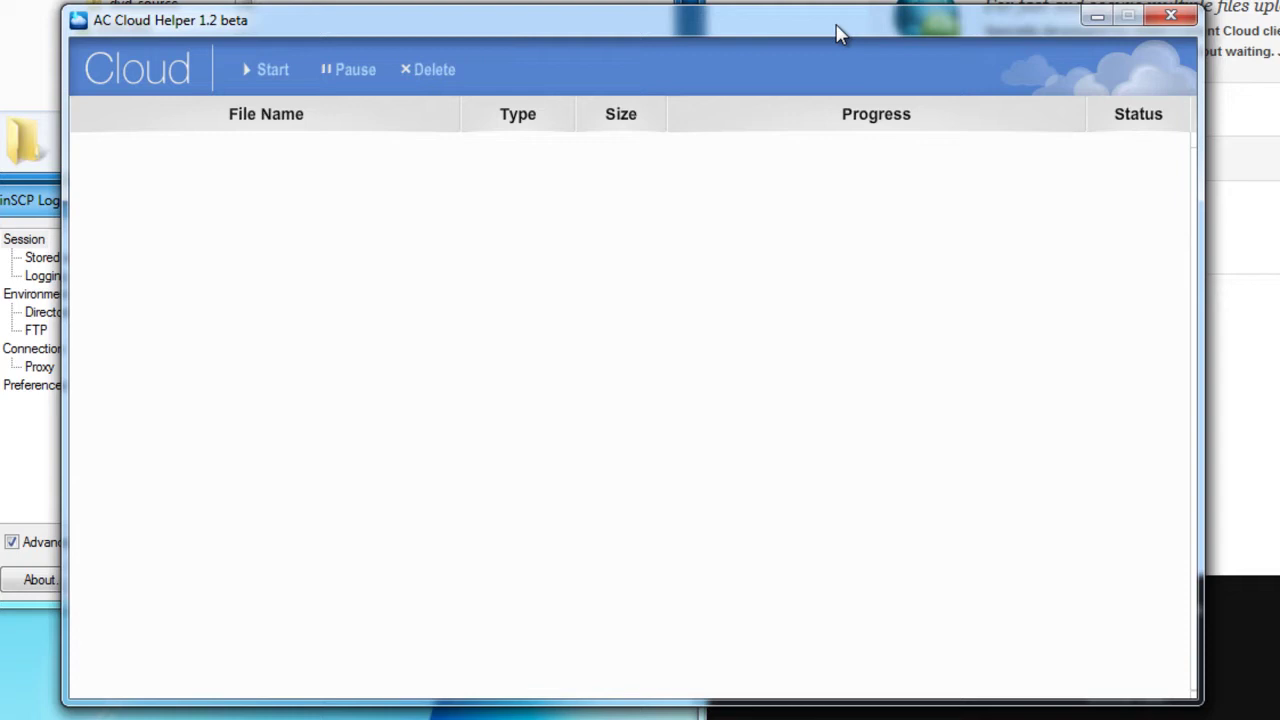
pyautogui.click(1097, 18)
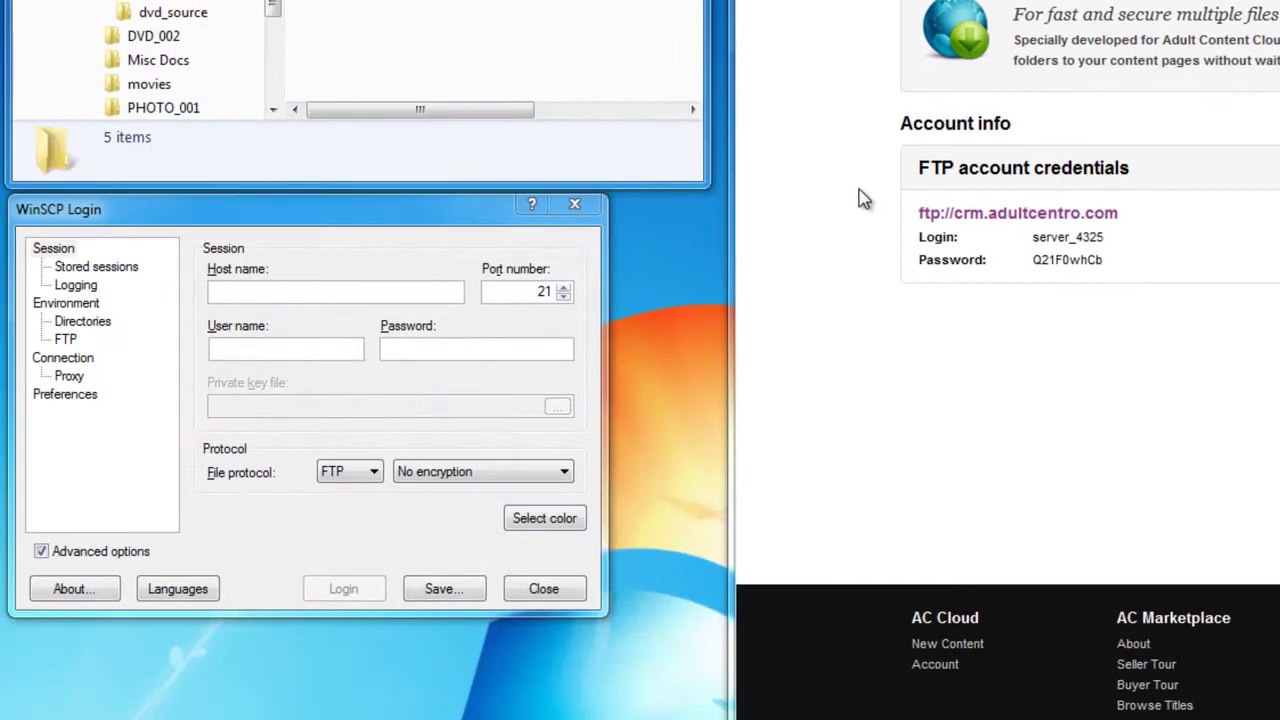
# Step: Copy the FTP host crm.adultcentro.com and the account's login name from the account page into the WinSCP login form
pyautogui.moveTo(1118, 218); pyautogui.dragTo(958, 225)
pyautogui.hotkey('ctrl', 'c')
pyautogui.click(347, 296)
pyautogui.hotkey('ctrl', 'v')
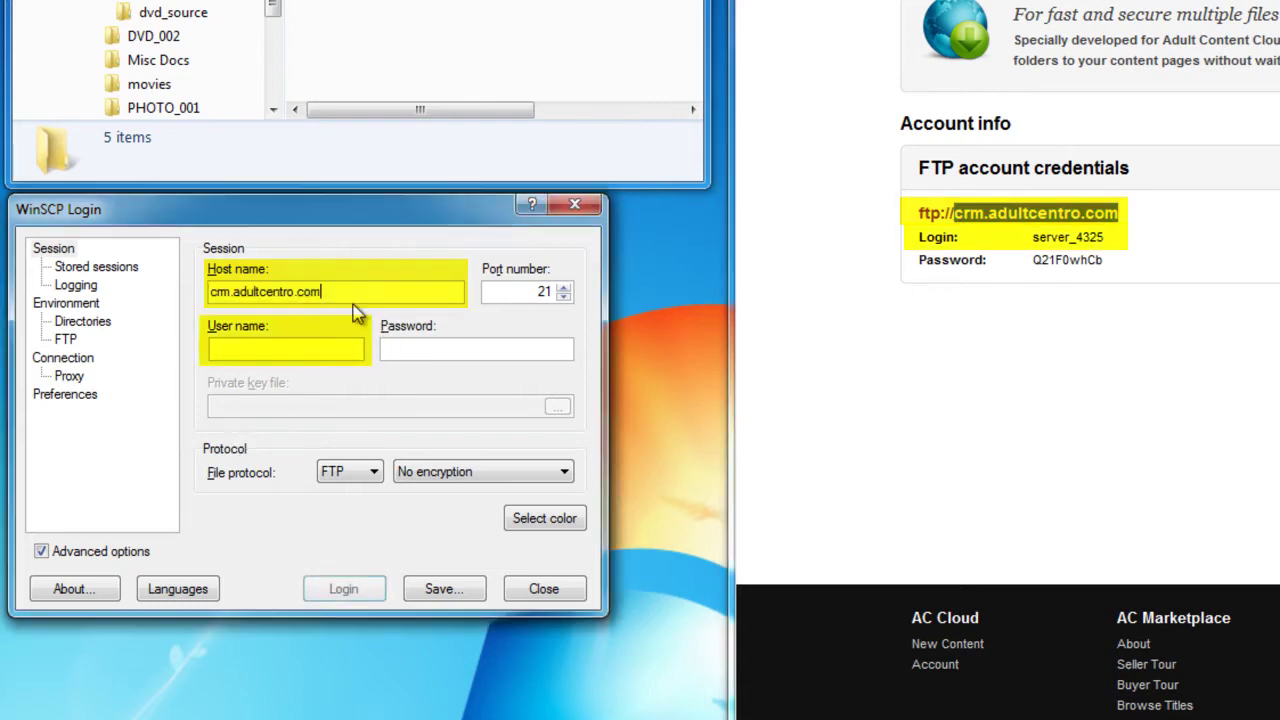
pyautogui.moveTo(1120, 242); pyautogui.dragTo(1030, 240)
pyautogui.hotkey('ctrl', 'c')
pyautogui.click(281, 350)
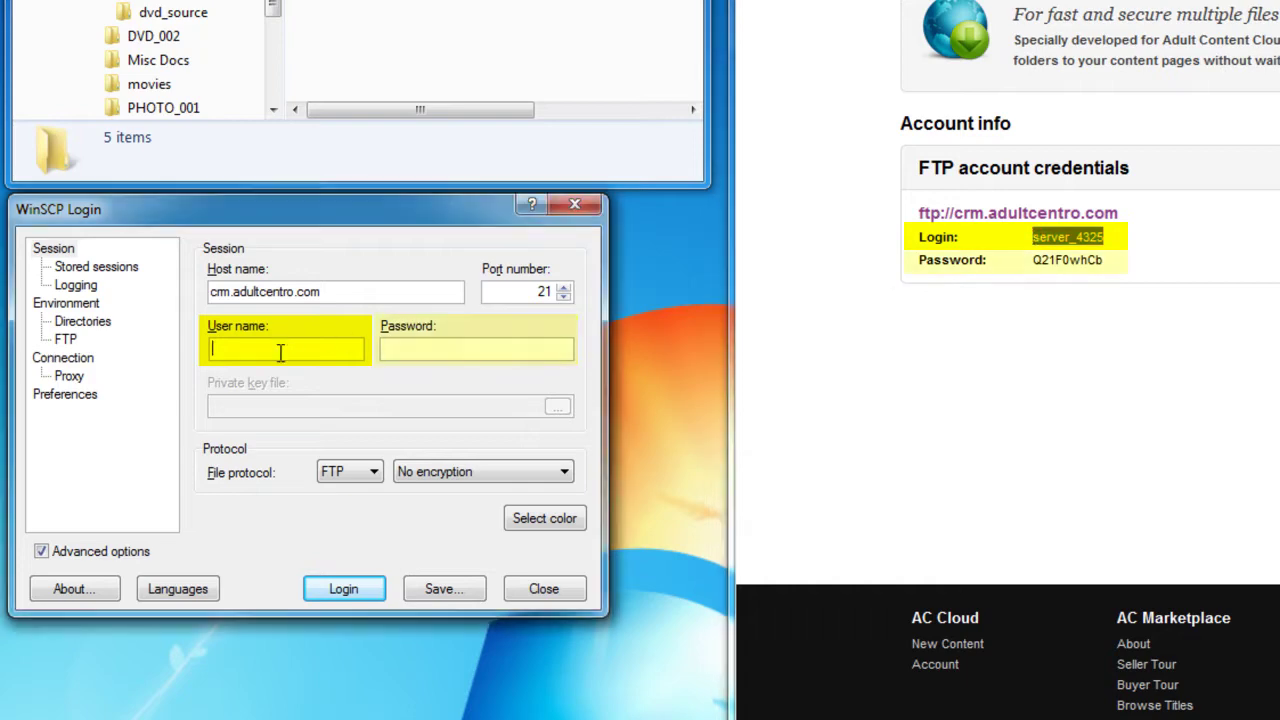
pyautogui.hotkey('ctrl', 'v')
# Step: Copy the FTP account password into the Password field and log in to the server
pyautogui.moveTo(1113, 271); pyautogui.dragTo(1030, 262)
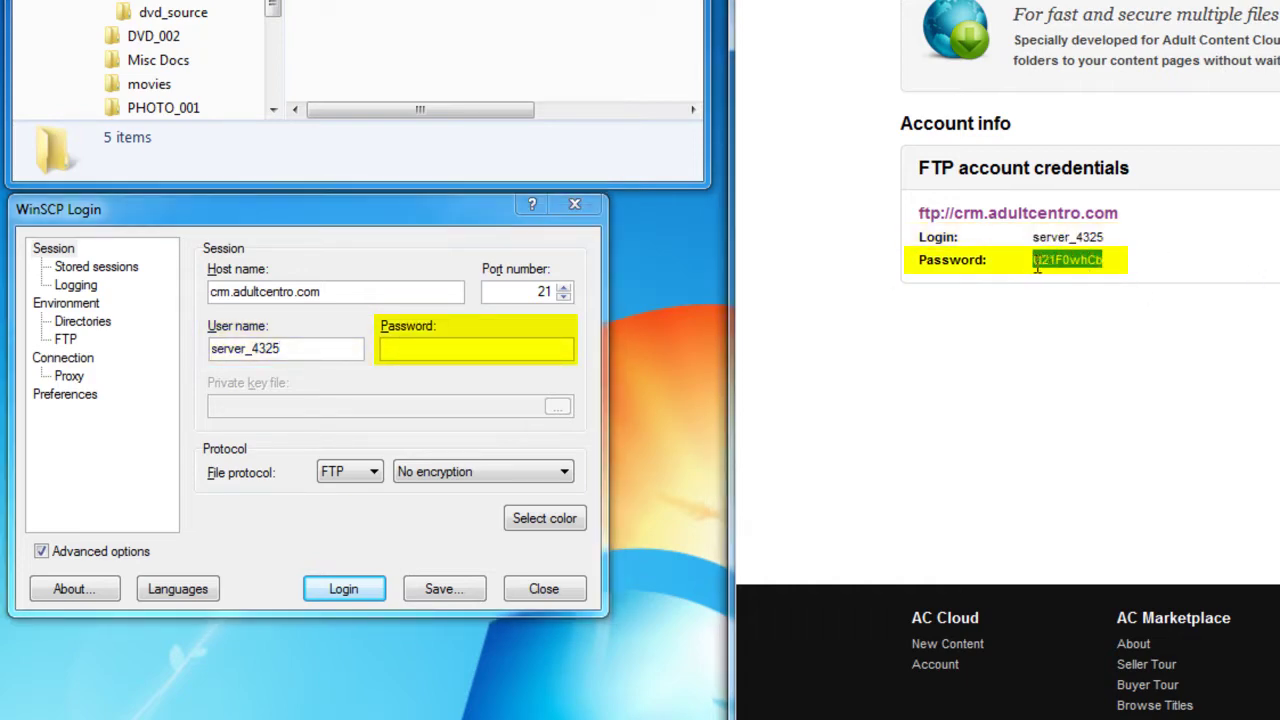
pyautogui.click(392, 348)
pyautogui.hotkey('ctrl', 'v')
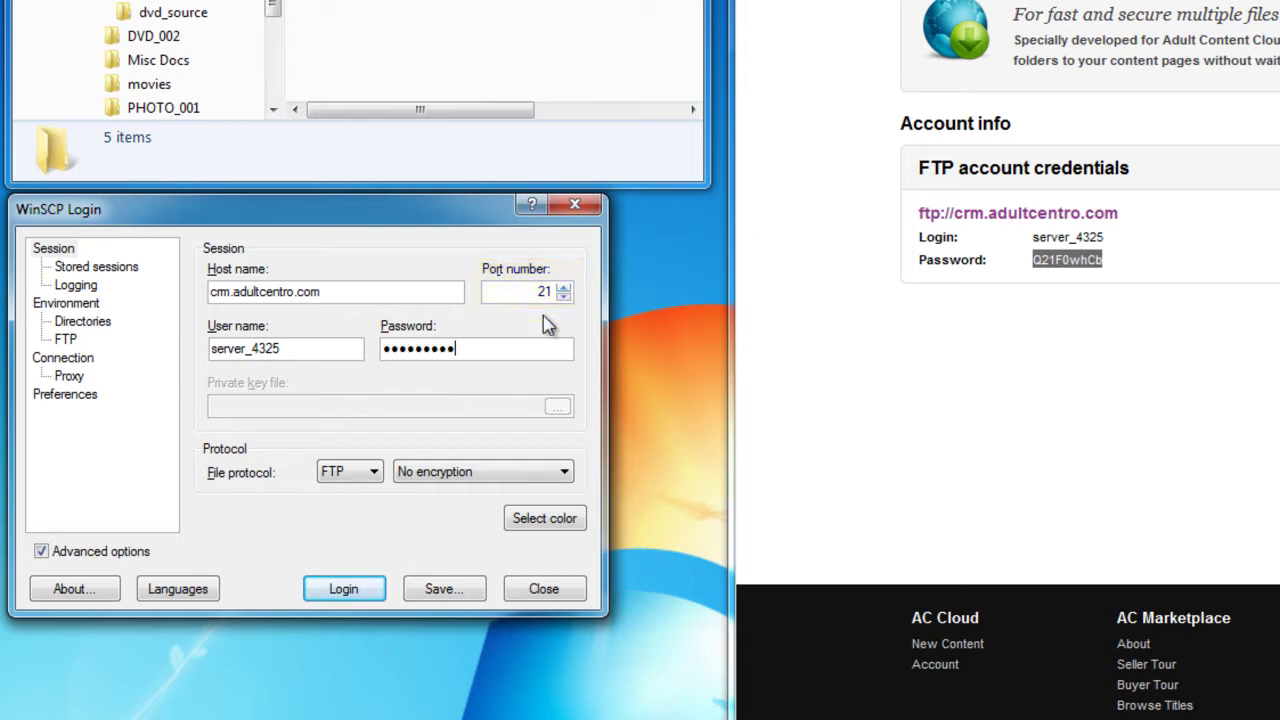
pyautogui.click(343, 589)
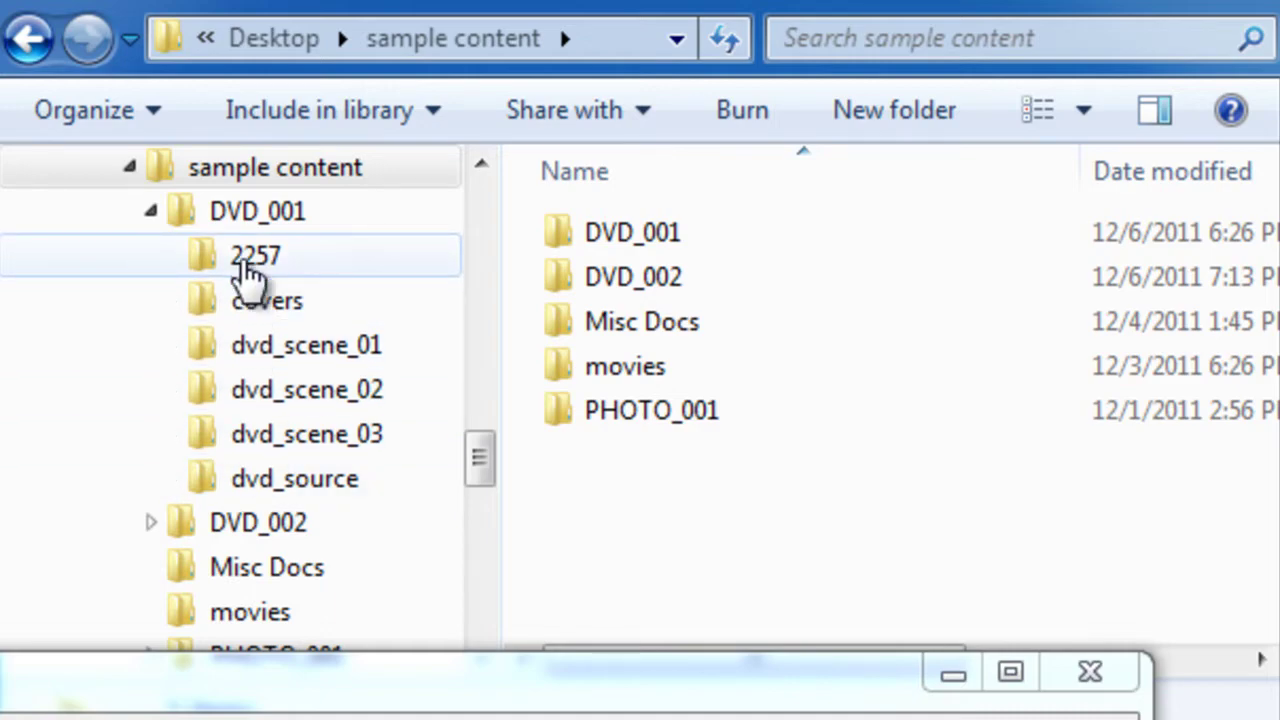
# Step: Upload the DVD_001 folder from sample content to the root folder of the FTP server
pyautogui.click(256, 214)
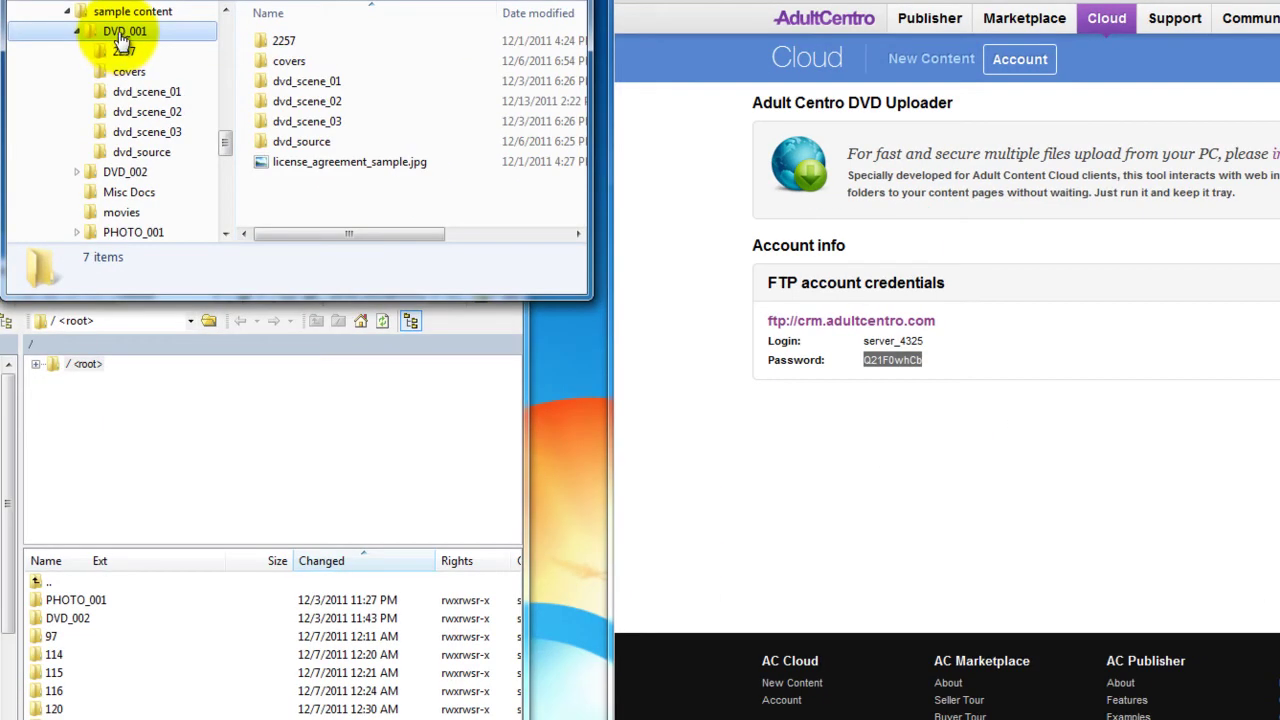
pyautogui.moveTo(120, 40); pyautogui.dragTo(29, 690)
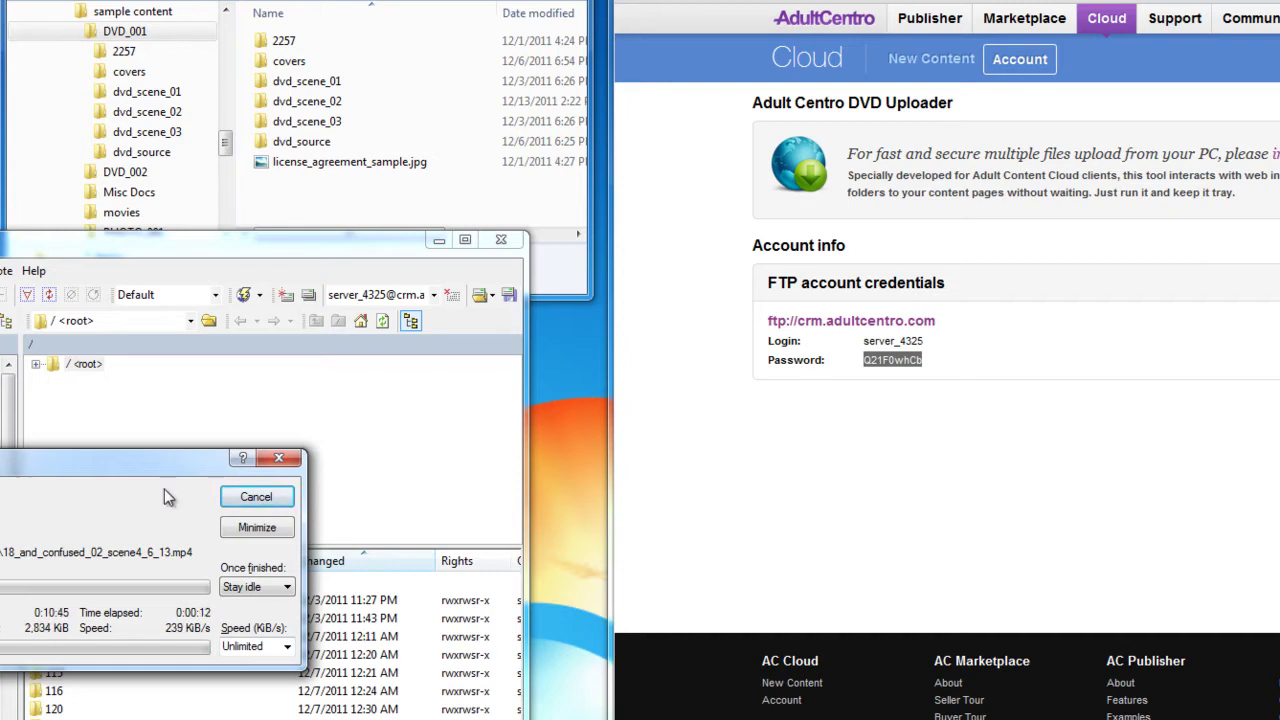
pyautogui.moveTo(159, 467); pyautogui.dragTo(150, 359)
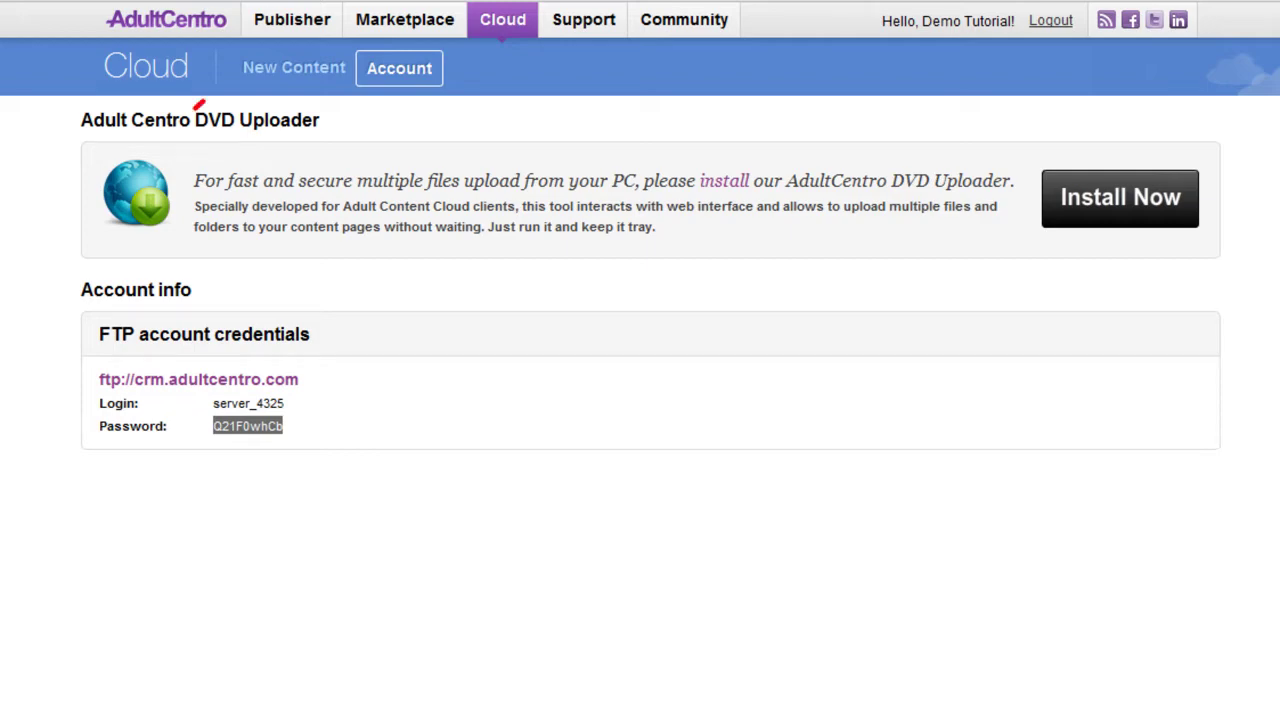
# Step: Return to the Cloud content list in the browser and add a new DVD entry
pyautogui.click(284, 80)
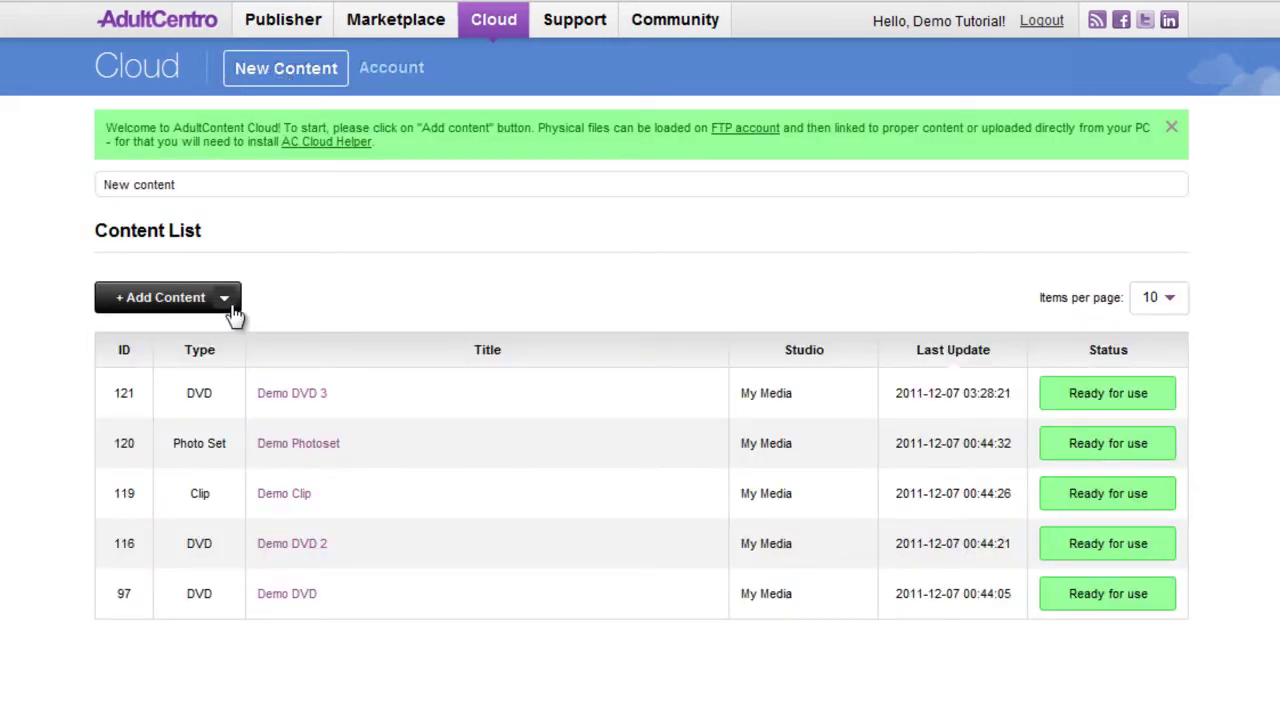
pyautogui.click(229, 306)
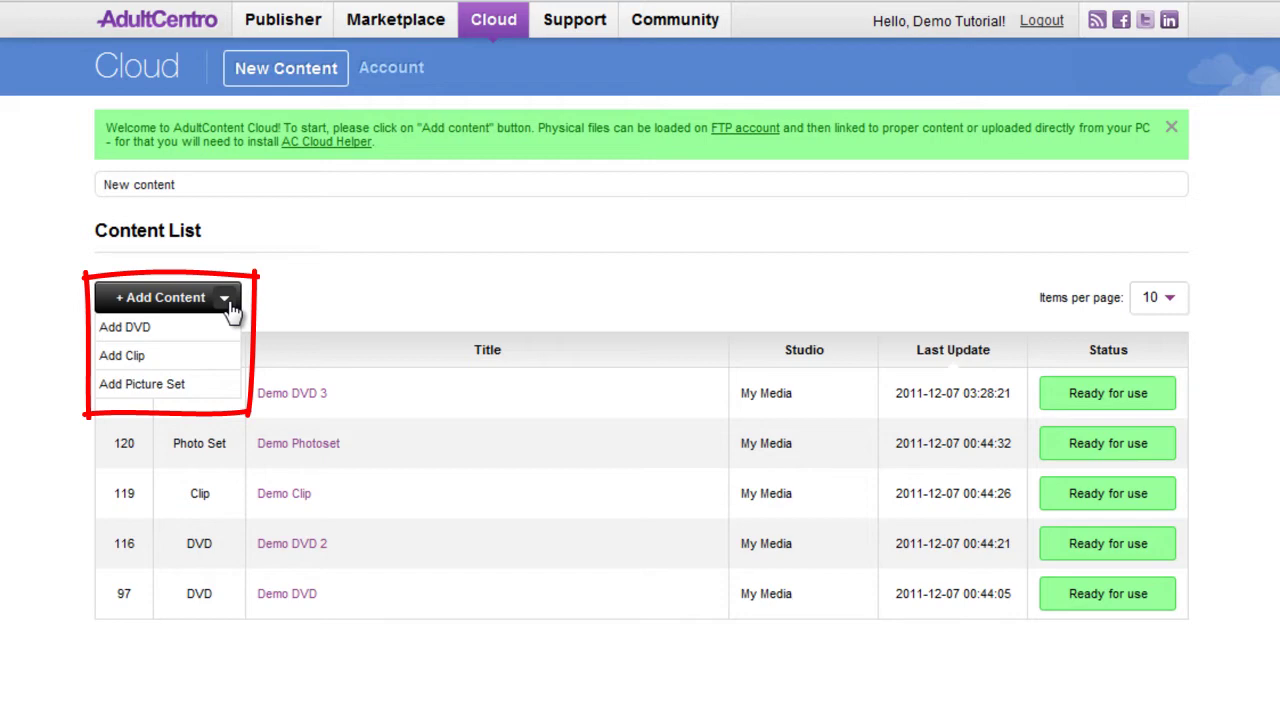
pyautogui.click(128, 330)
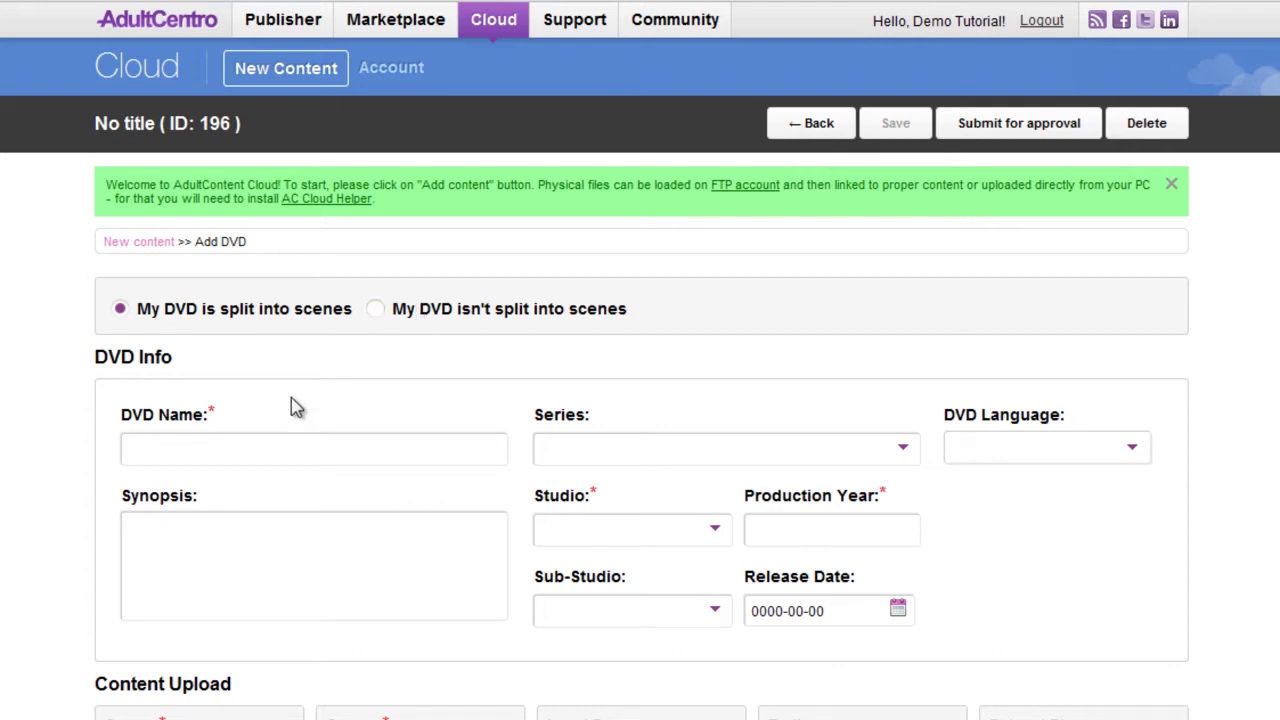
# Step: Name the DVD "Demo DVD 10" and enter the synopsis "Our 10th installment of the Demo series"
pyautogui.click(245, 443)
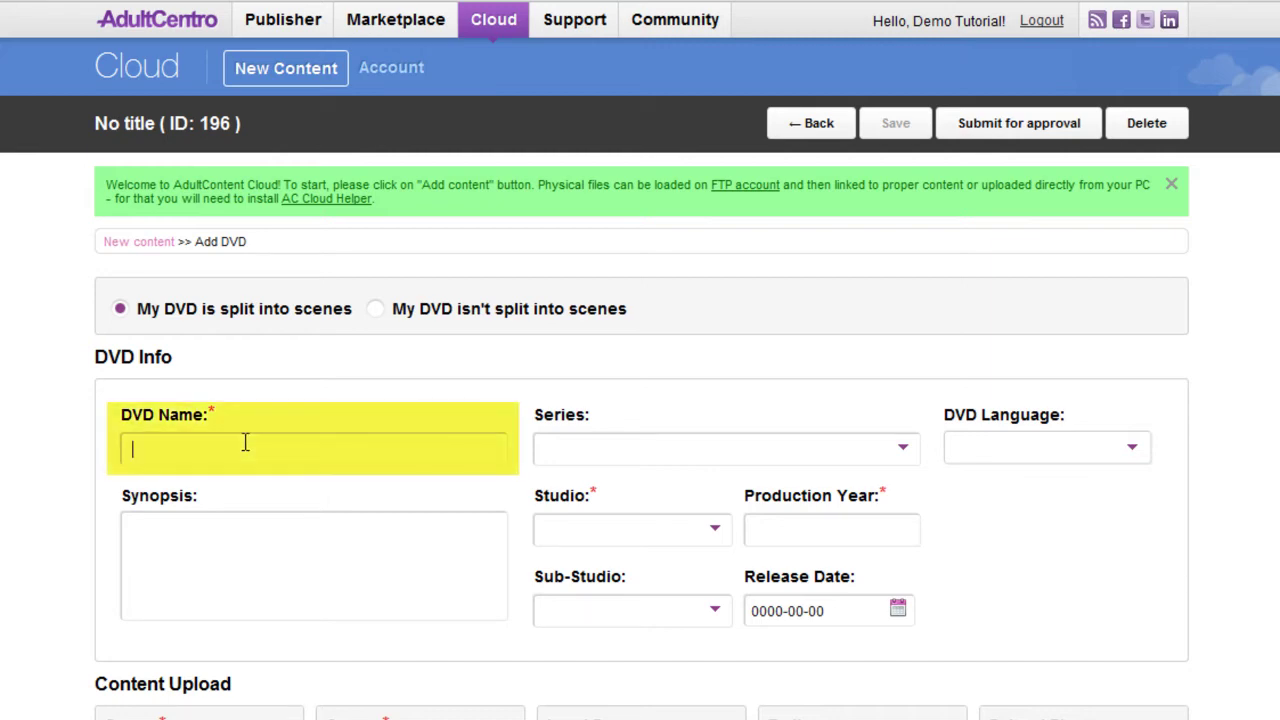
pyautogui.write('Demo DVD 10')
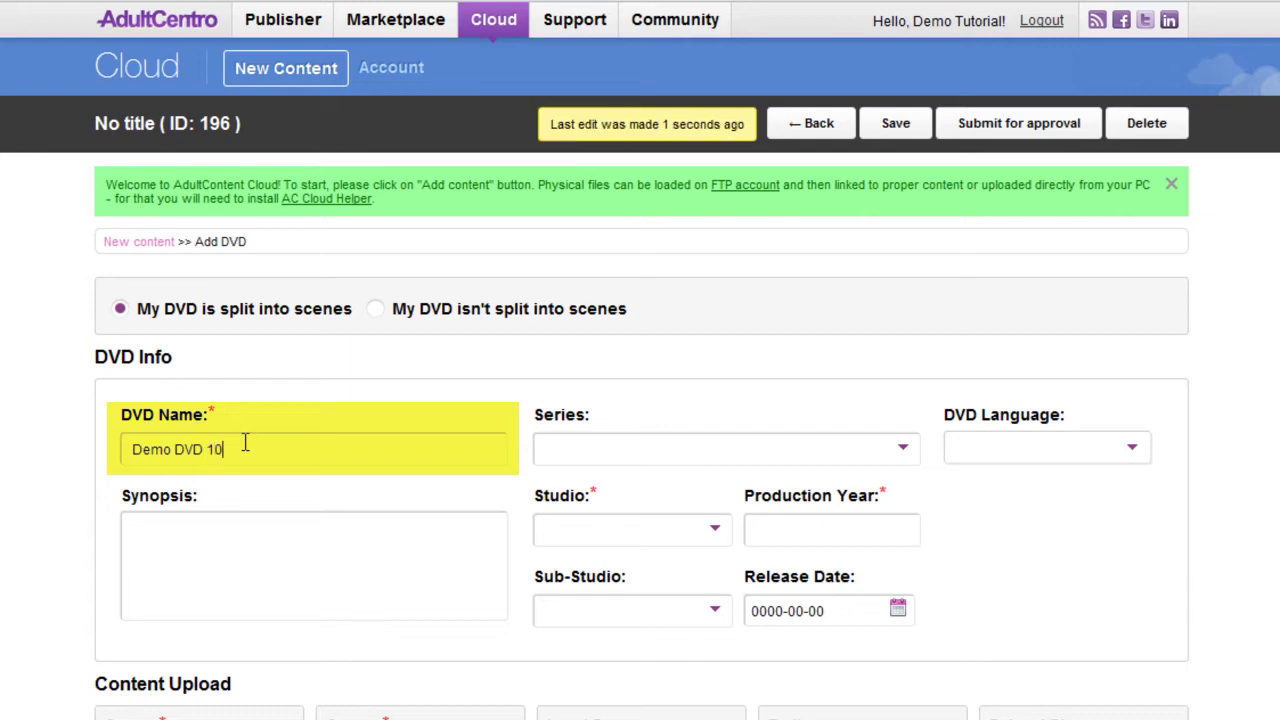
pyautogui.press('Tab')
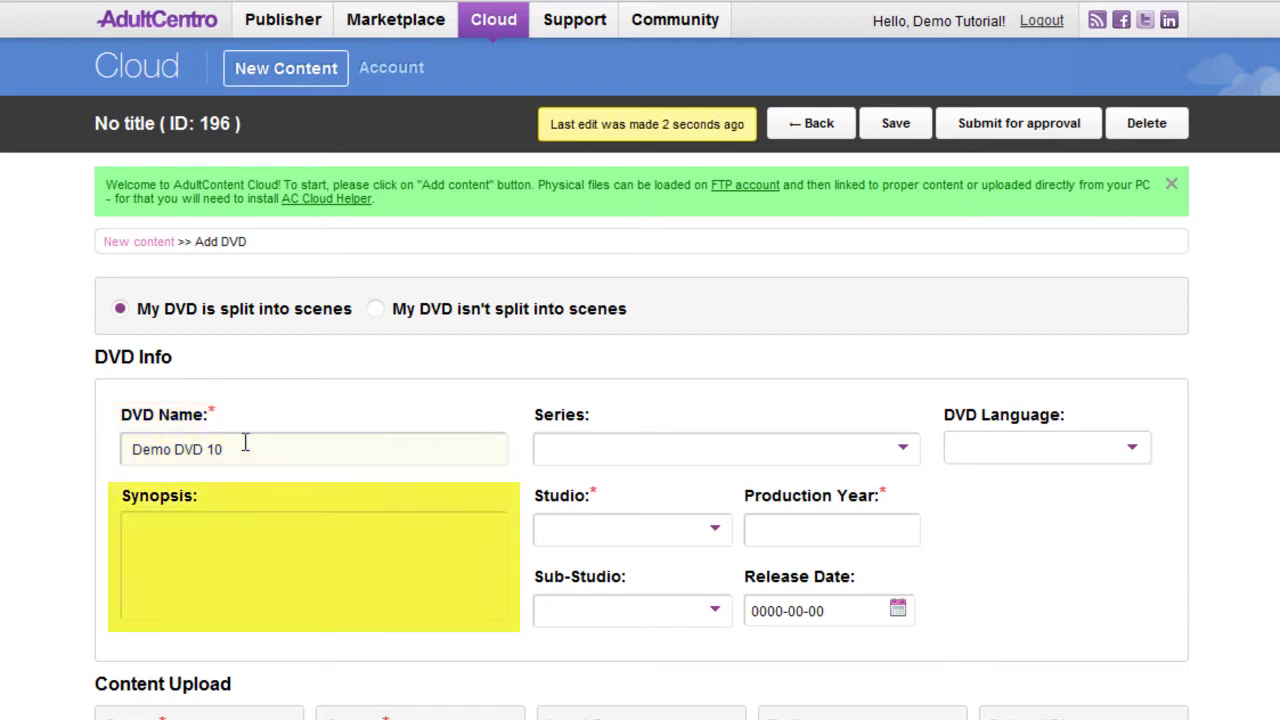
pyautogui.write('Our 10th installment of thi')
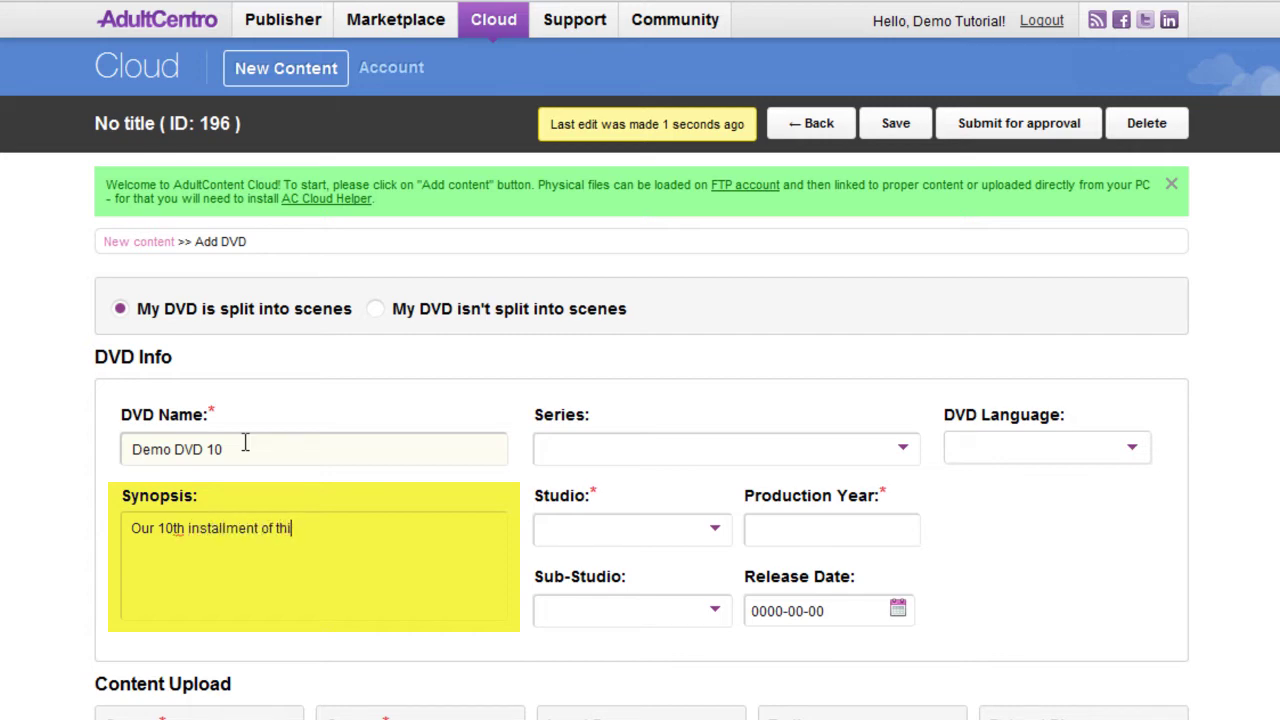
pyautogui.press('BackSpace')
pyautogui.write('e DV')
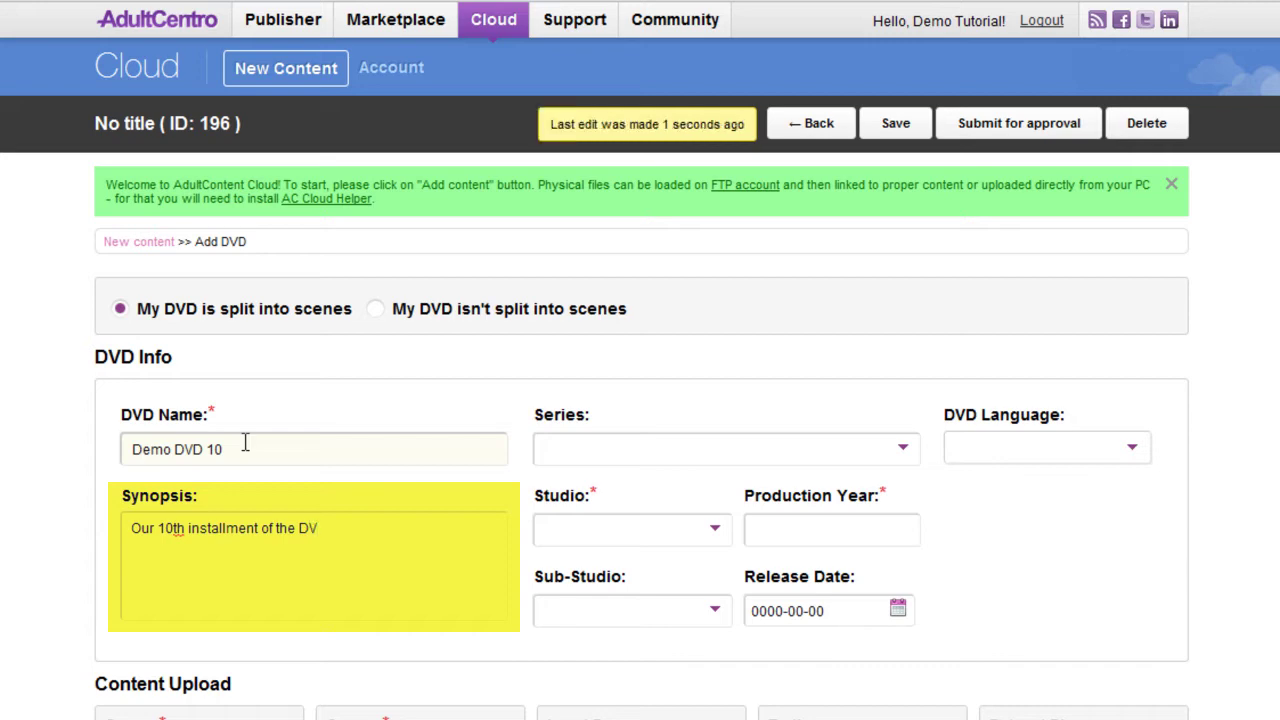
pyautogui.press('BackSpace')
pyautogui.write('emo series')
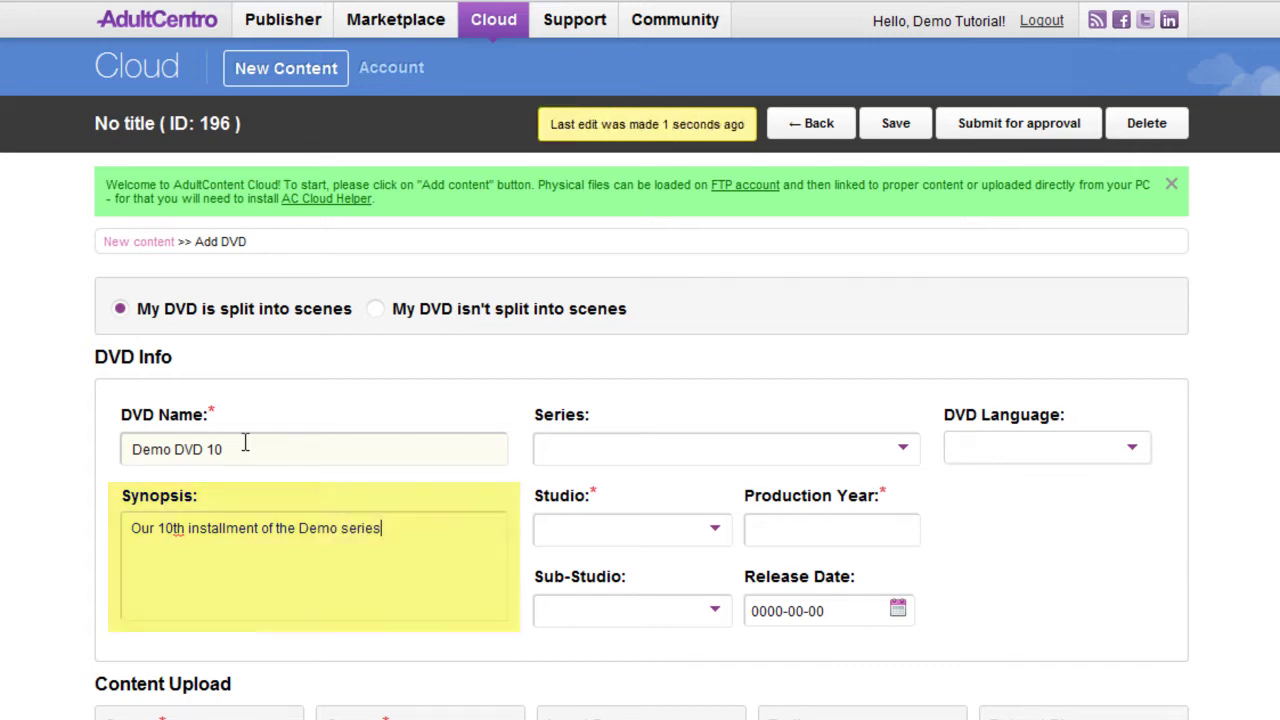
pyautogui.press('Tab')
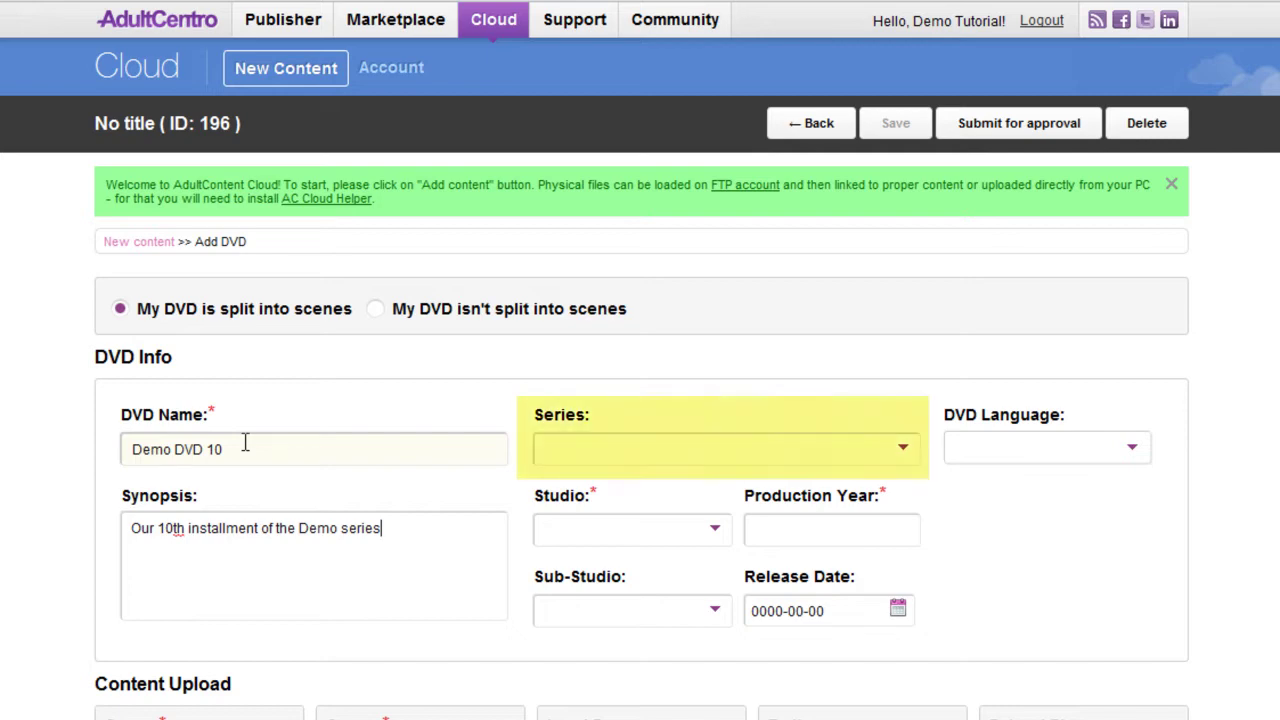
# Step: Search the available series for "Demo" and clear the search
pyautogui.scroll(-1, 905, 450)
pyautogui.click(904, 382)
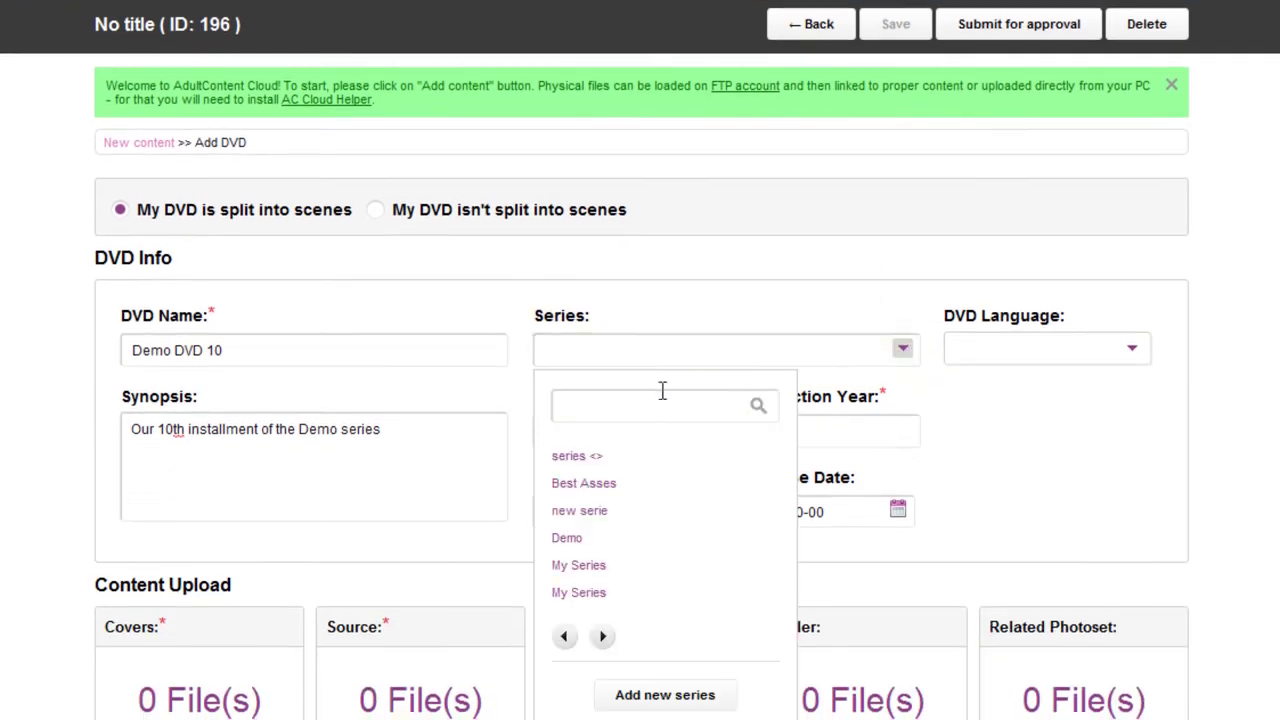
pyautogui.click(655, 397)
pyautogui.write('Demo')
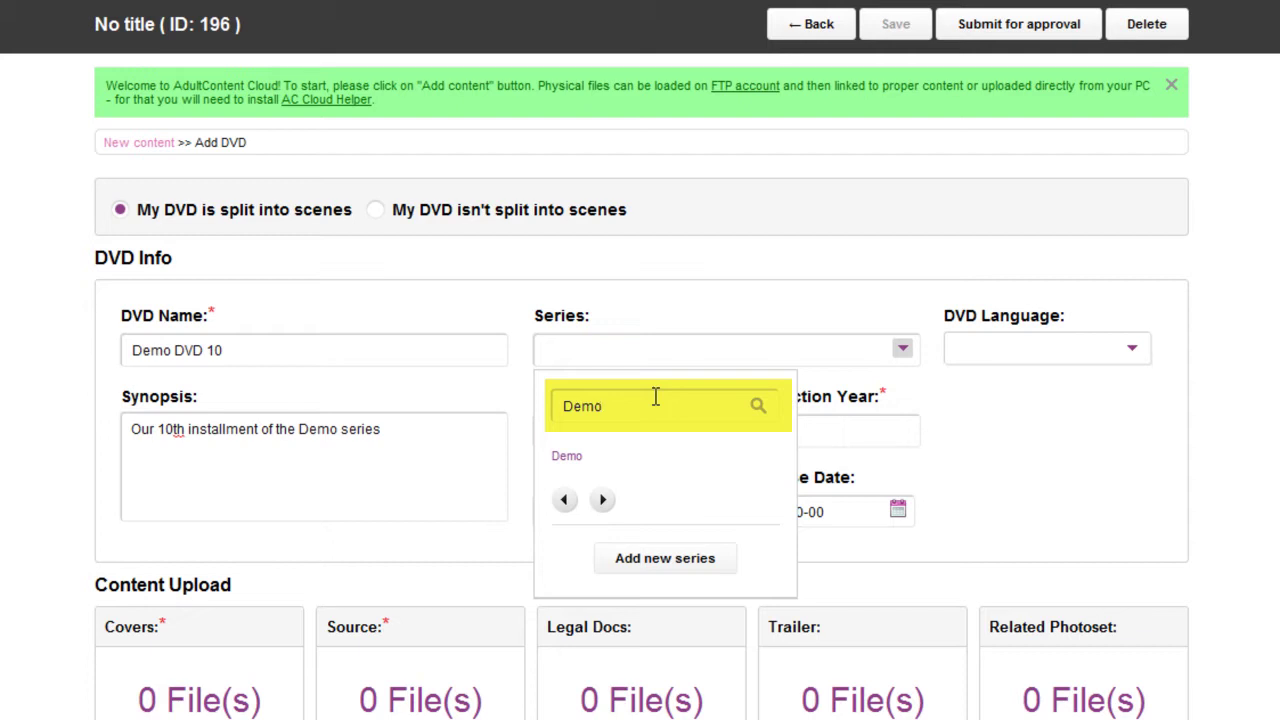
pyautogui.hotkey('ctrl', 'a')
pyautogui.press('BackSpace')
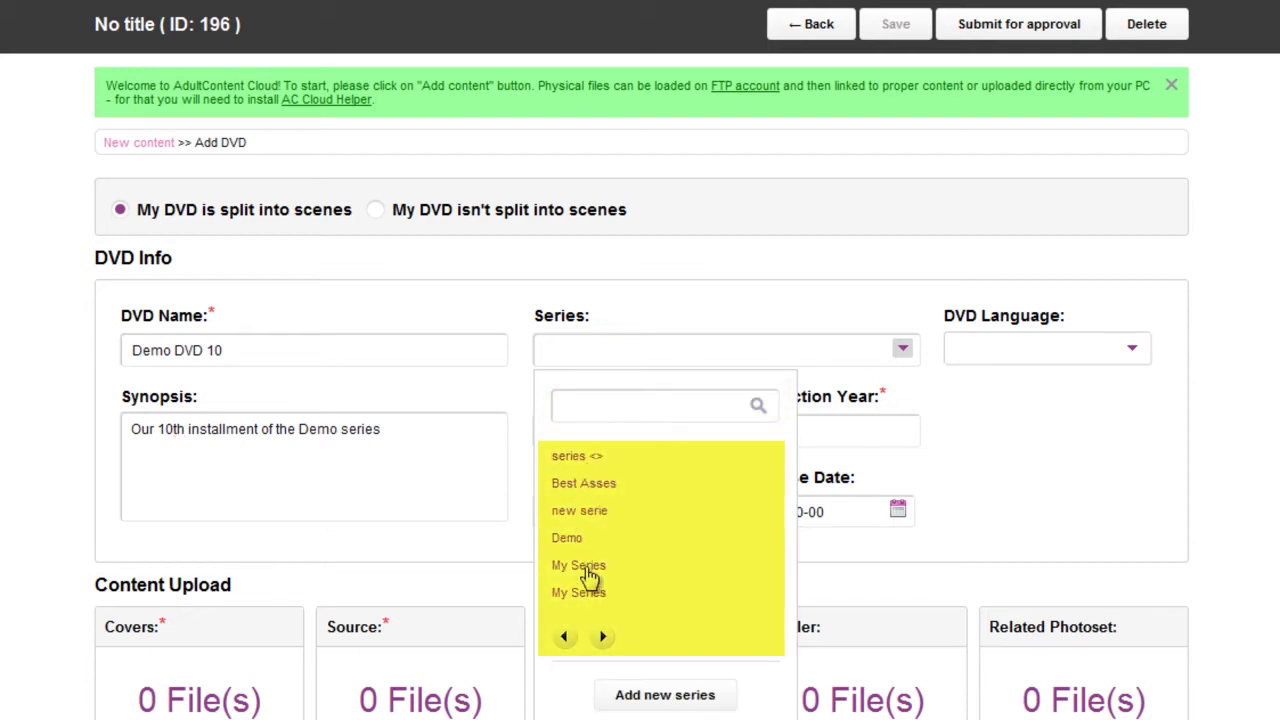
# Step: Create a new series named "My New Demo Series" for the DVD
pyautogui.click(648, 706)
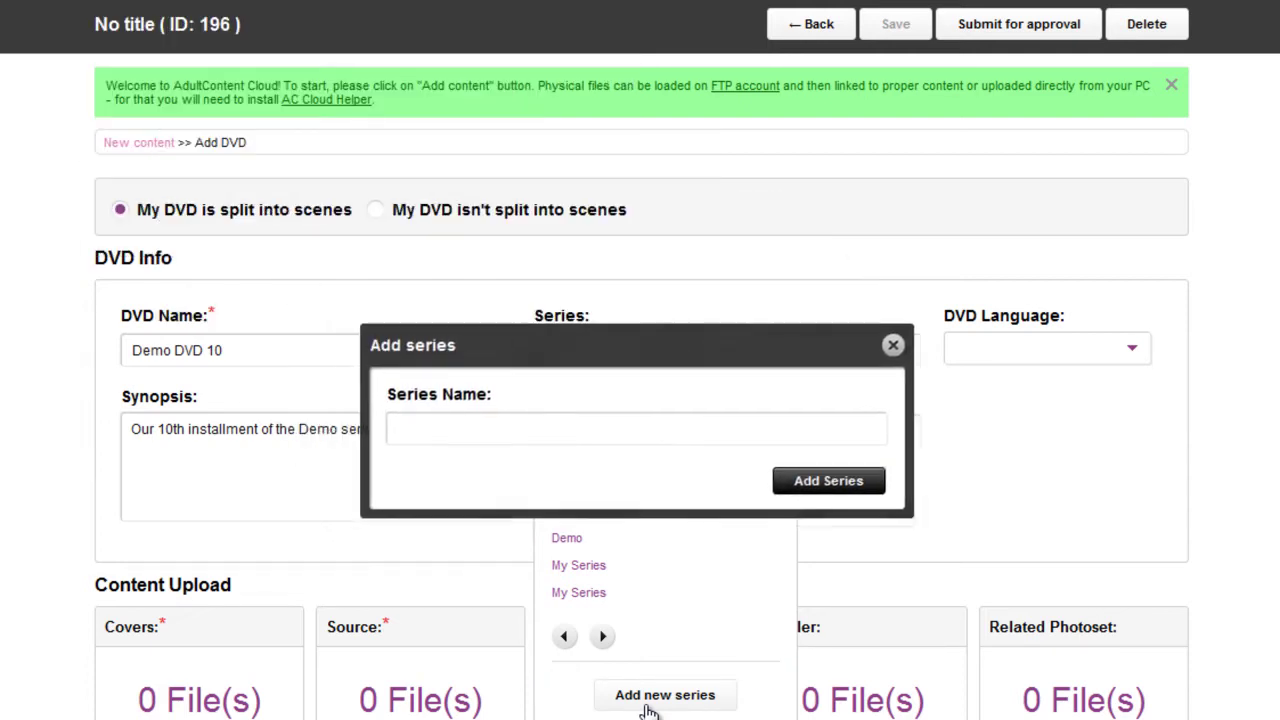
pyautogui.click(491, 425)
pyautogui.write('My ')
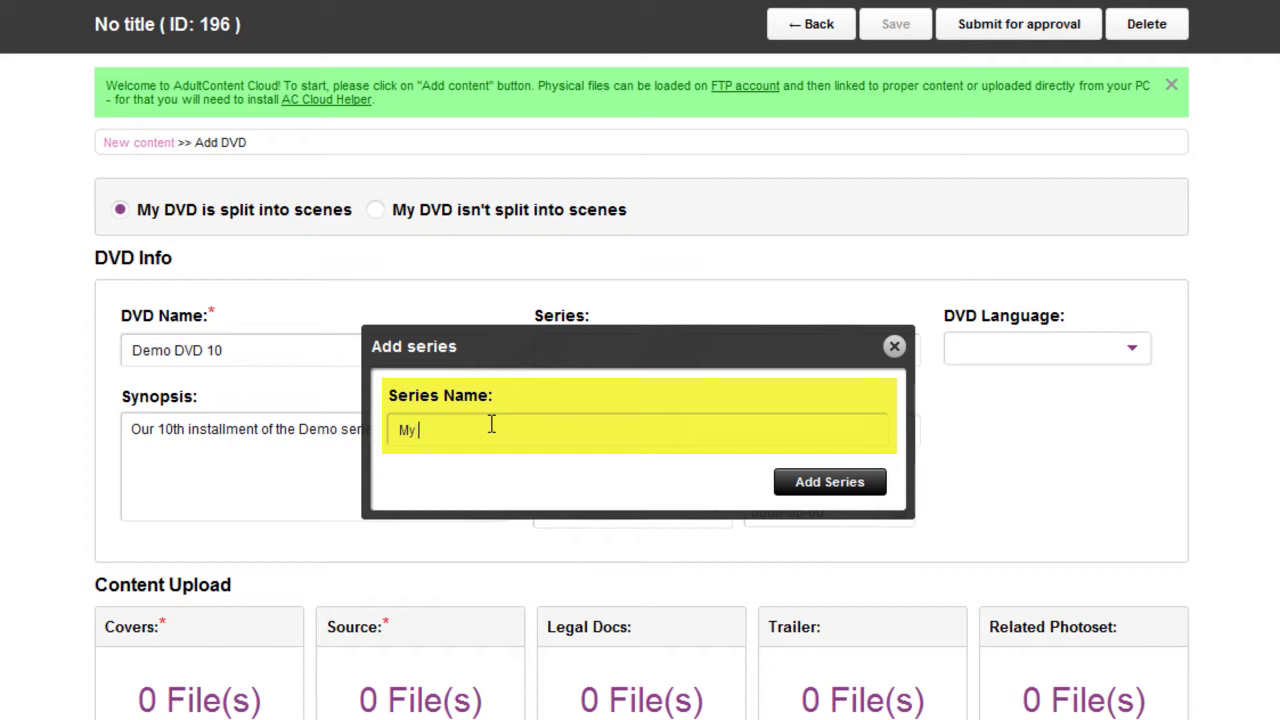
pyautogui.write('New Demo Series')
pyautogui.click(830, 488)
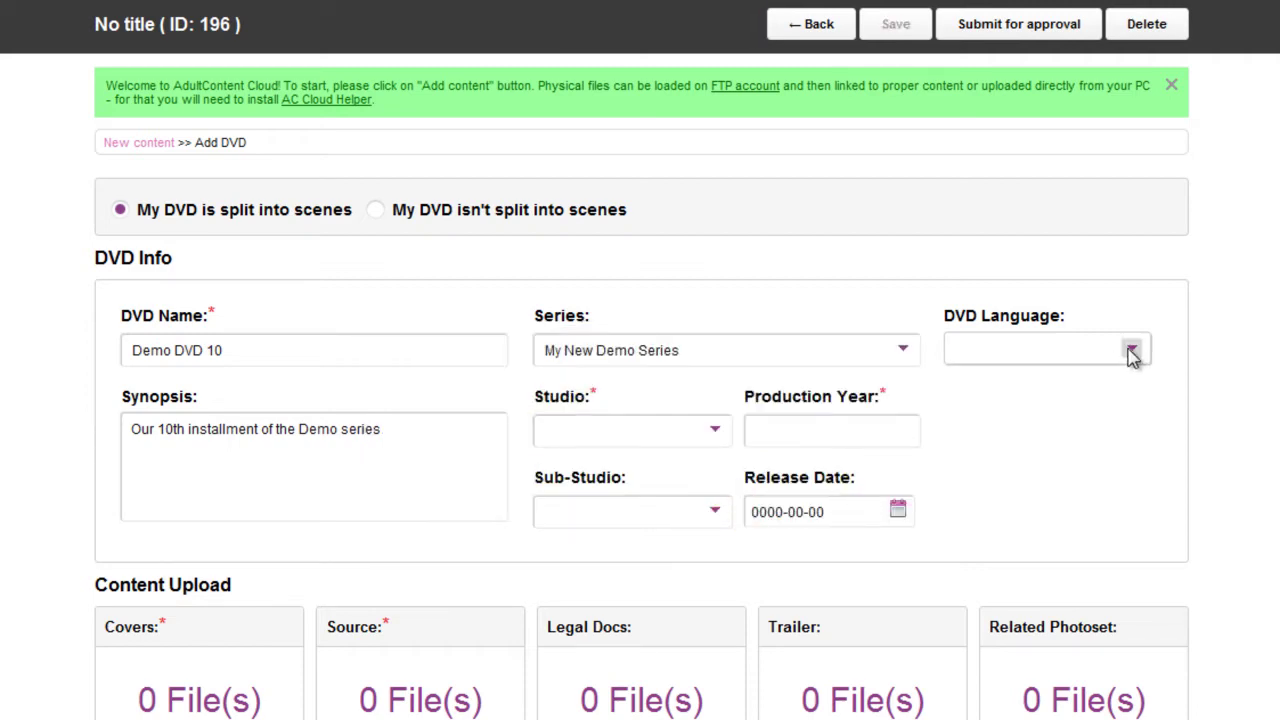
# Step: Set the DVD language to English
pyautogui.click(1131, 349)
pyautogui.scroll(1, 1140, 405)
pyautogui.click(980, 378)
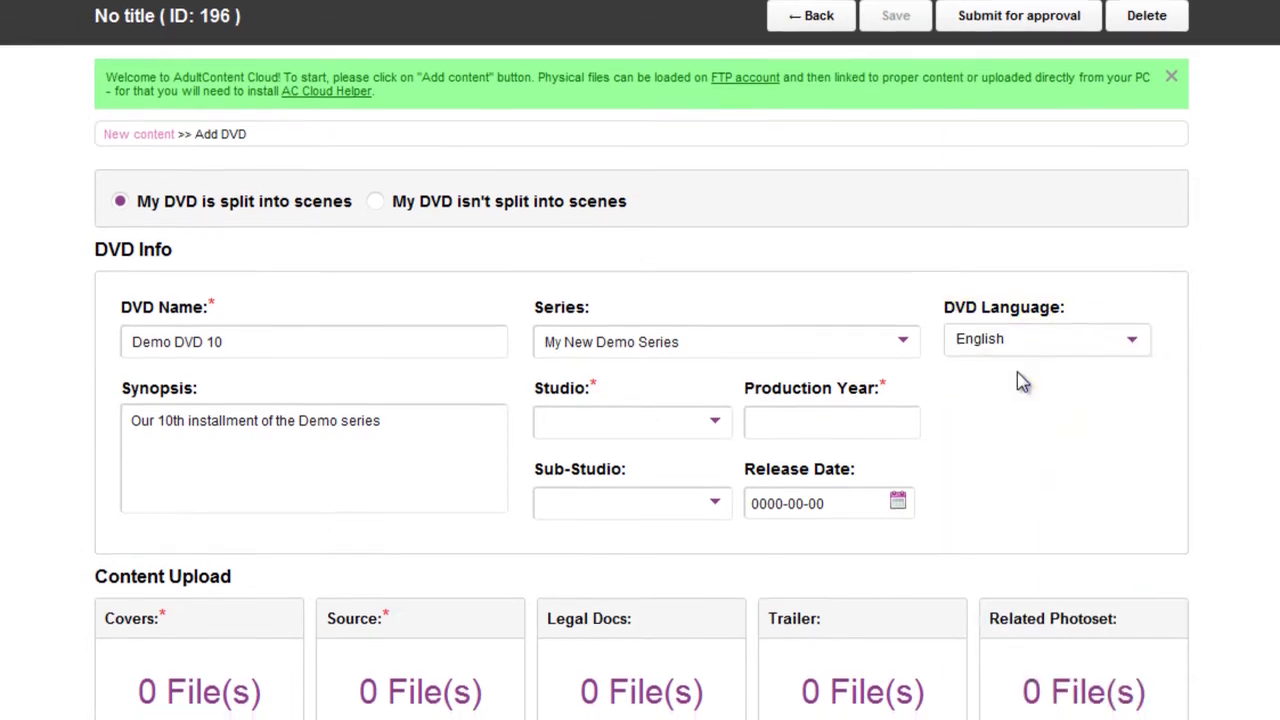
# Step: Create an own studio named "My New Studio" for the DVD and enter the studio's address
pyautogui.scroll(-2, 937, 306)
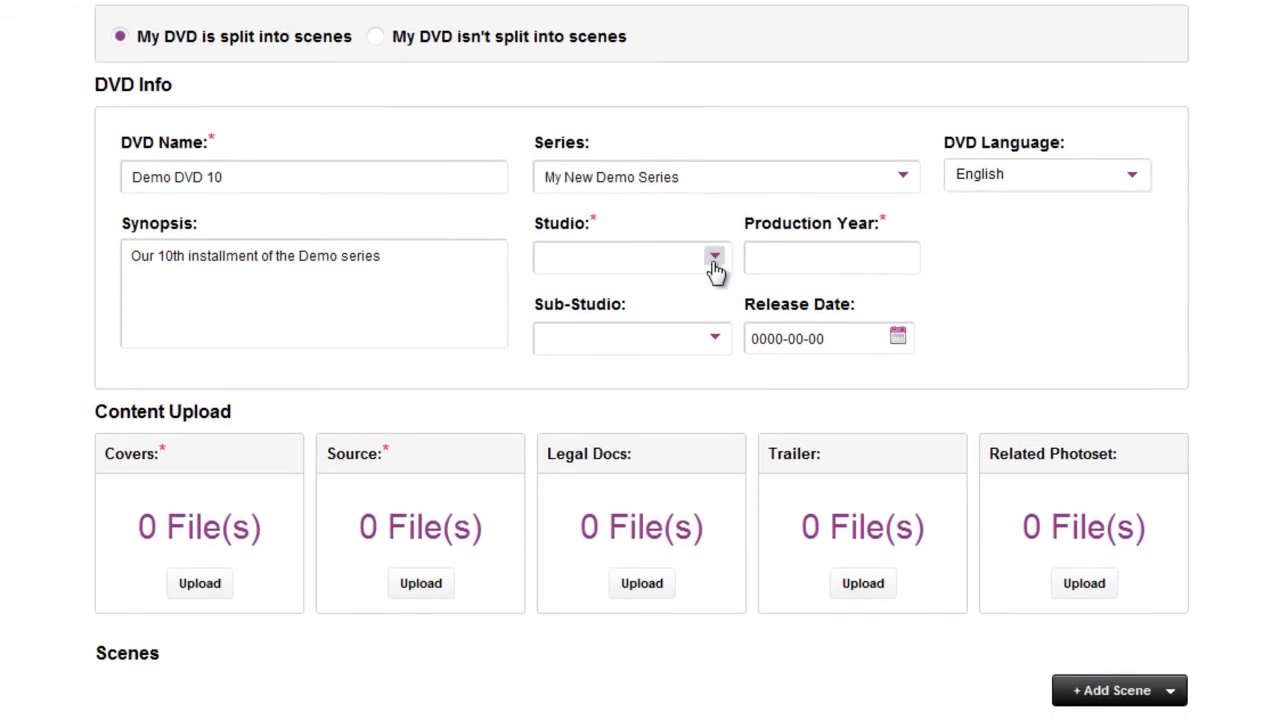
pyautogui.click(714, 262)
pyautogui.click(652, 361)
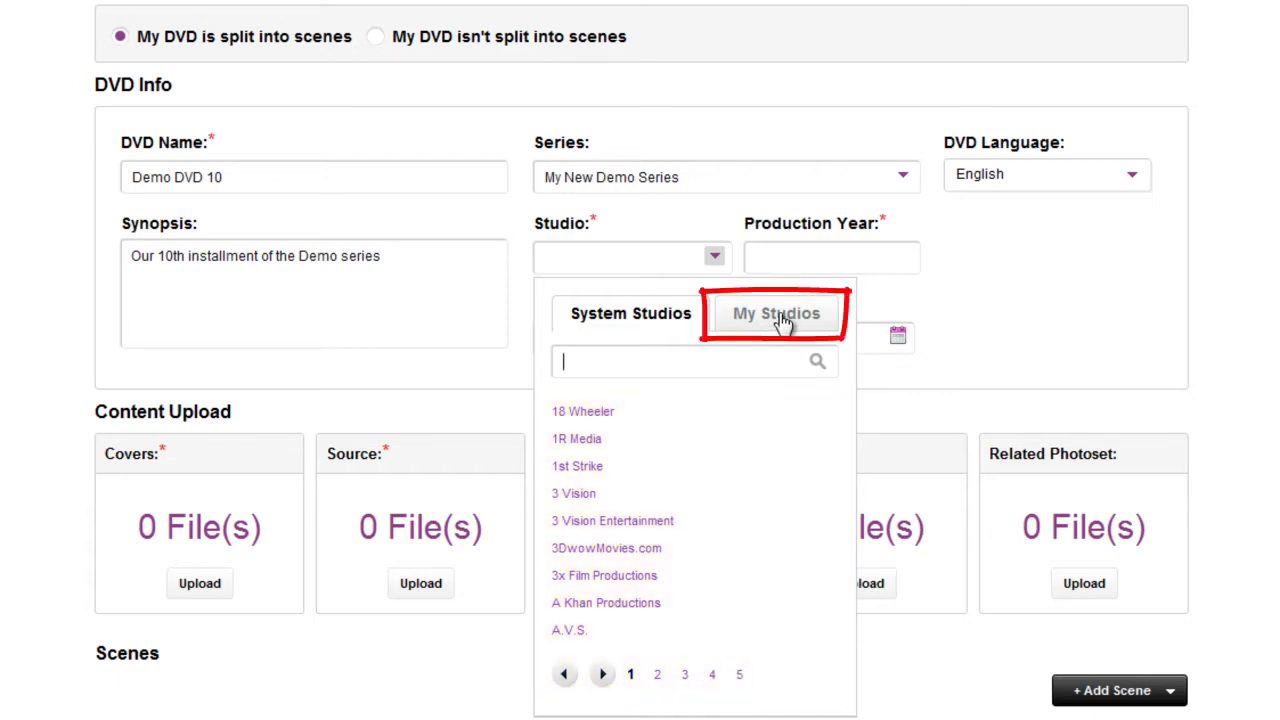
pyautogui.click(783, 324)
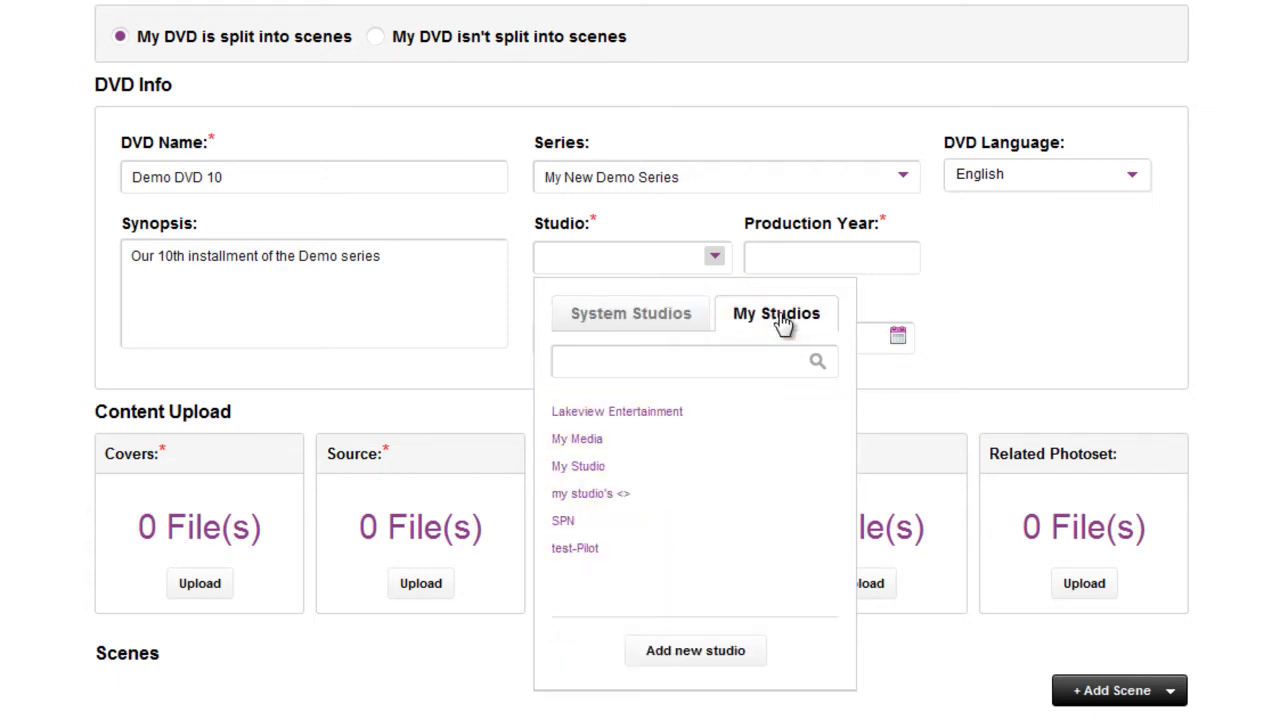
pyautogui.click(640, 372)
pyautogui.click(690, 651)
pyautogui.click(473, 176)
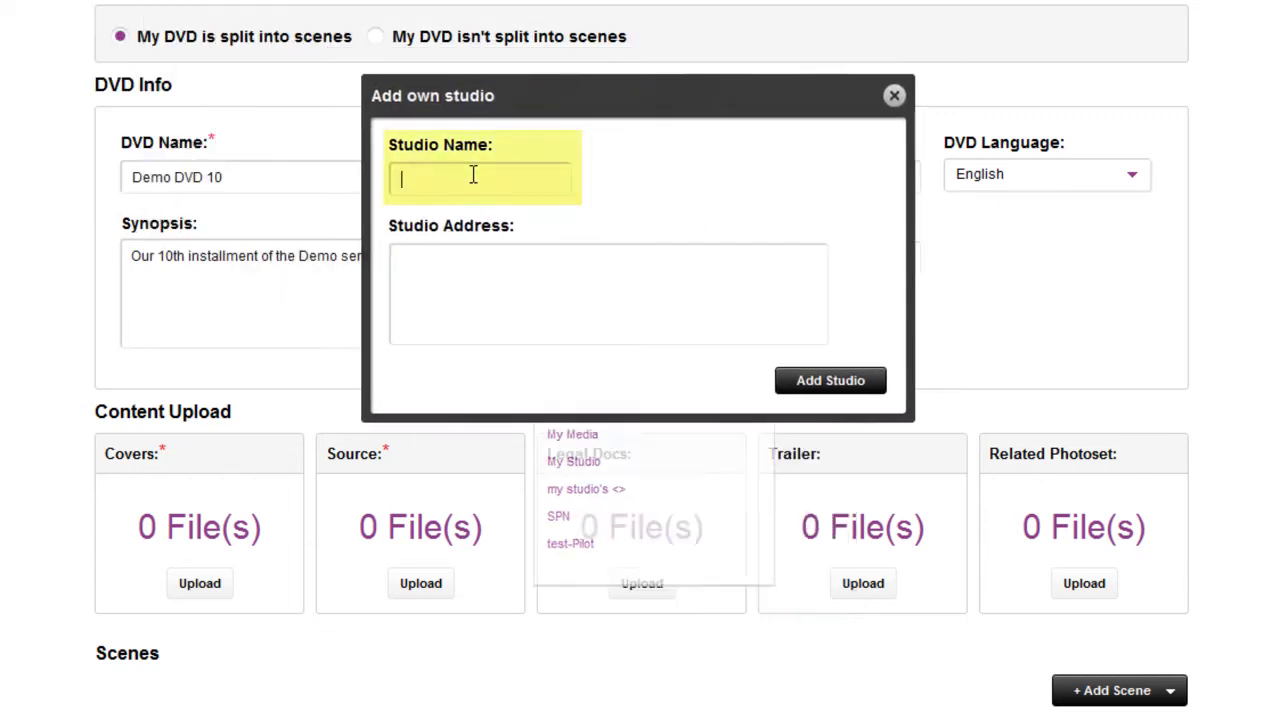
pyautogui.write('My New Studio')
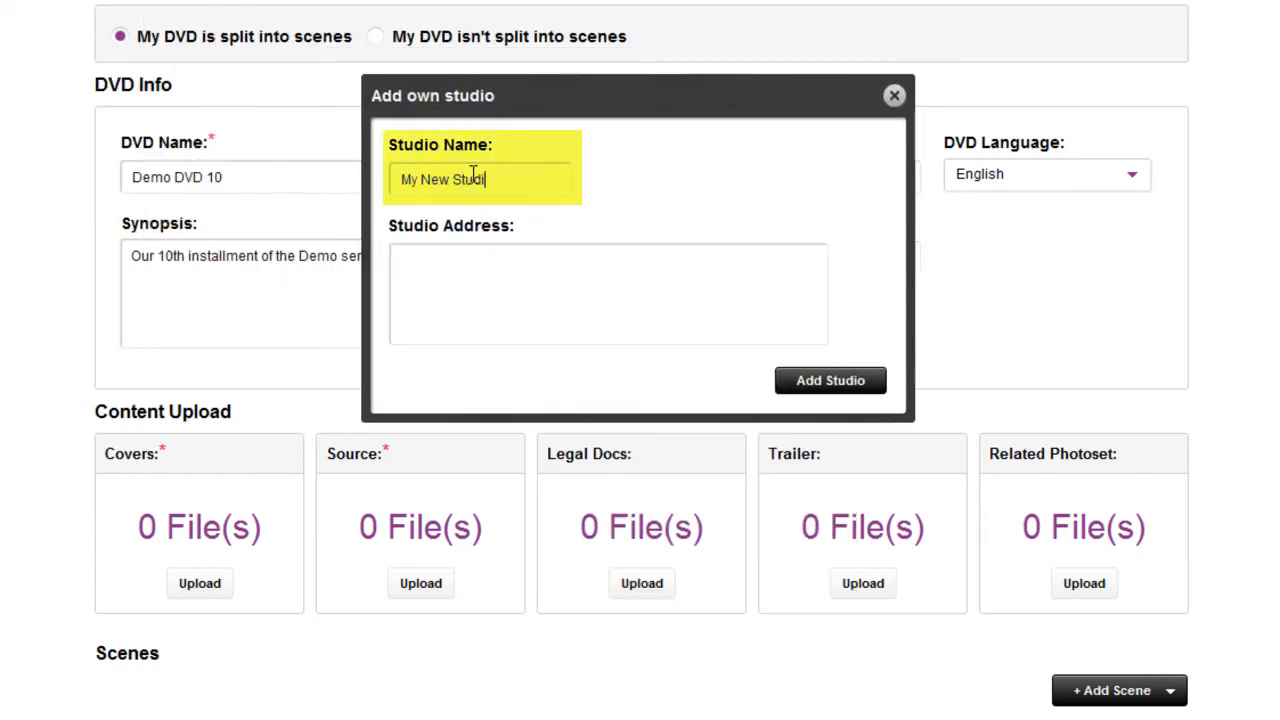
pyautogui.press('Tab')
pyautogui.write('123 Street ')
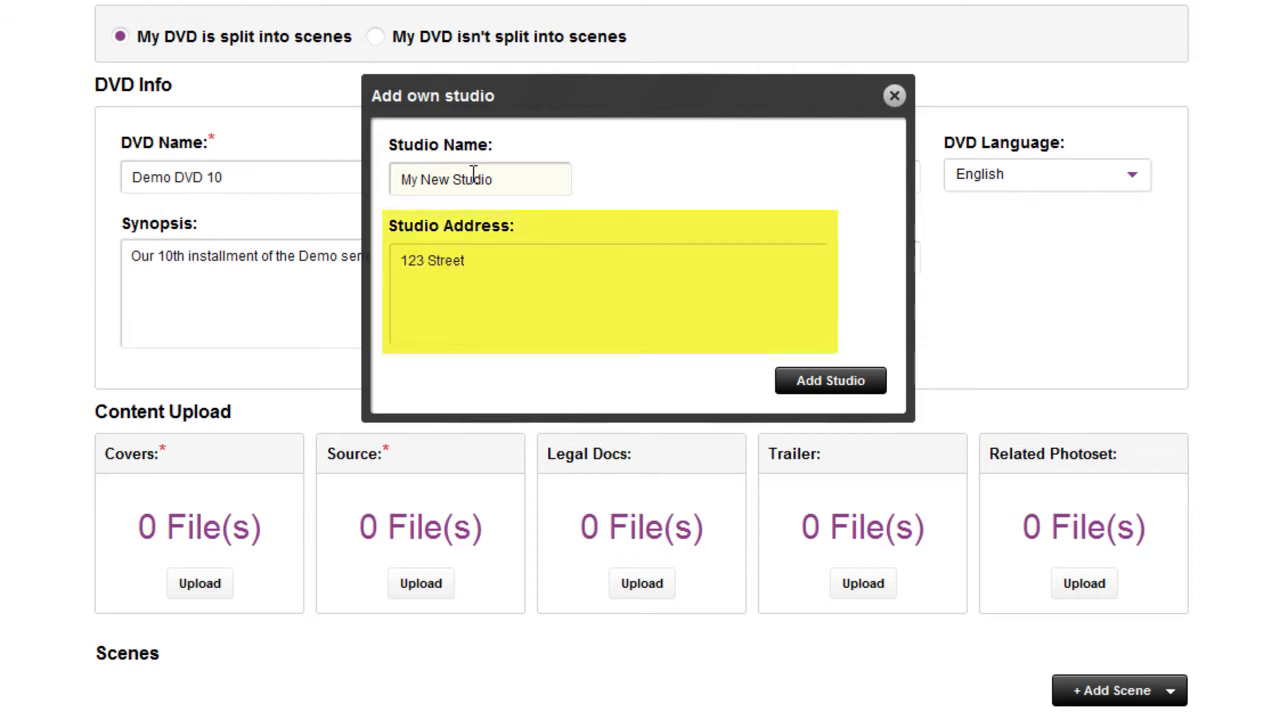
pyautogui.write('New York, NY')
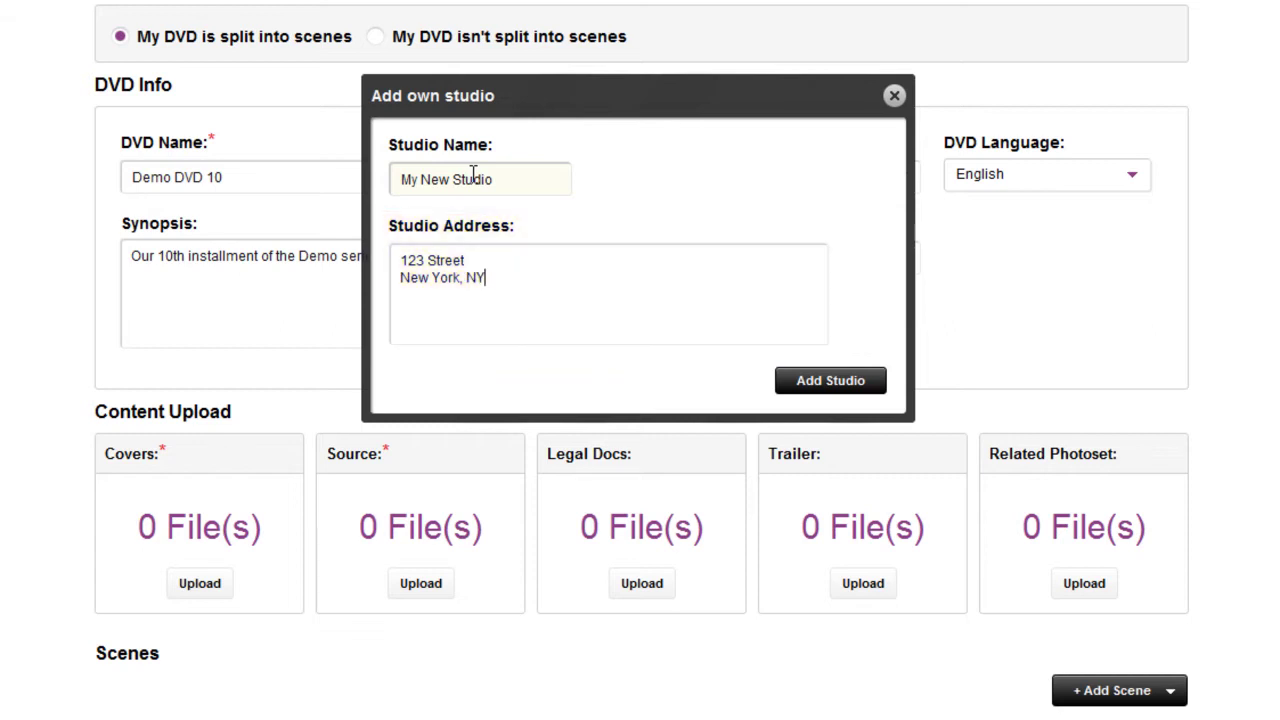
pyautogui.click(835, 385)
# Step: Set the DVD's production year to 2011
pyautogui.click(826, 265)
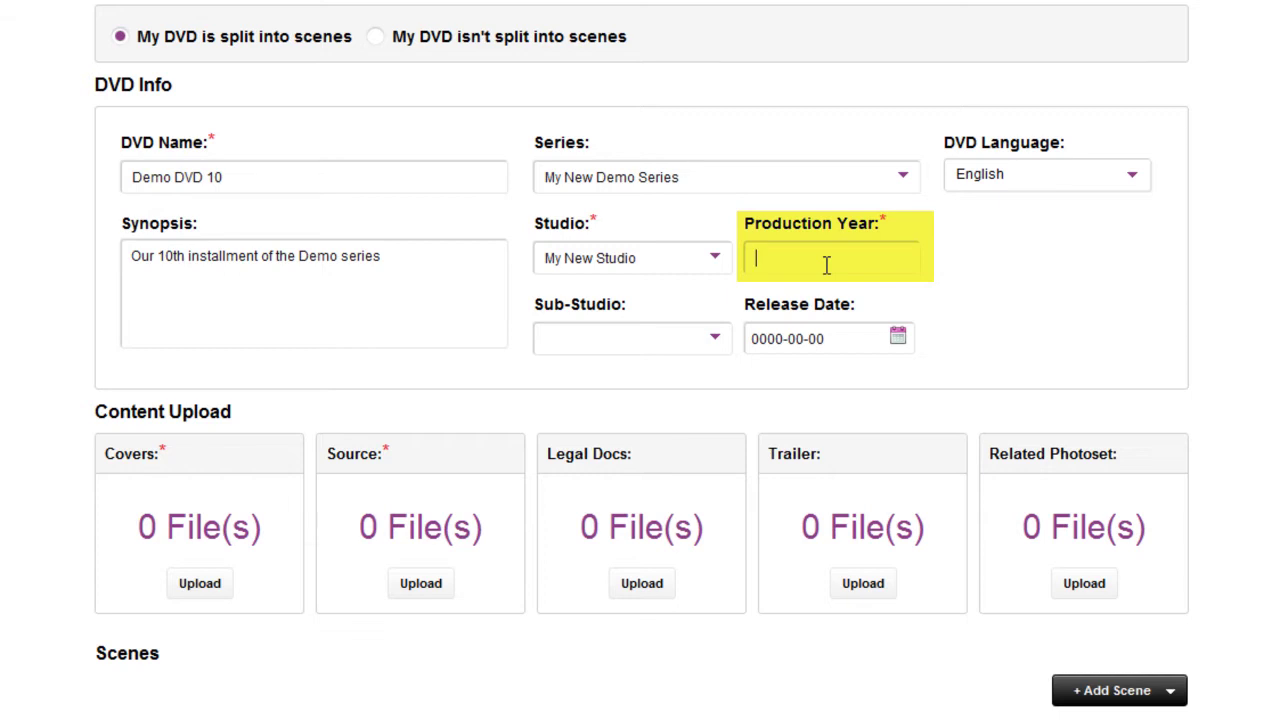
pyautogui.write('2011')
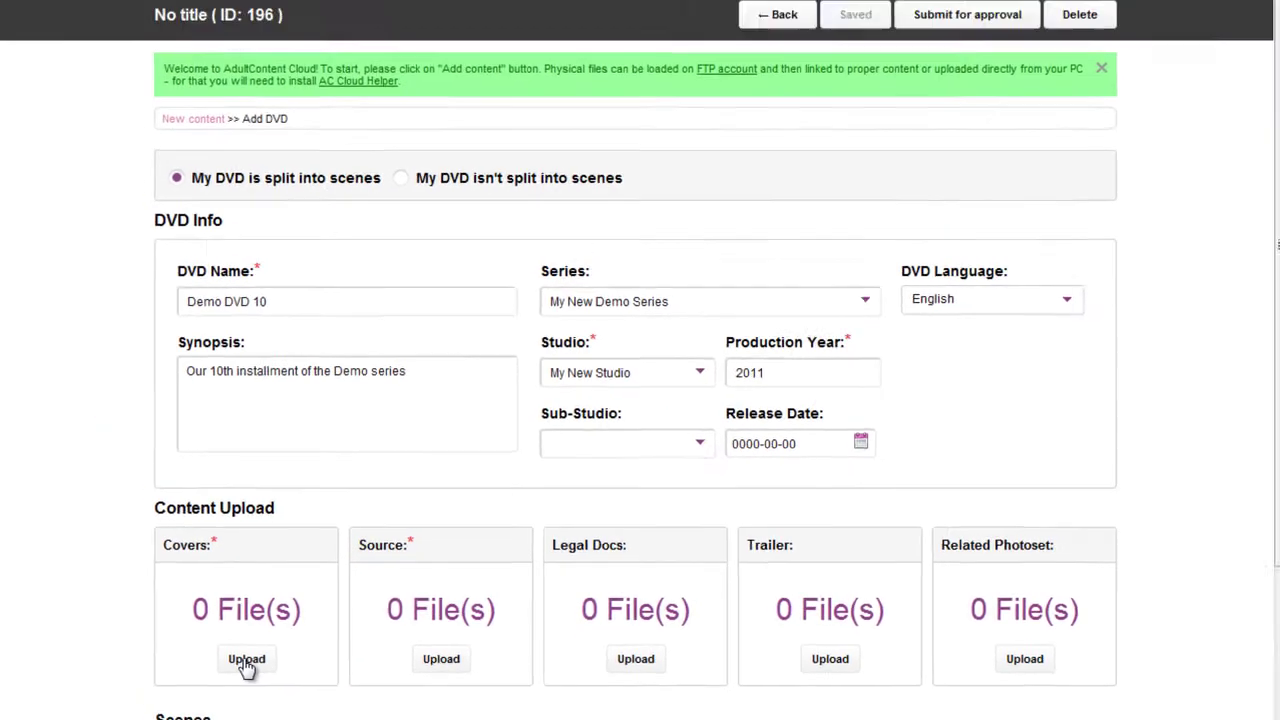
# Step: Upload front2.png and back.jpg from the PC's covers folder in DVD_002 as the DVD covers
pyautogui.click(246, 662)
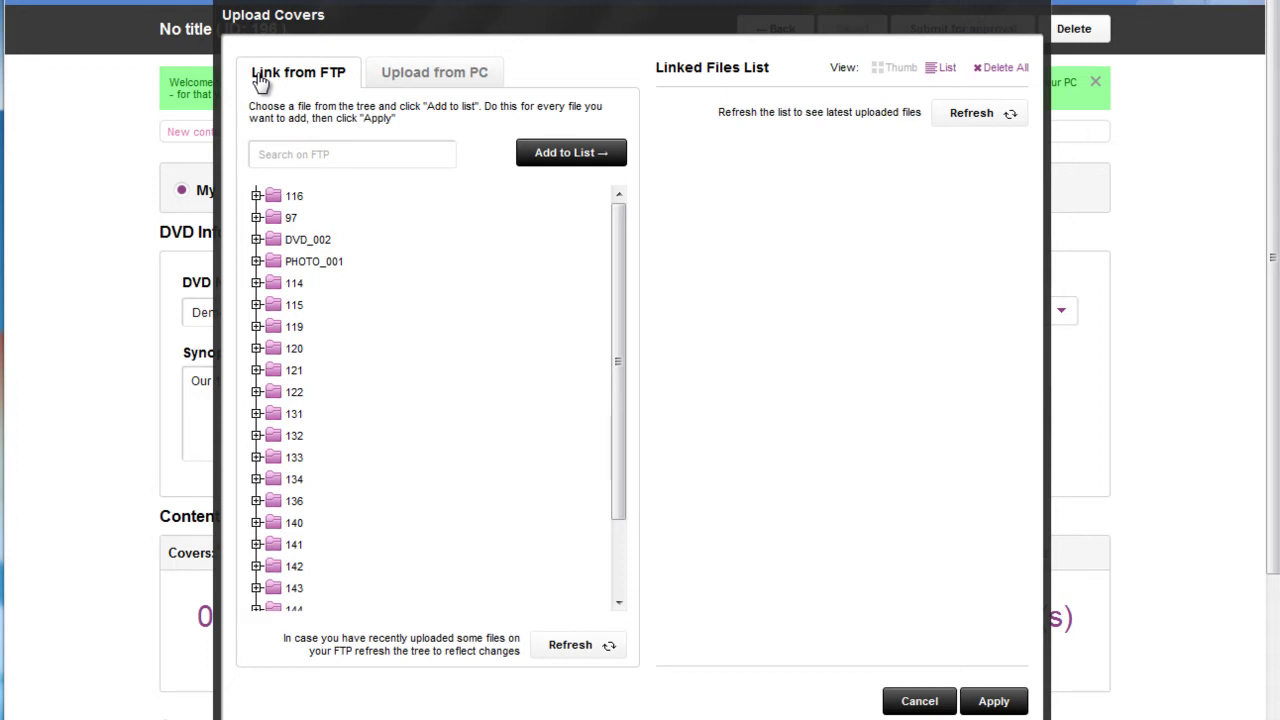
pyautogui.click(428, 80)
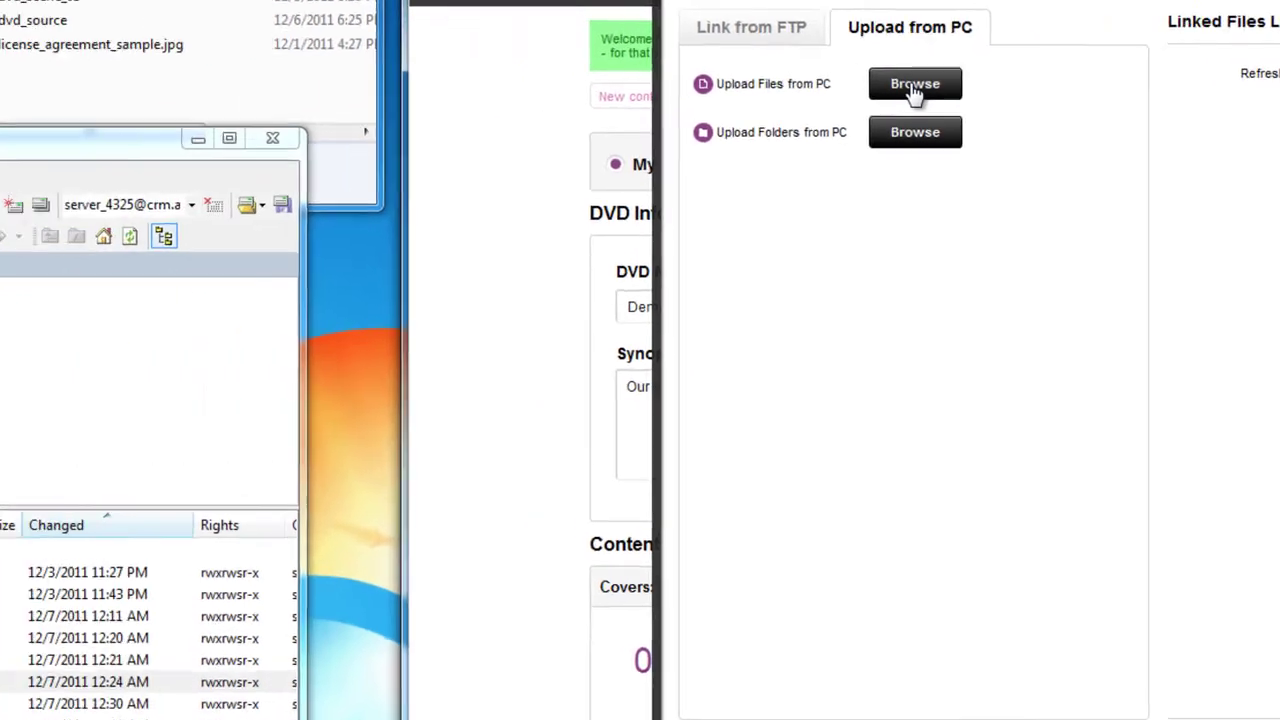
pyautogui.click(915, 86)
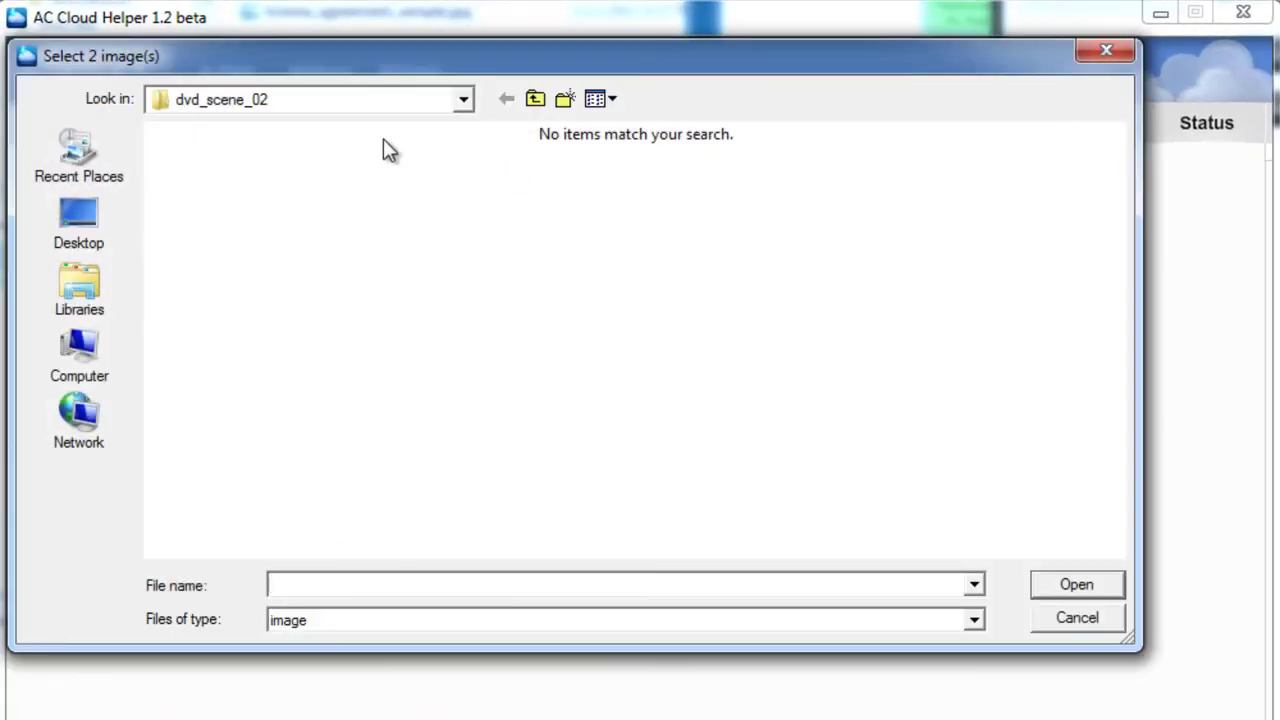
pyautogui.click(536, 101)
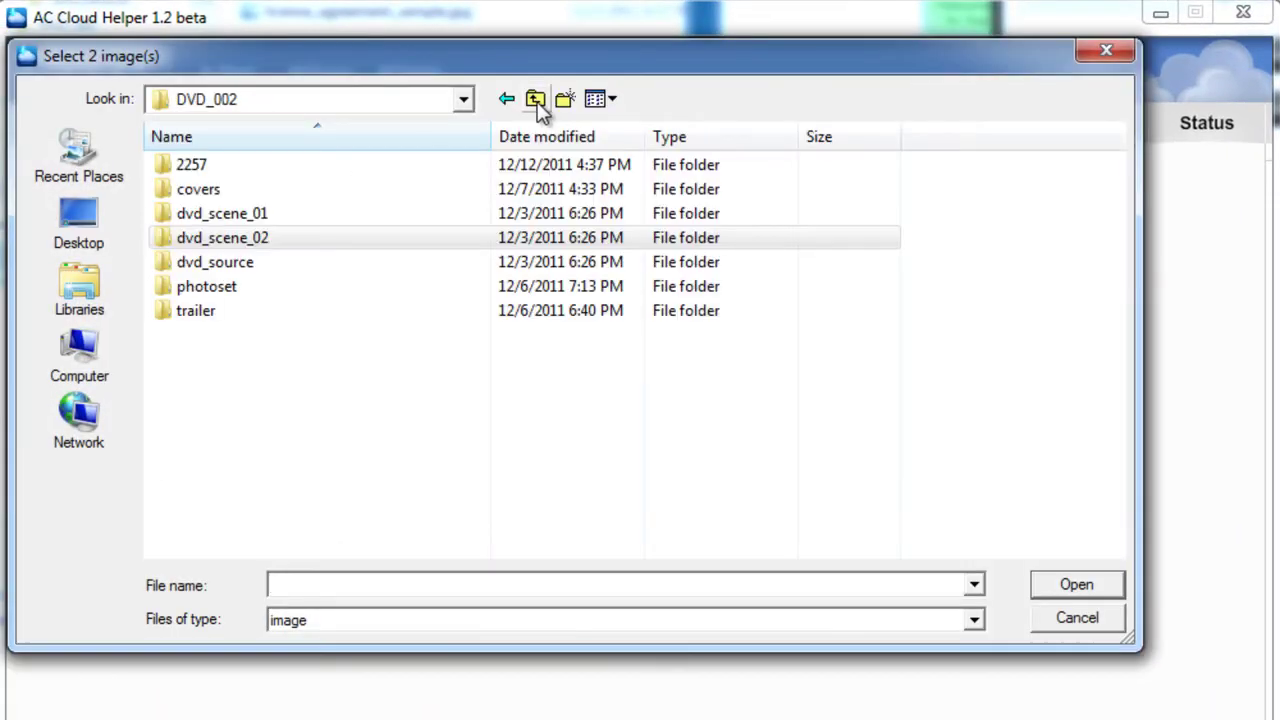
pyautogui.doubleClick(178, 196)
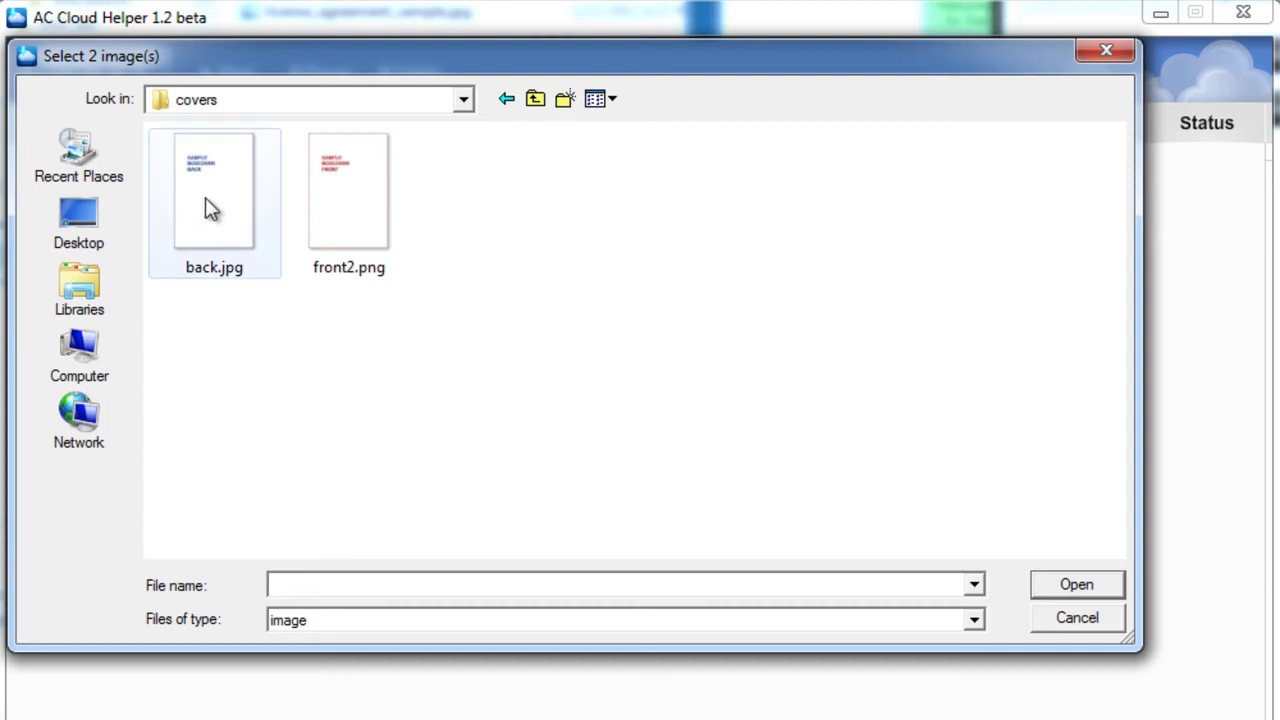
pyautogui.click(328, 190)
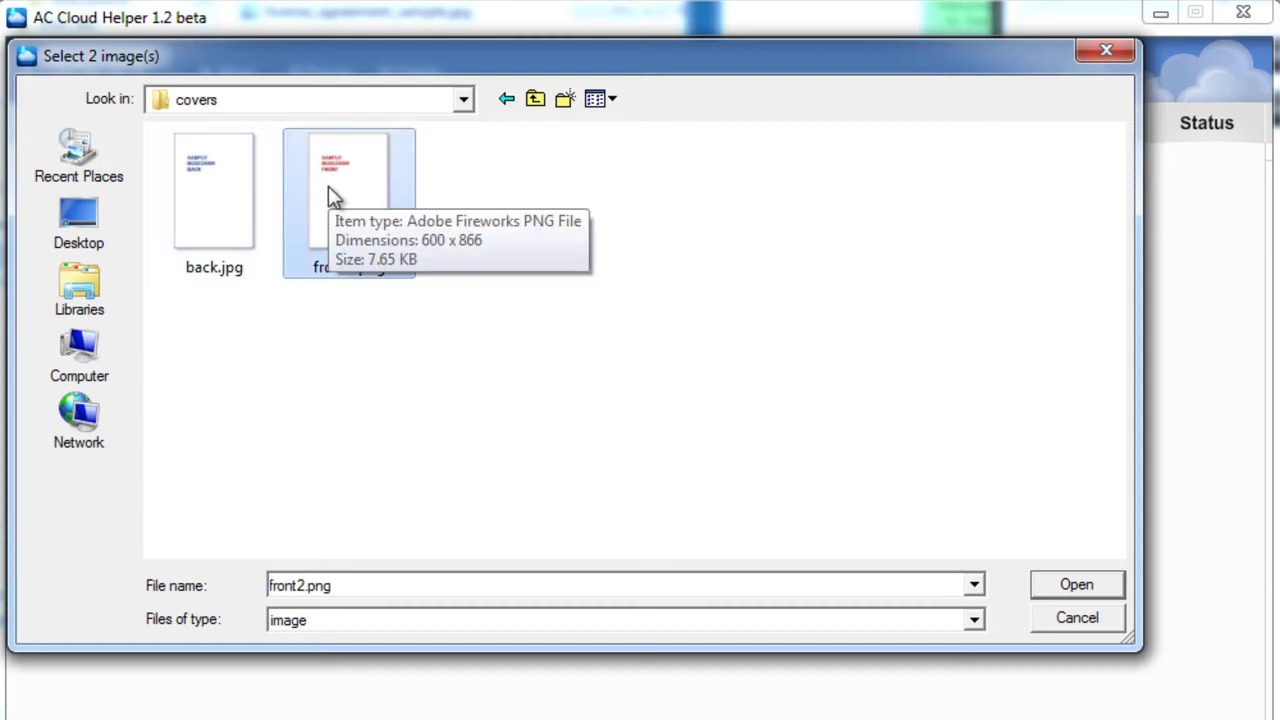
pyautogui.keyDown('ctrl'); pyautogui.click(240, 222); pyautogui.keyUp('ctrl')
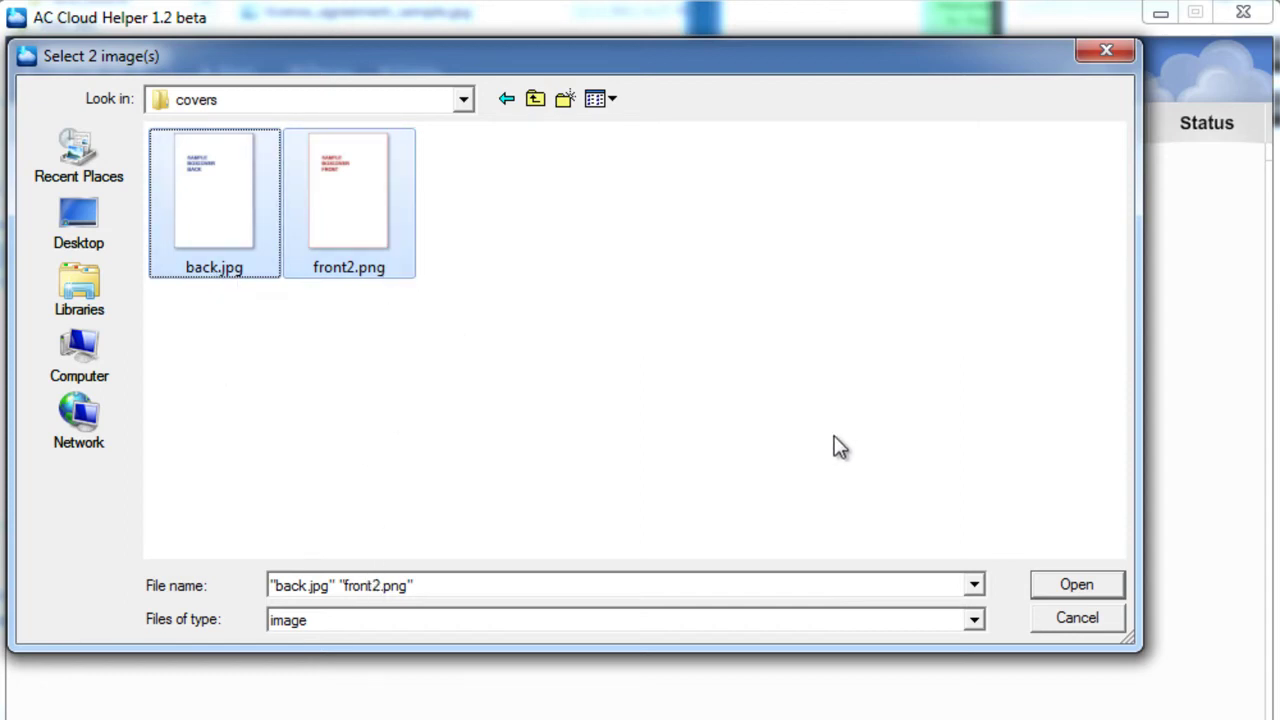
pyautogui.click(1089, 584)
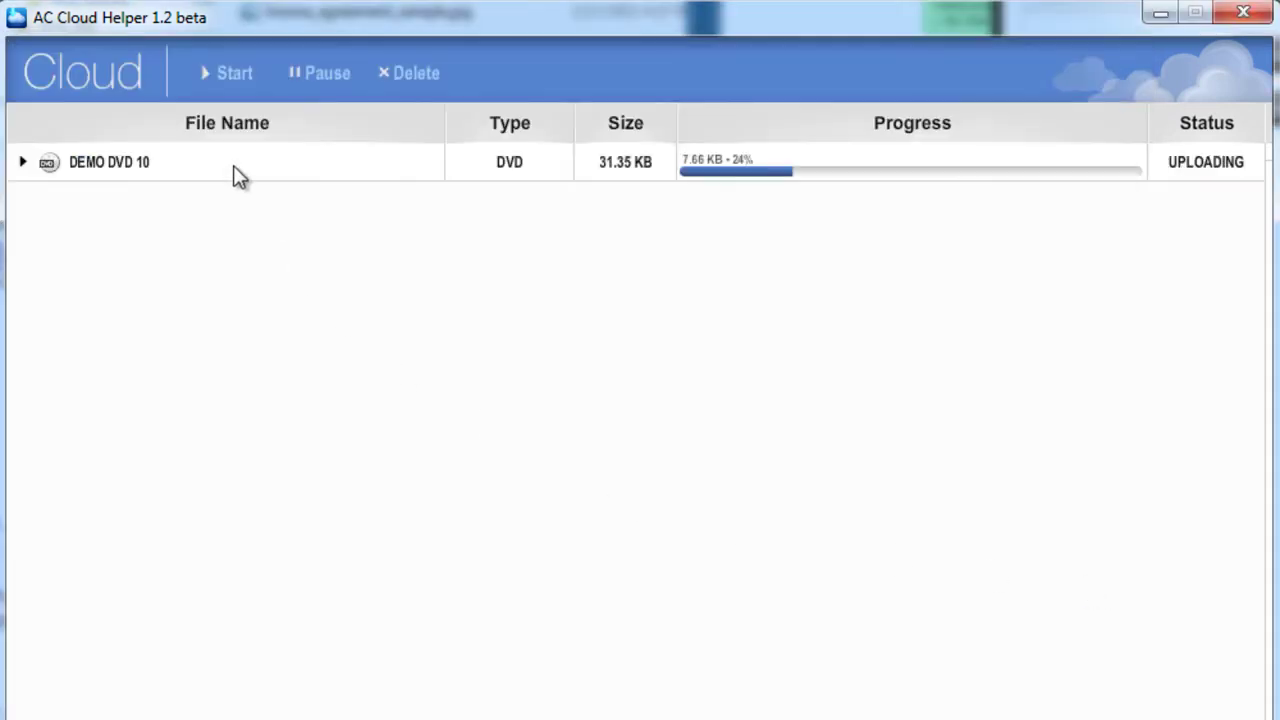
# Step: Check the upload progress of the individual cover files and apply the covers to the DVD
pyautogui.click(22, 163)
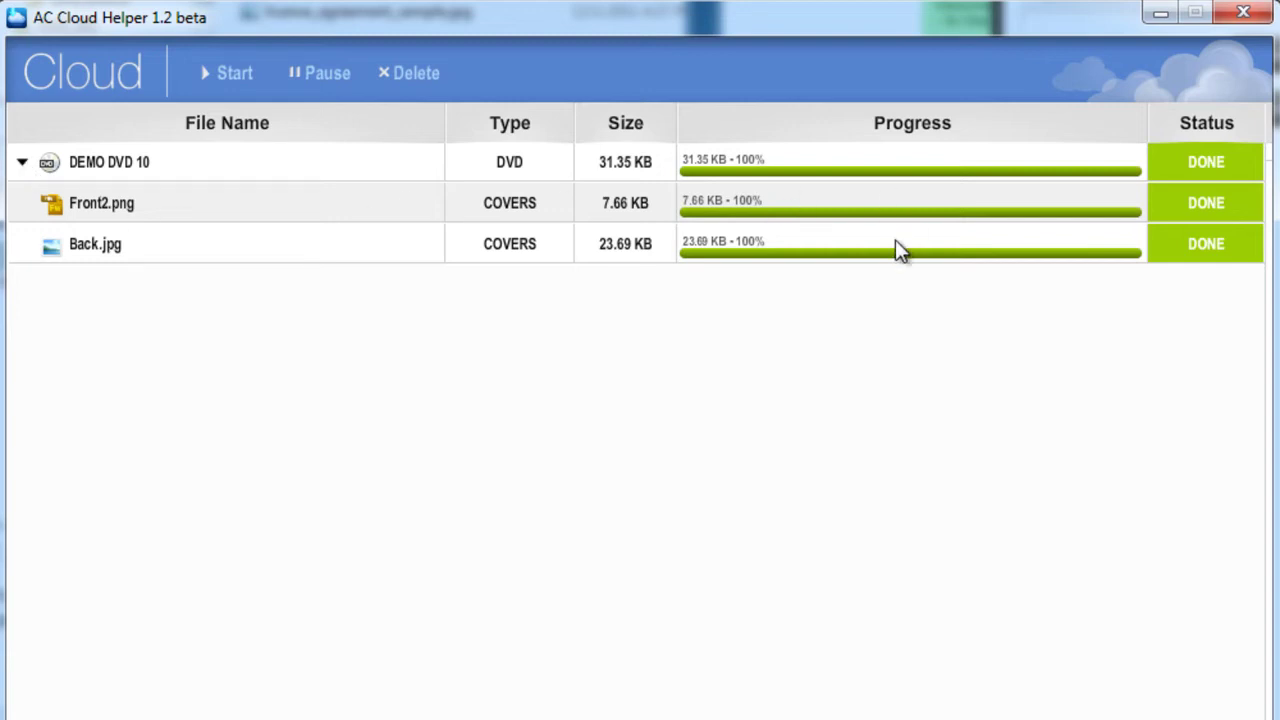
pyautogui.click(1160, 14)
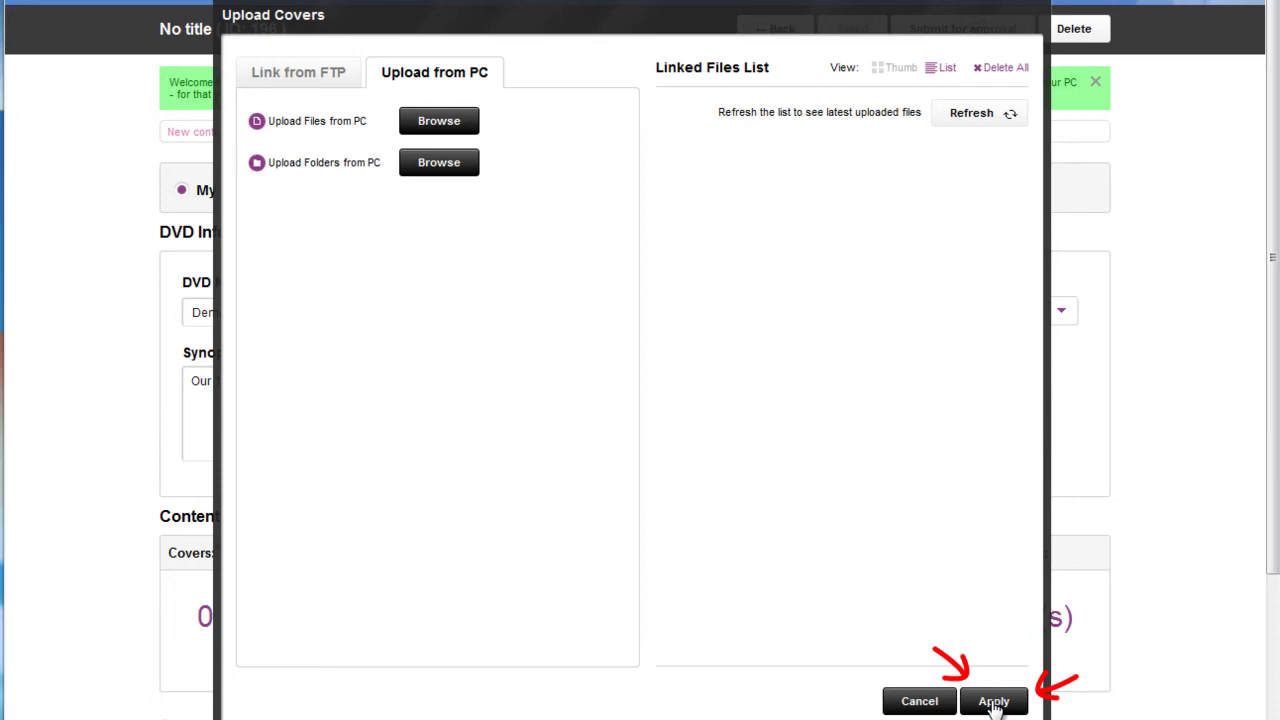
pyautogui.click(994, 703)
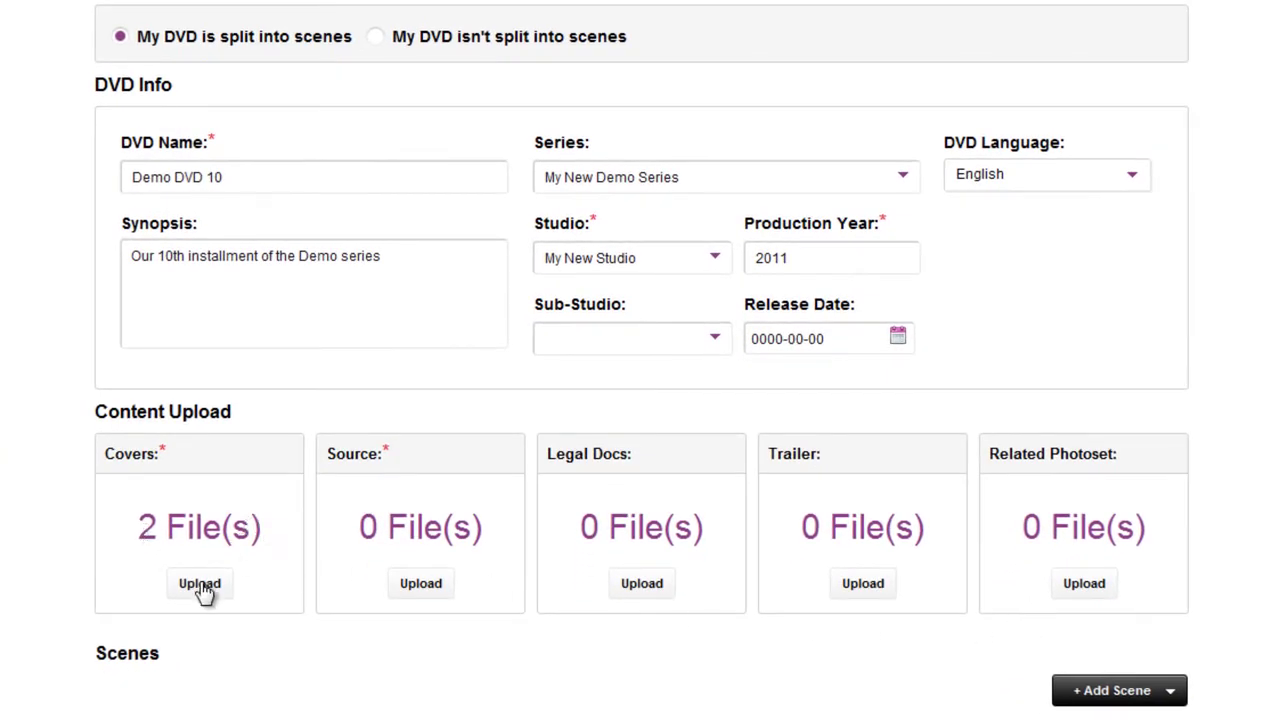
# Step: Open the DVD's source upload for linking from FTP and refresh the FTP file tree
pyautogui.click(421, 586)
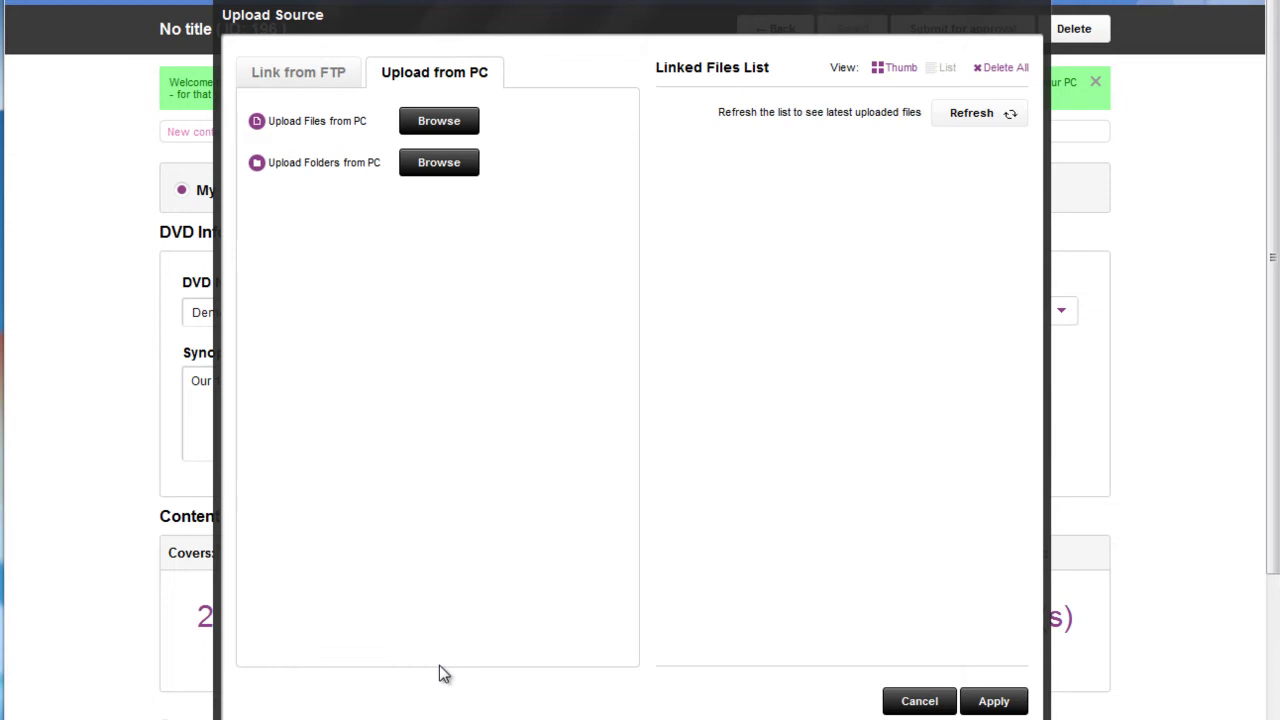
pyautogui.click(298, 76)
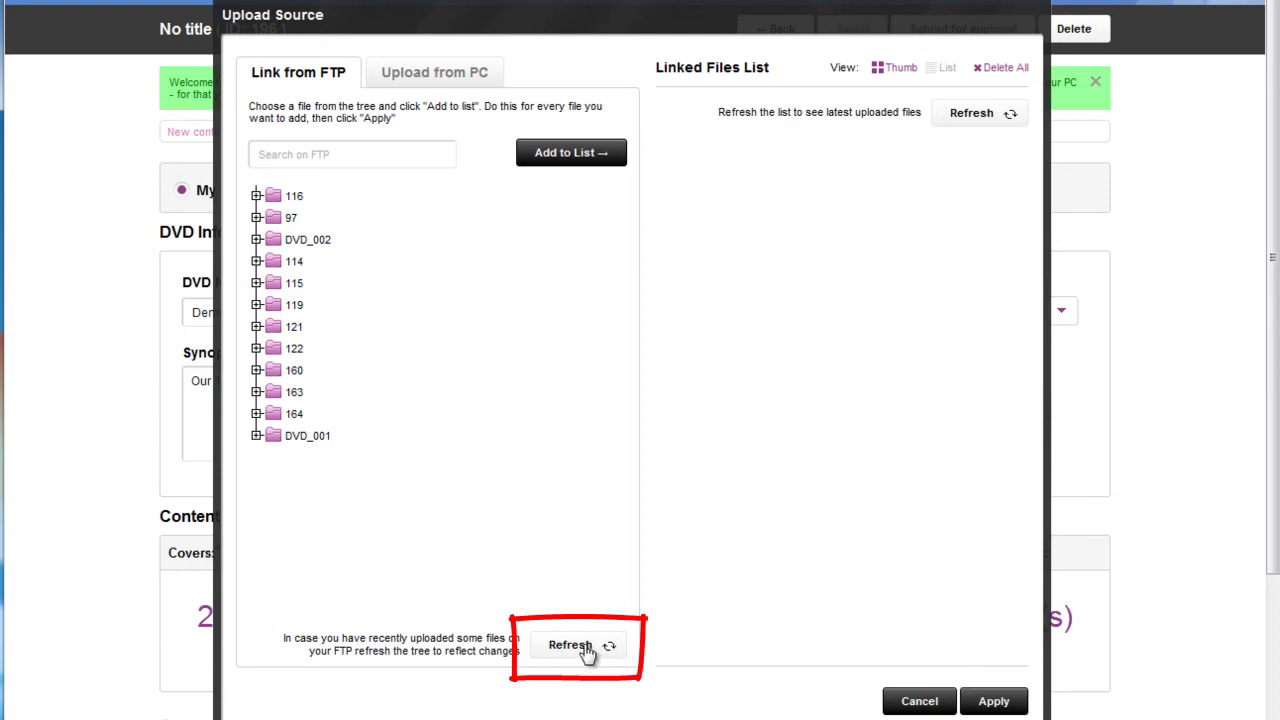
pyautogui.click(267, 377)
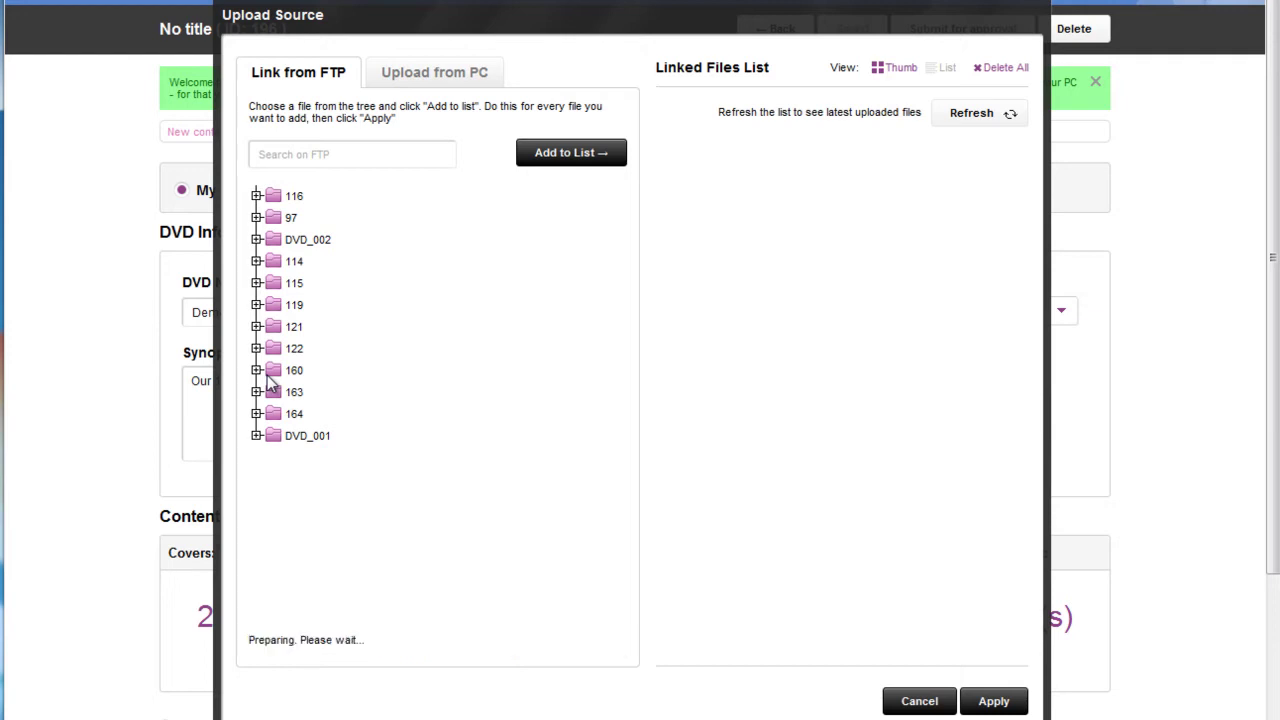
pyautogui.click(267, 381)
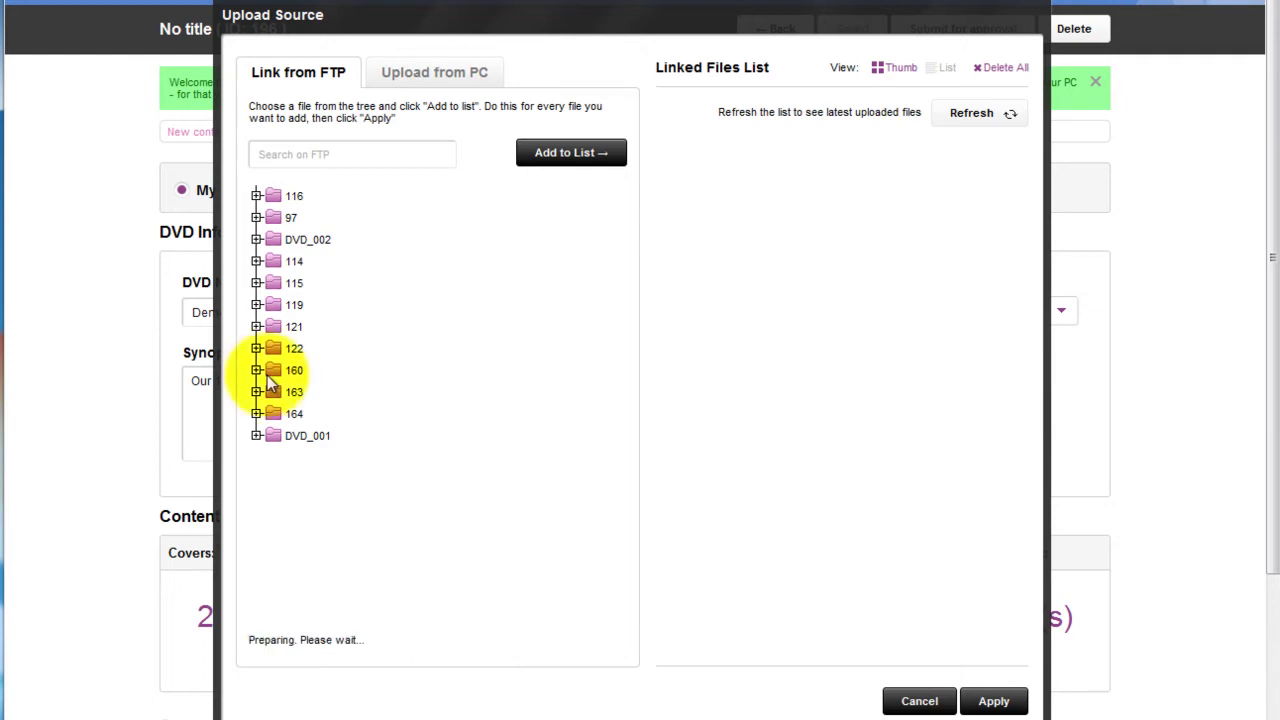
# Step: Link the MP4 file from DVD_002's dvd_source folder on the FTP as the DVD source and apply it
pyautogui.click(258, 243)
pyautogui.click(256, 242)
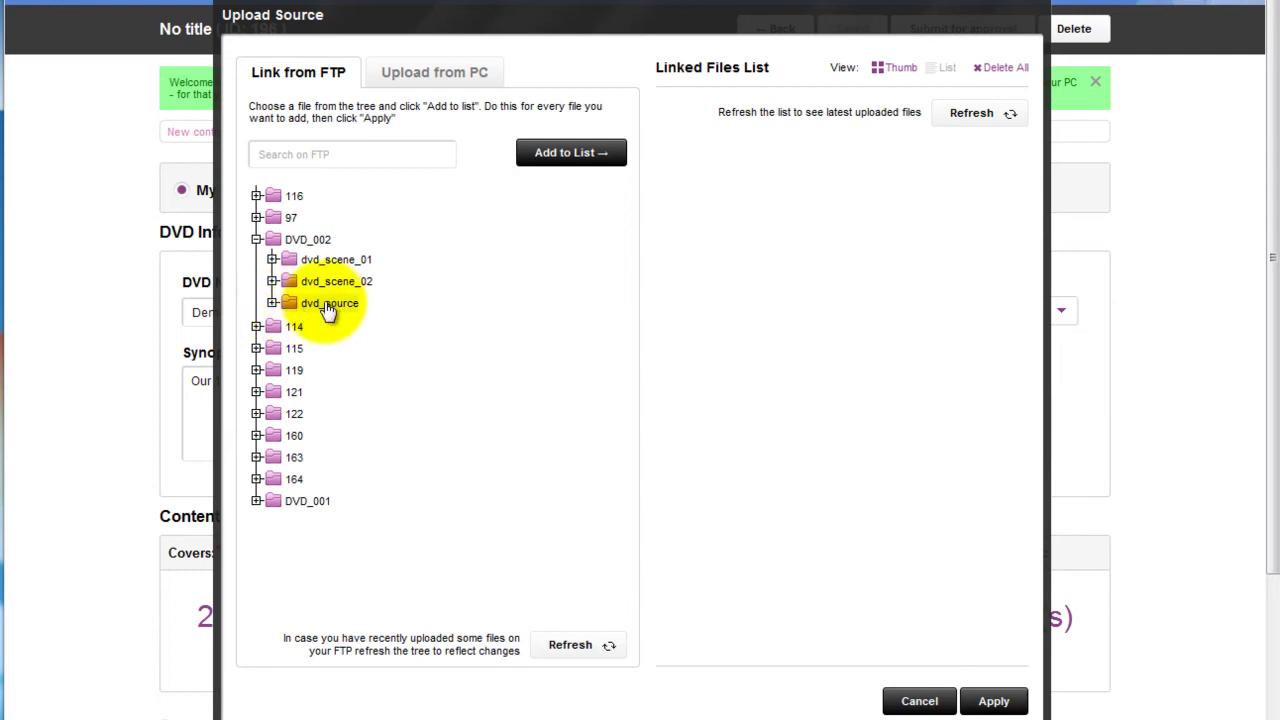
pyautogui.click(274, 305)
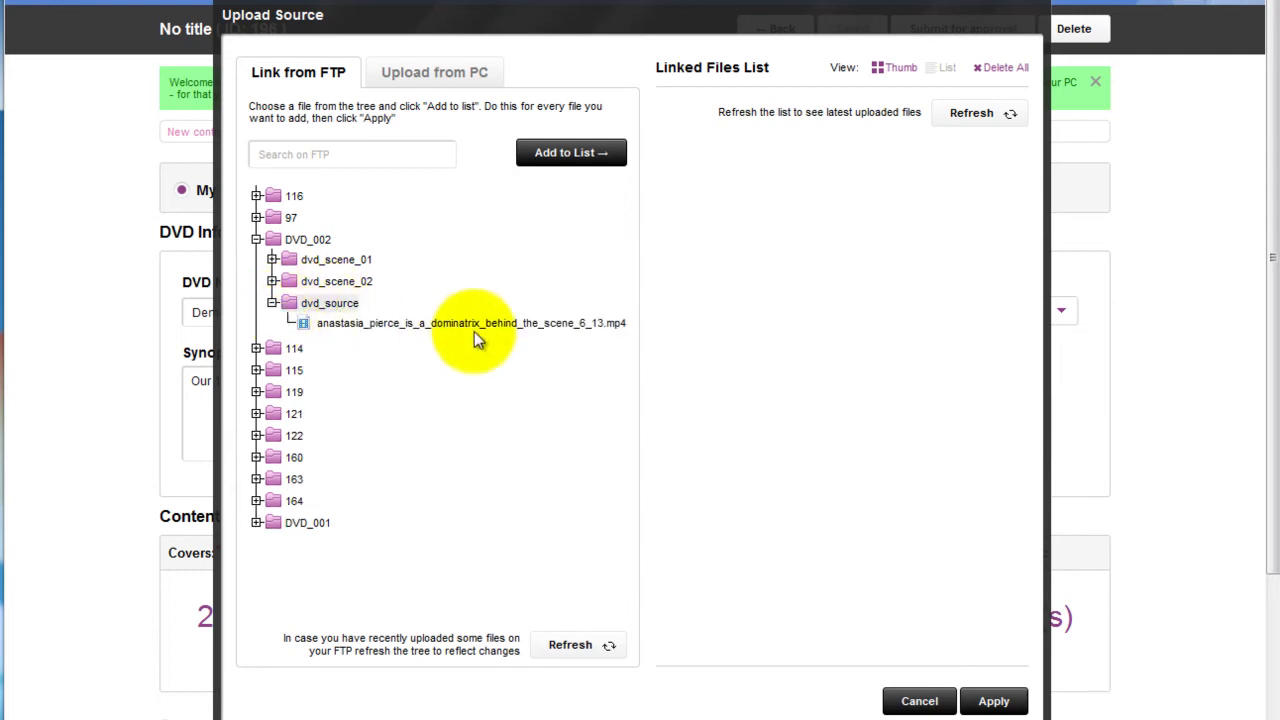
pyautogui.click(446, 325)
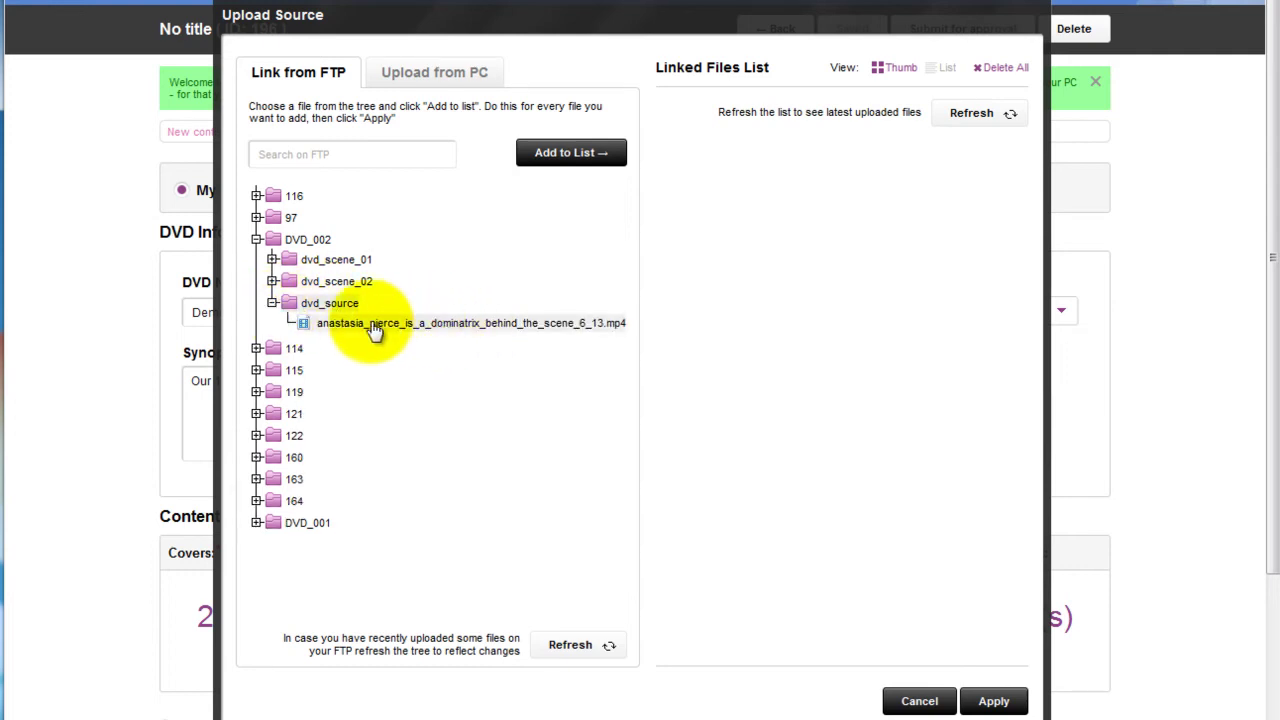
pyautogui.click(572, 160)
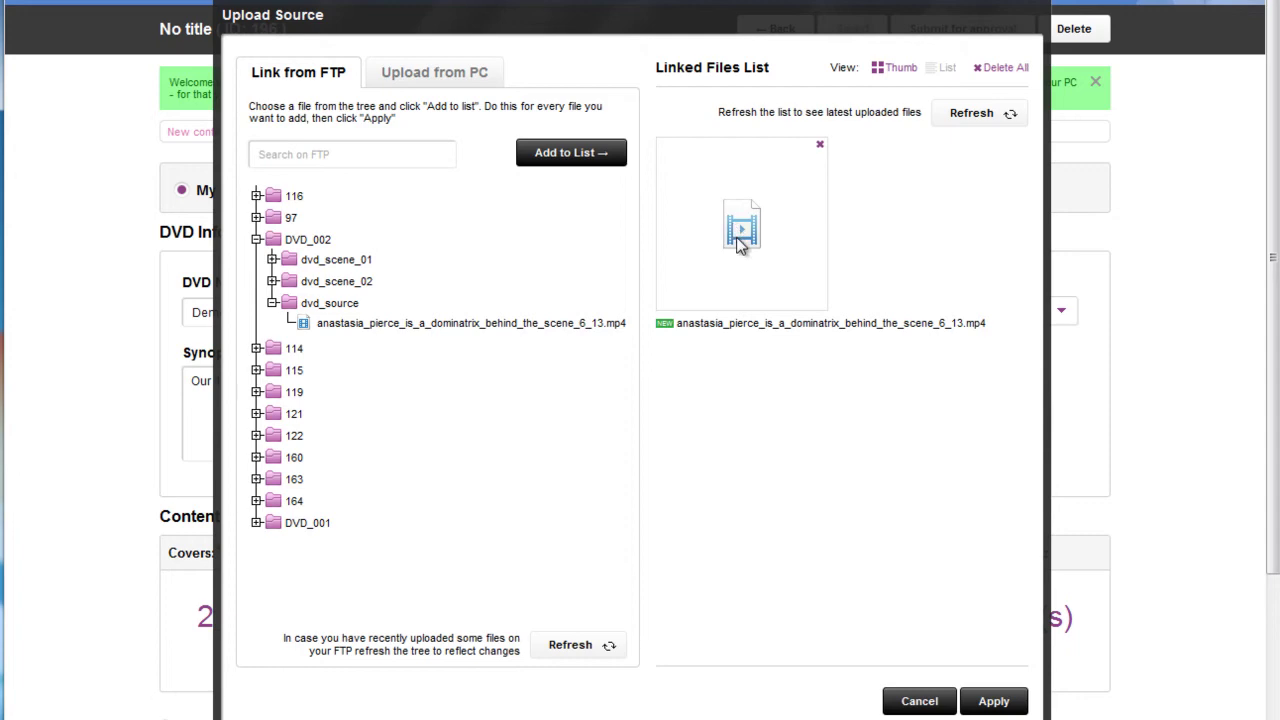
pyautogui.click(994, 701)
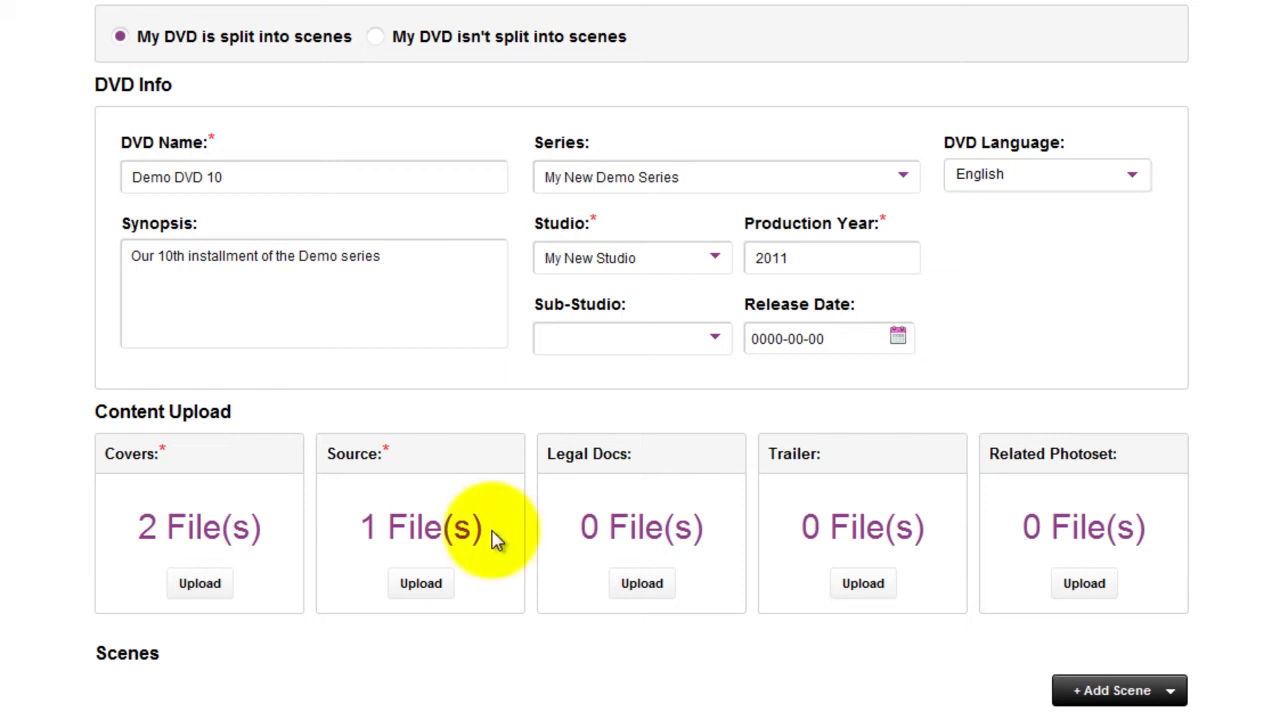
# Step: Review the linked files of the DVD source and close the list without changes
pyautogui.click(421, 584)
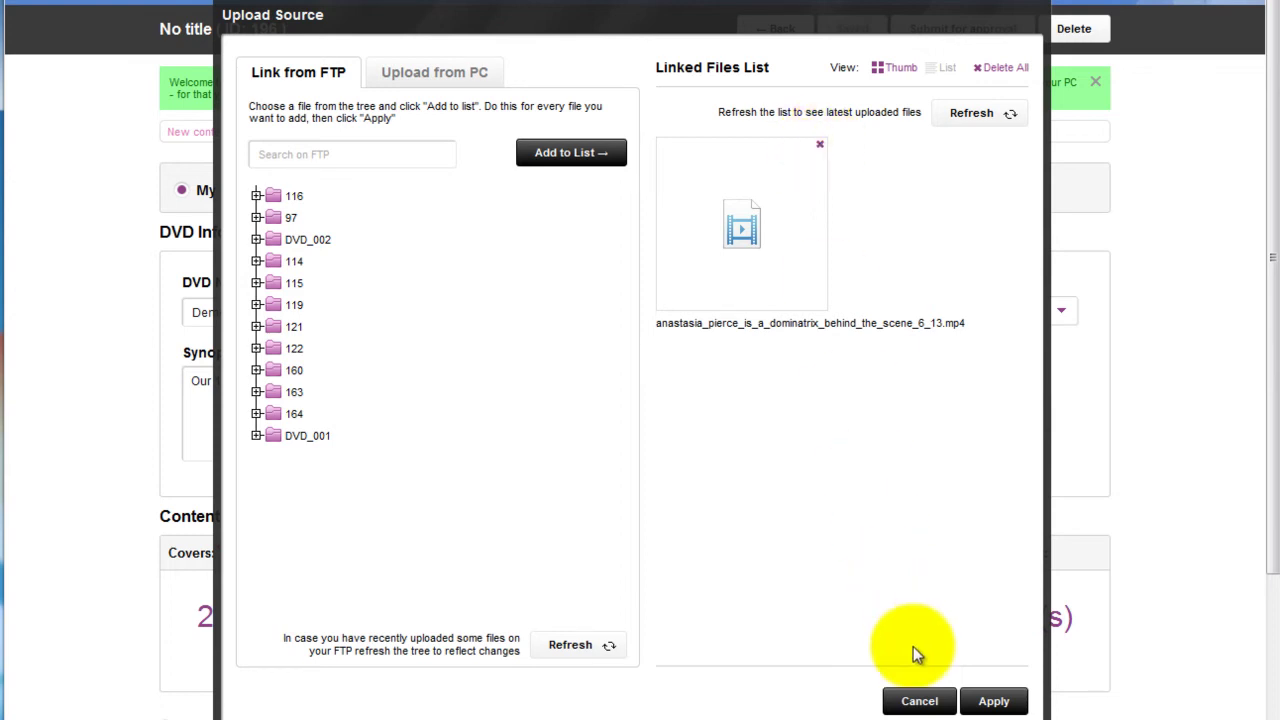
pyautogui.click(917, 701)
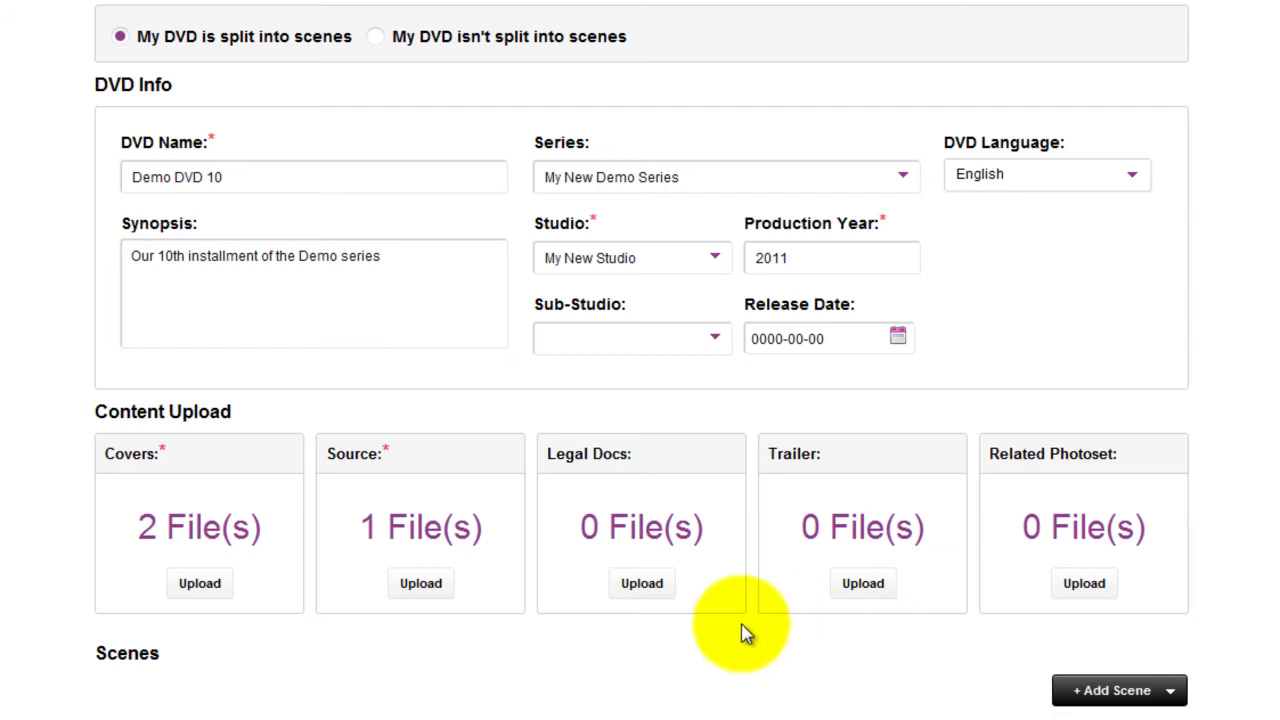
# Step: Upload all the 2257 form and ID images from DVD_002's 2257 folder on the PC as legal documents and apply them
pyautogui.click(645, 585)
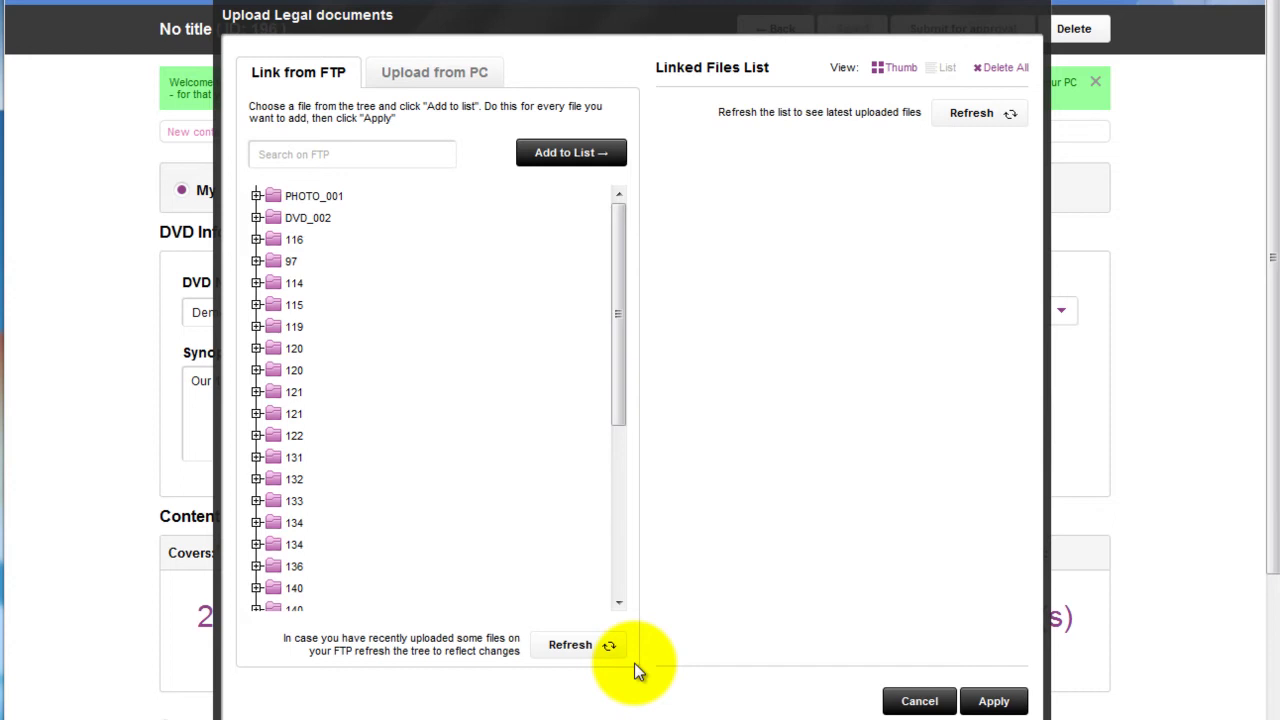
pyautogui.click(440, 84)
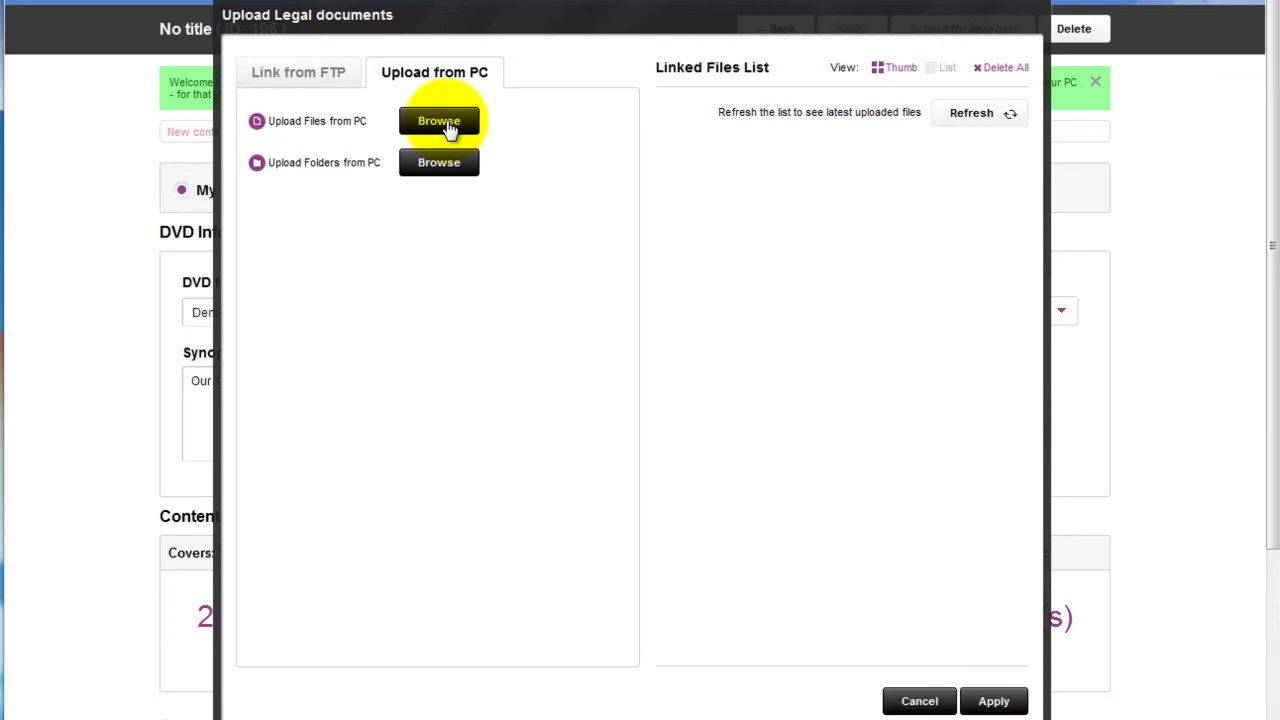
pyautogui.click(447, 125)
pyautogui.click(535, 100)
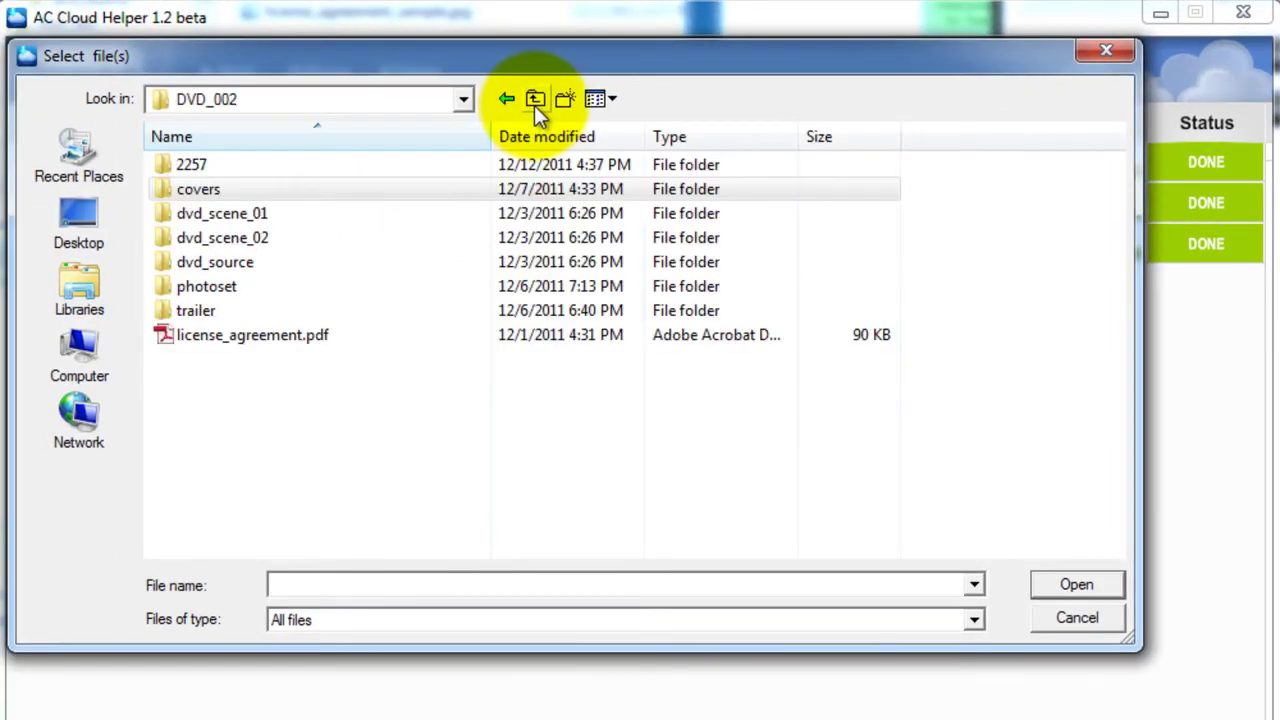
pyautogui.doubleClick(203, 170)
pyautogui.click(365, 200)
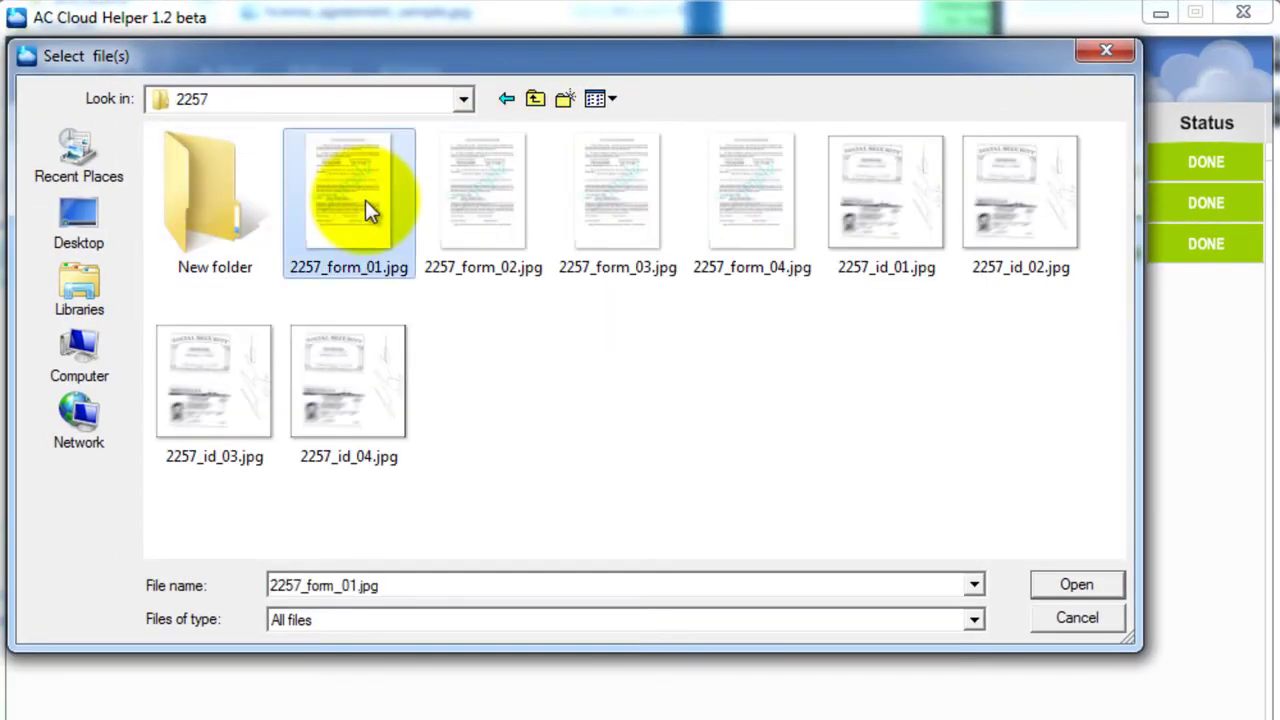
pyautogui.keyDown('shift'); pyautogui.click(331, 437); pyautogui.keyUp('shift')
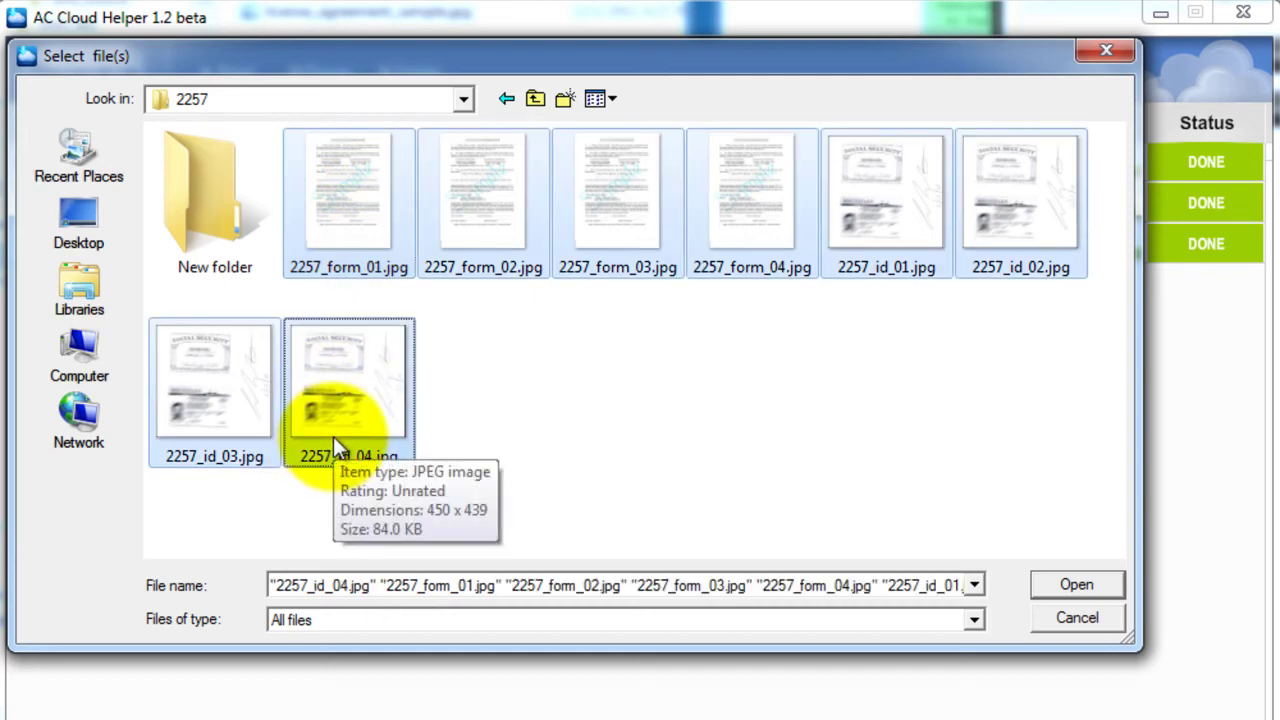
pyautogui.click(1097, 587)
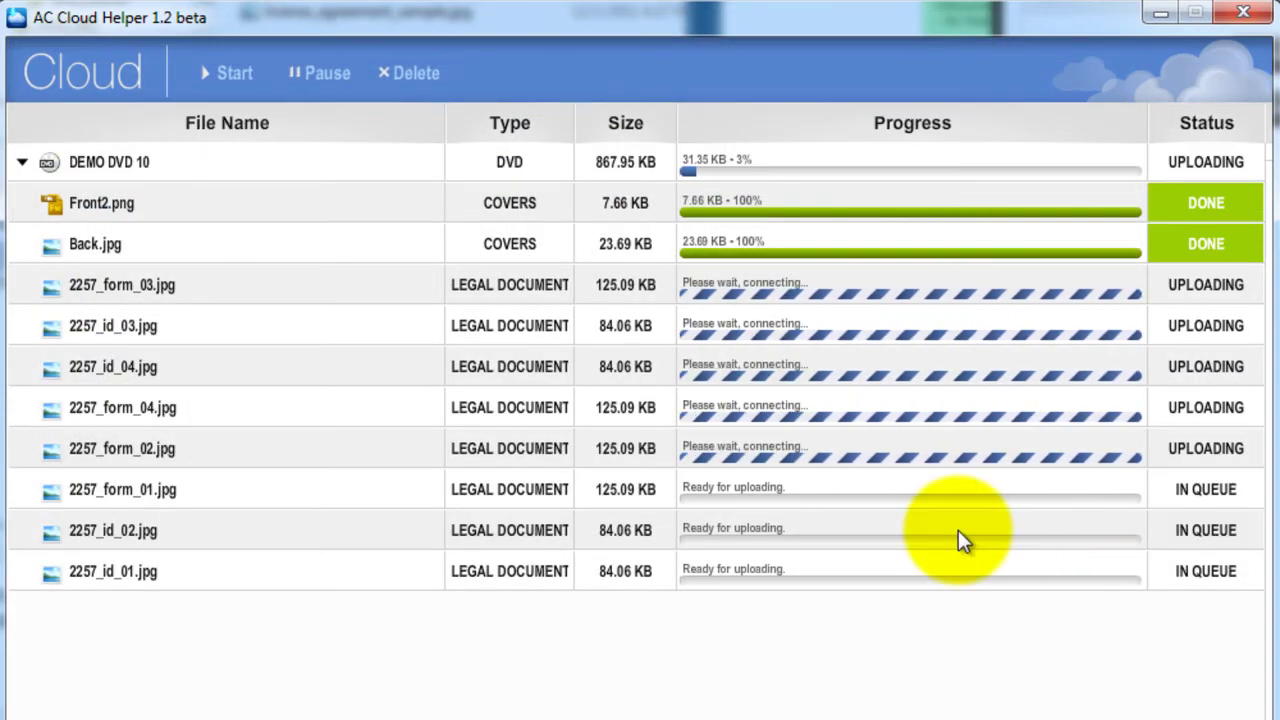
pyautogui.click(1162, 11)
pyautogui.click(975, 700)
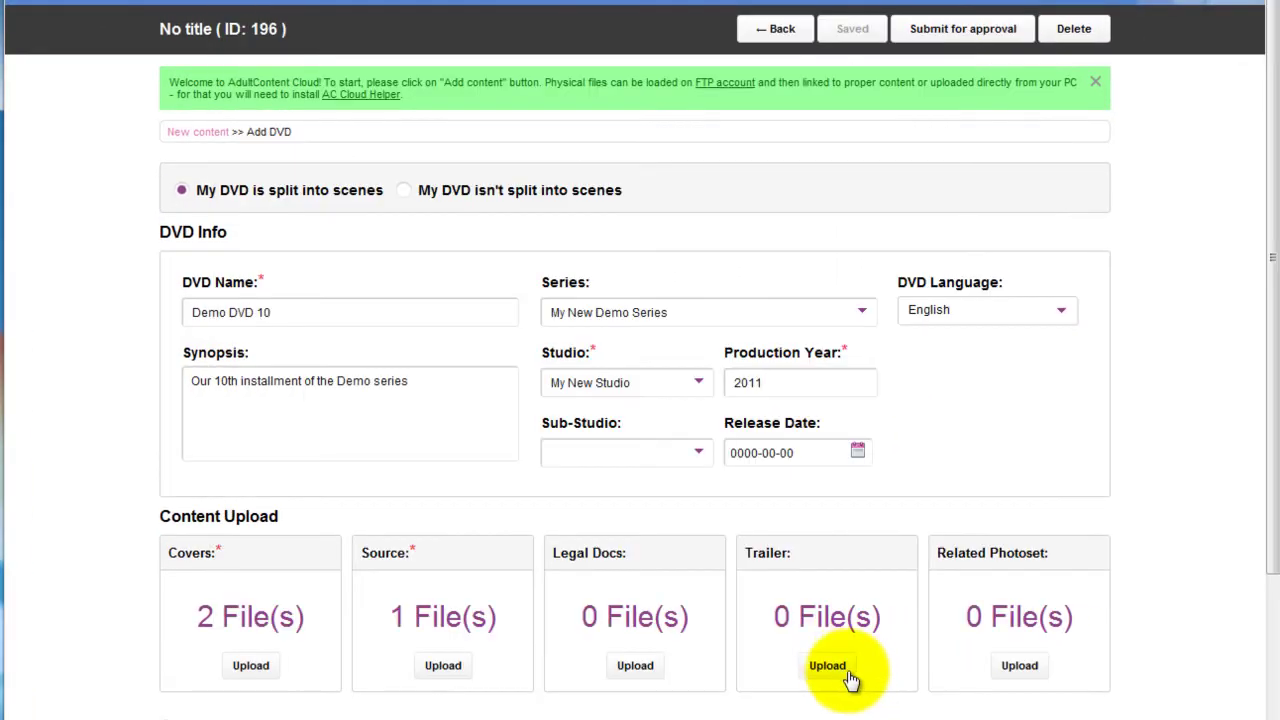
# Step: Upload the MP4 video from DVD_002's trailer folder on the PC as the DVD trailer and apply it
pyautogui.click(827, 666)
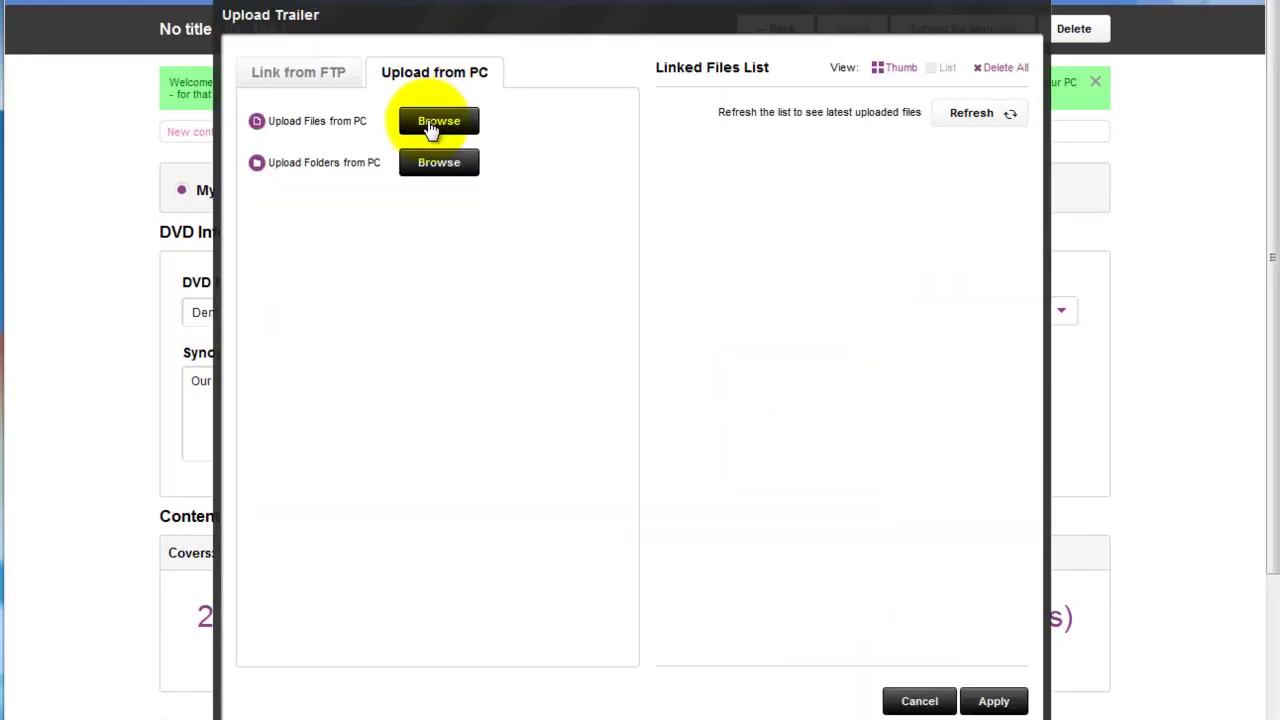
pyautogui.click(797, 92)
pyautogui.click(535, 98)
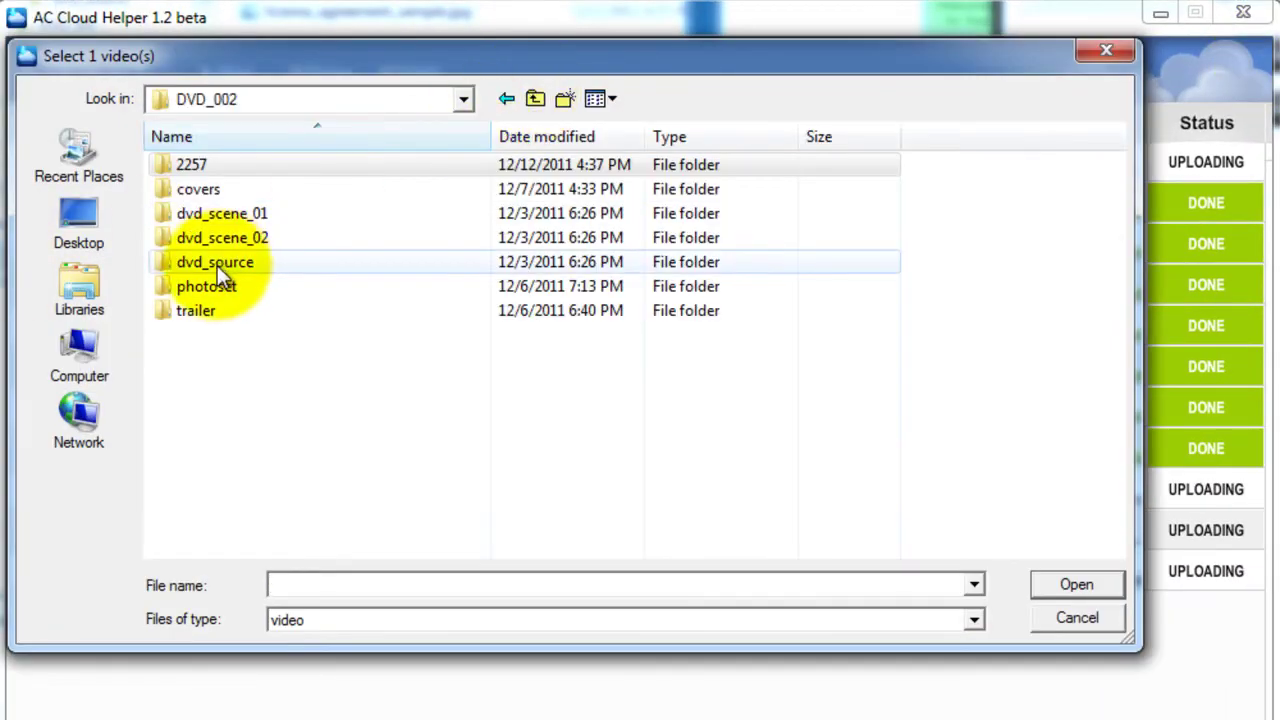
pyautogui.doubleClick(176, 310)
pyautogui.click(228, 220)
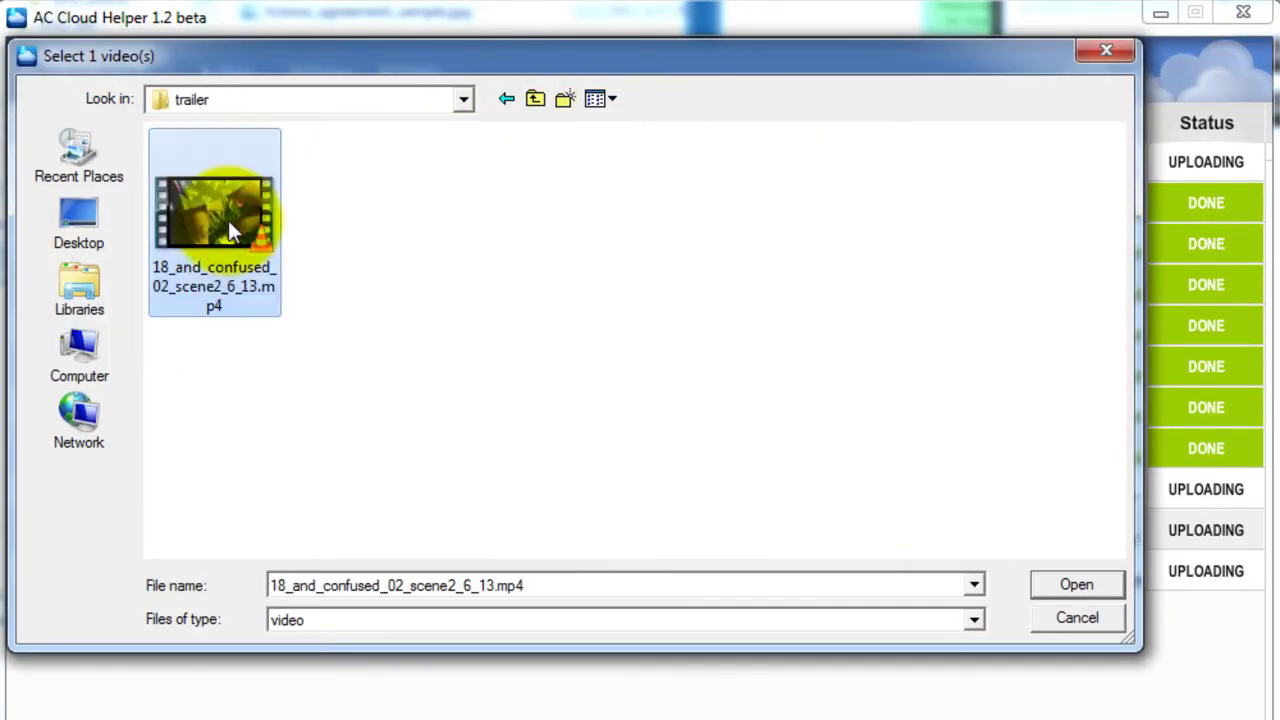
pyautogui.click(1095, 591)
pyautogui.click(1159, 13)
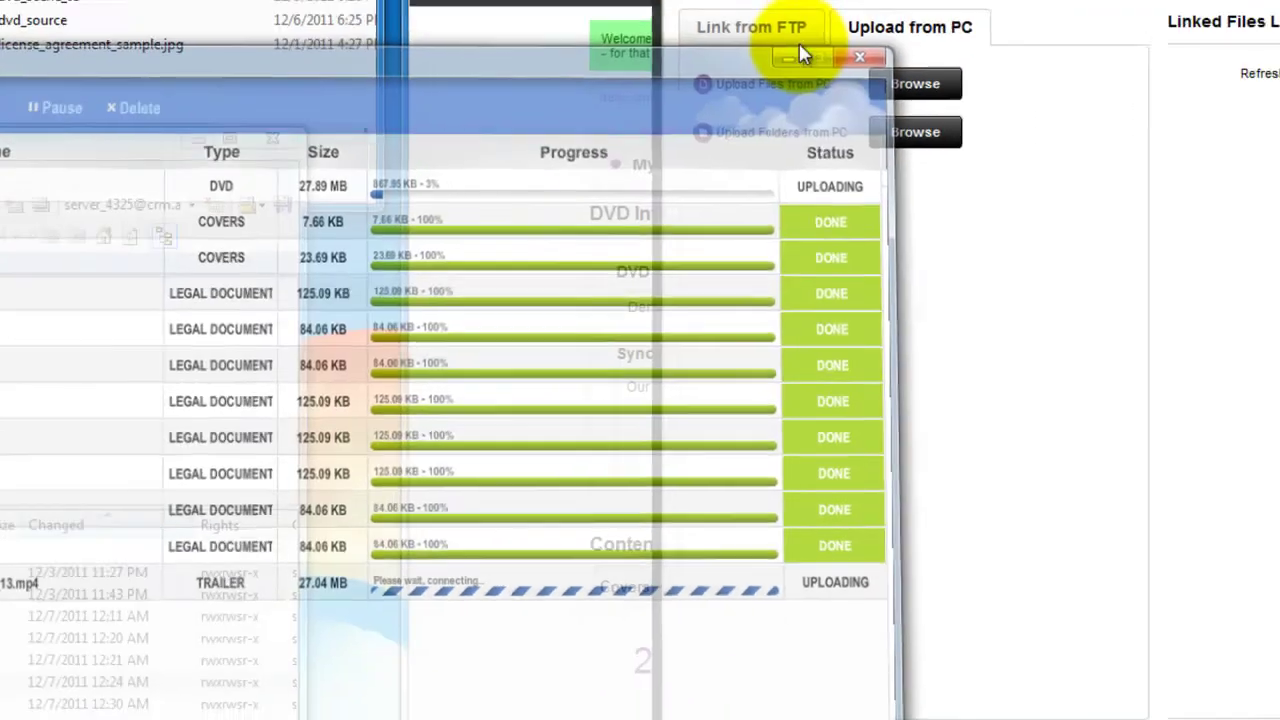
pyautogui.click(994, 700)
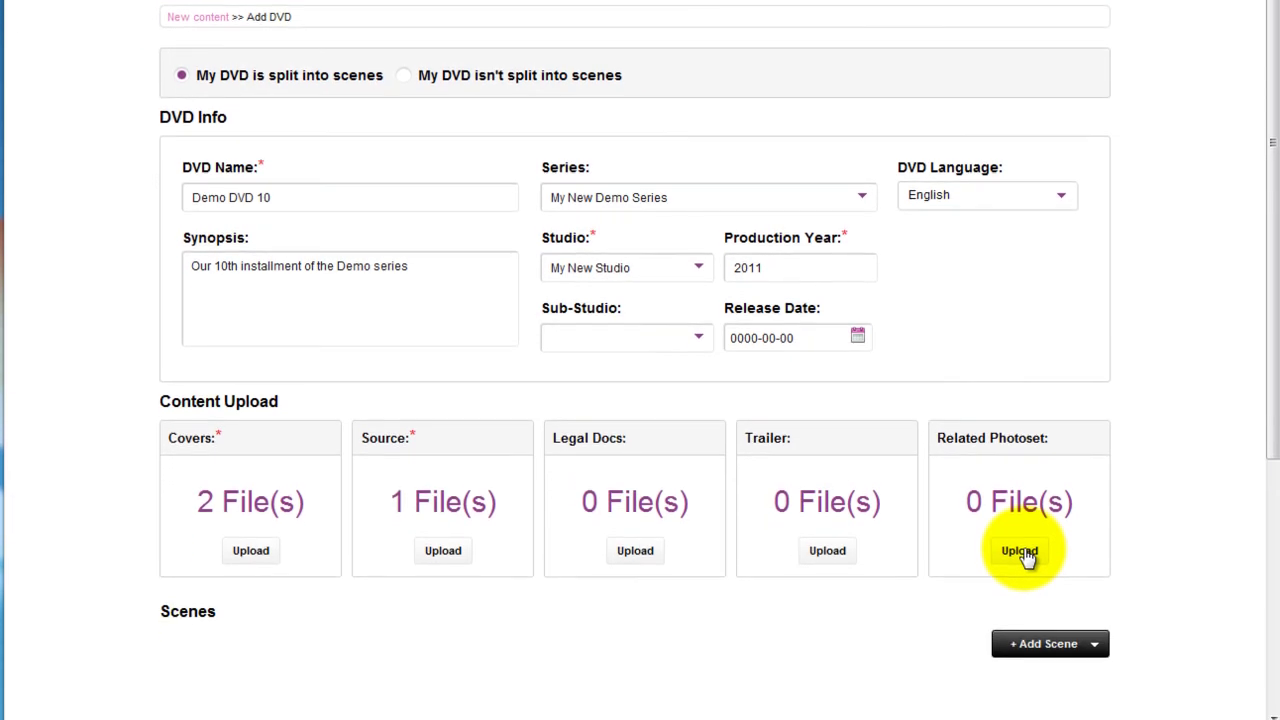
# Step: Add a new scene to the DVD and give it the custom title "My Scene 1"
pyautogui.click(1045, 644)
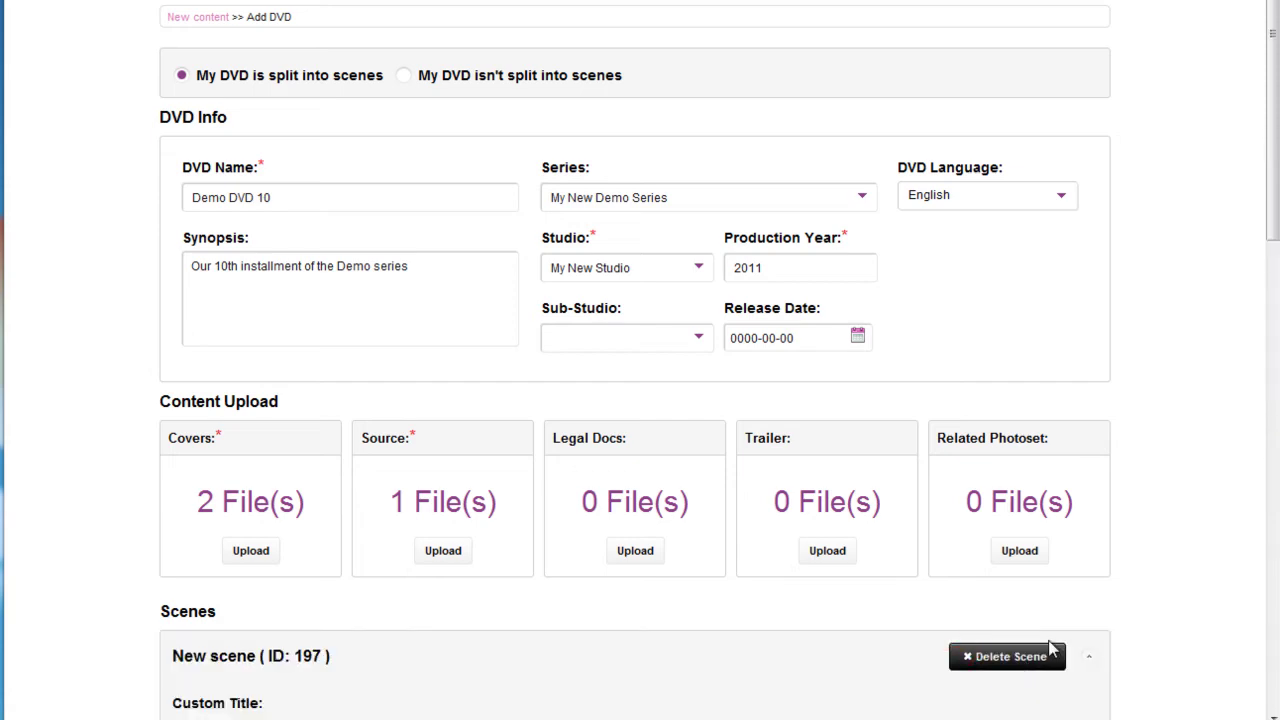
pyautogui.scroll(-5, 1050, 650)
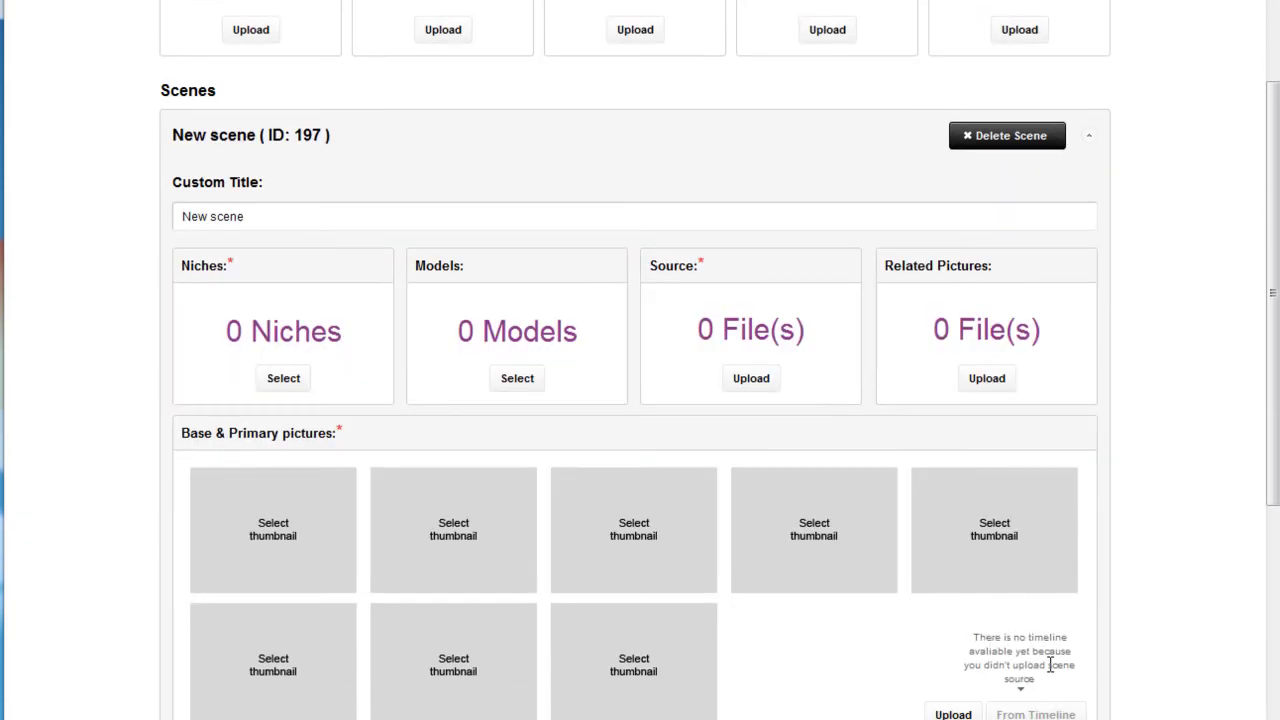
pyautogui.scroll(-1, 1048, 662)
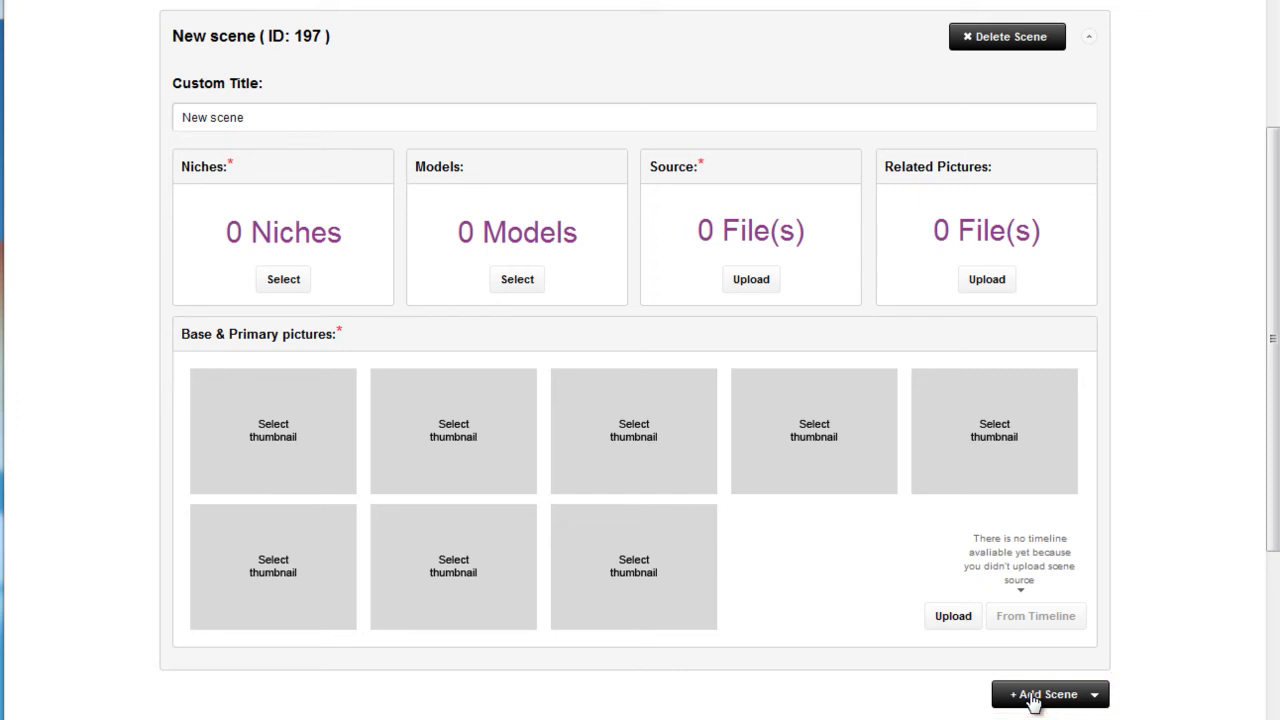
pyautogui.moveTo(400, 117); pyautogui.dragTo(86, 117)
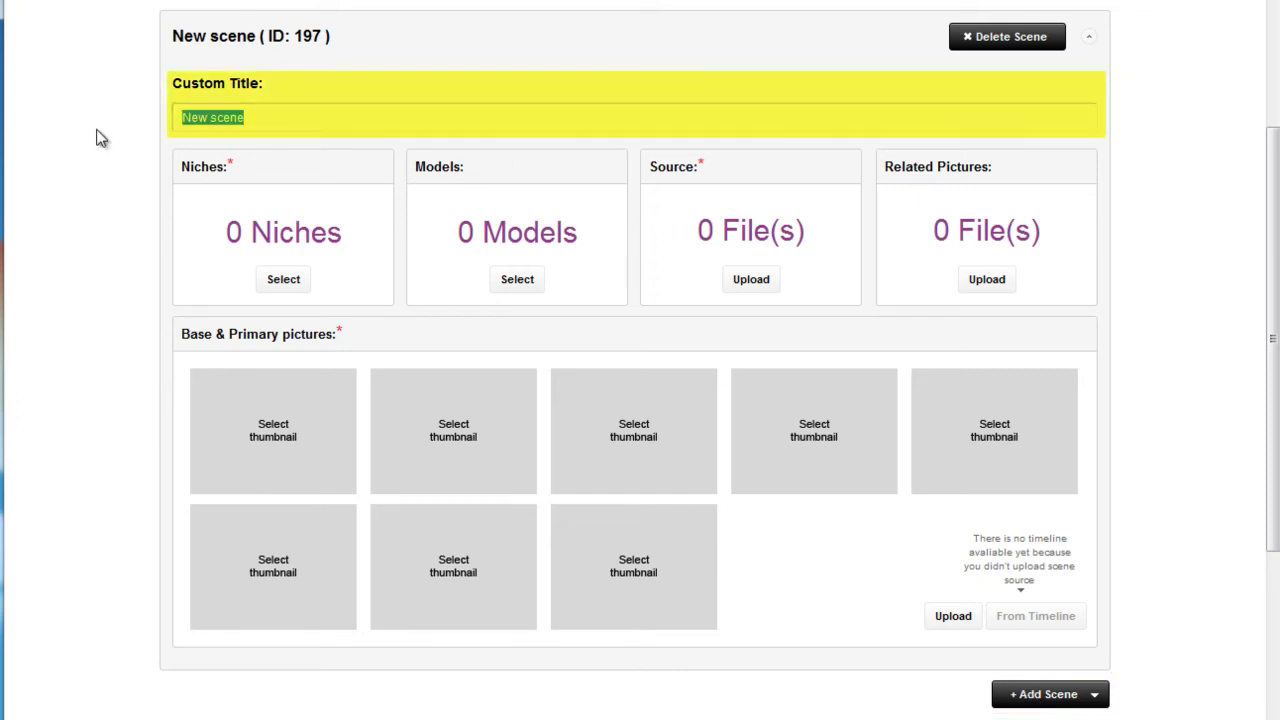
pyautogui.write('My Scene 1')
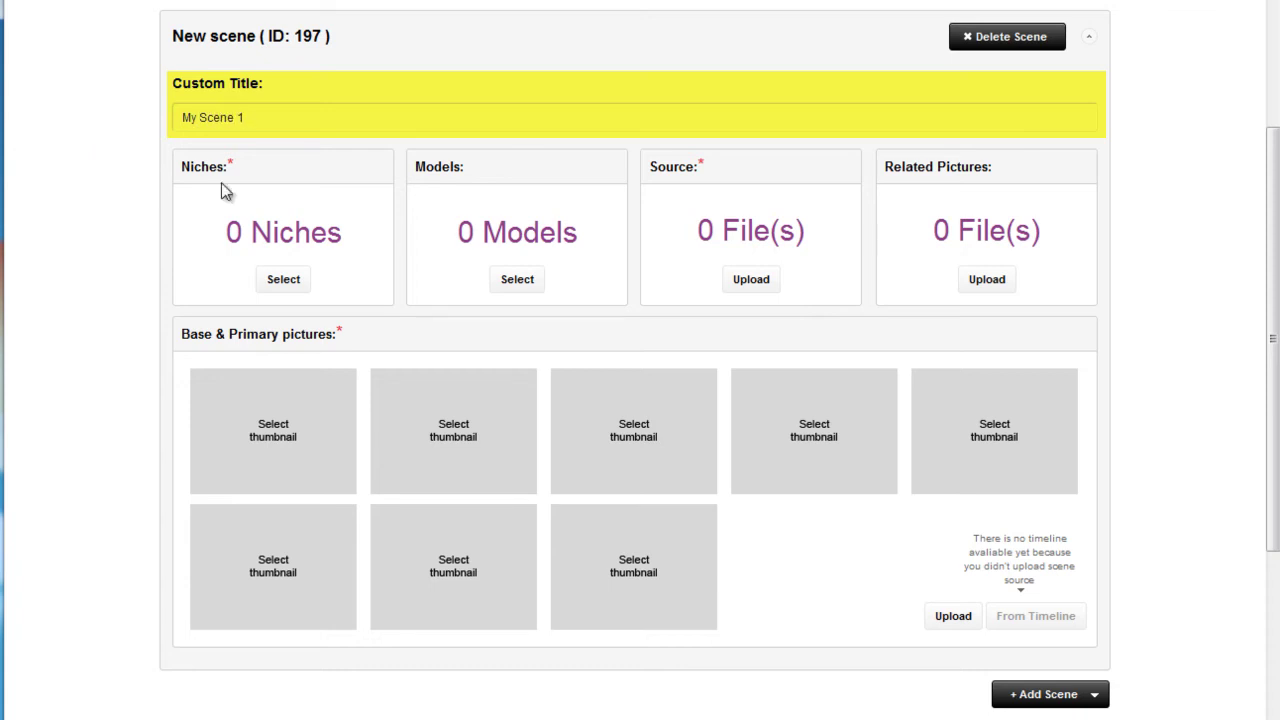
# Step: Assign the niches Milf and Amateur to the scene and save the selection
pyautogui.click(287, 280)
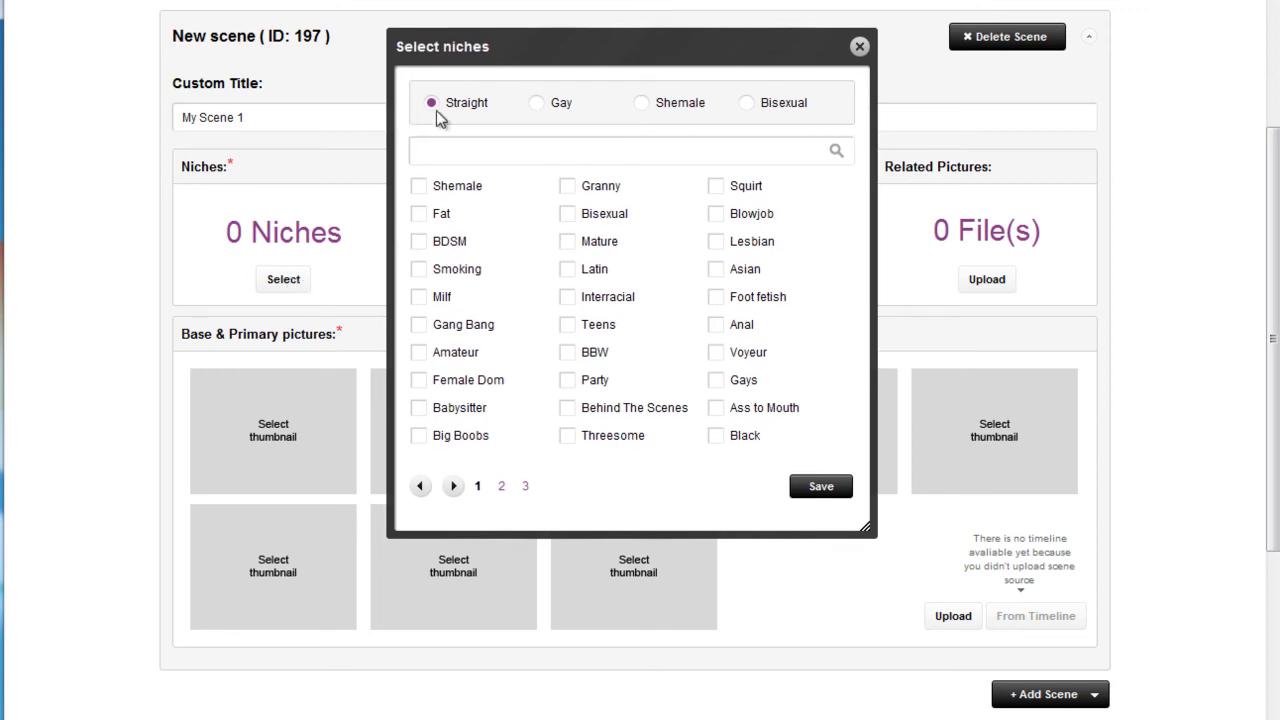
pyautogui.click(418, 297)
pyautogui.click(419, 352)
pyautogui.click(822, 488)
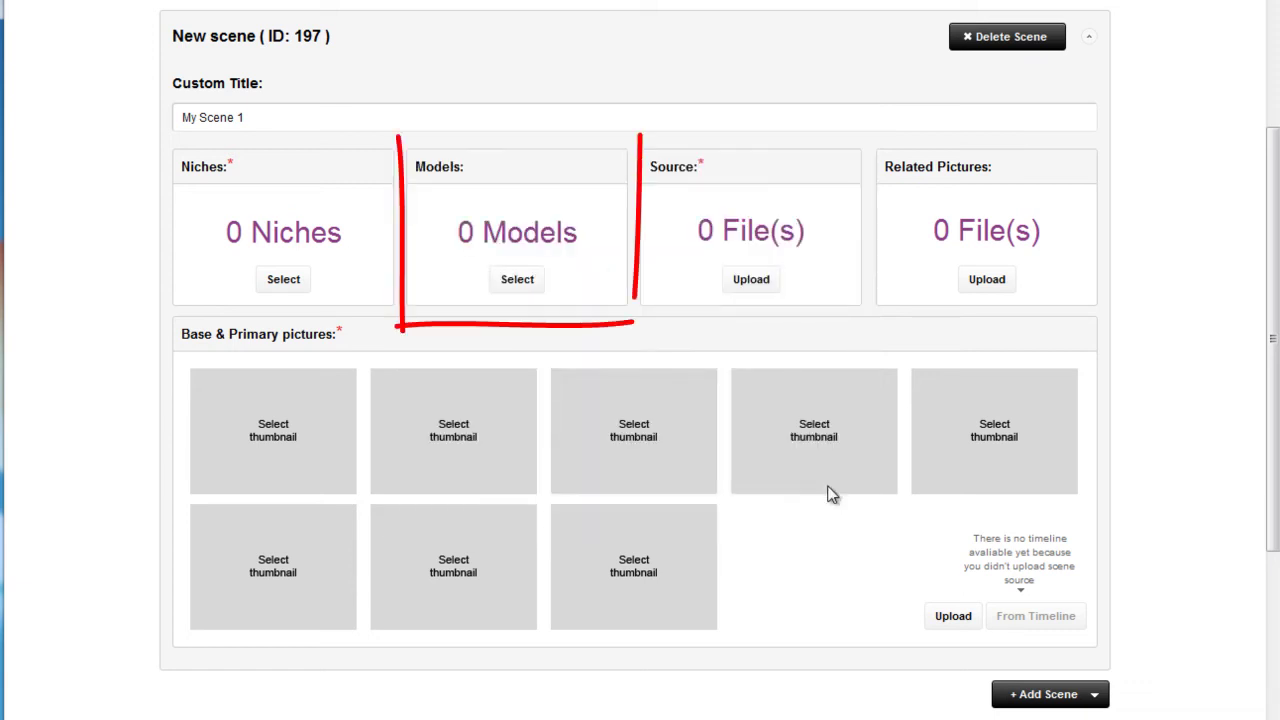
# Step: Add the blonde Caucasian female model from My Models to the scene's selected models and save the selection
pyautogui.click(517, 280)
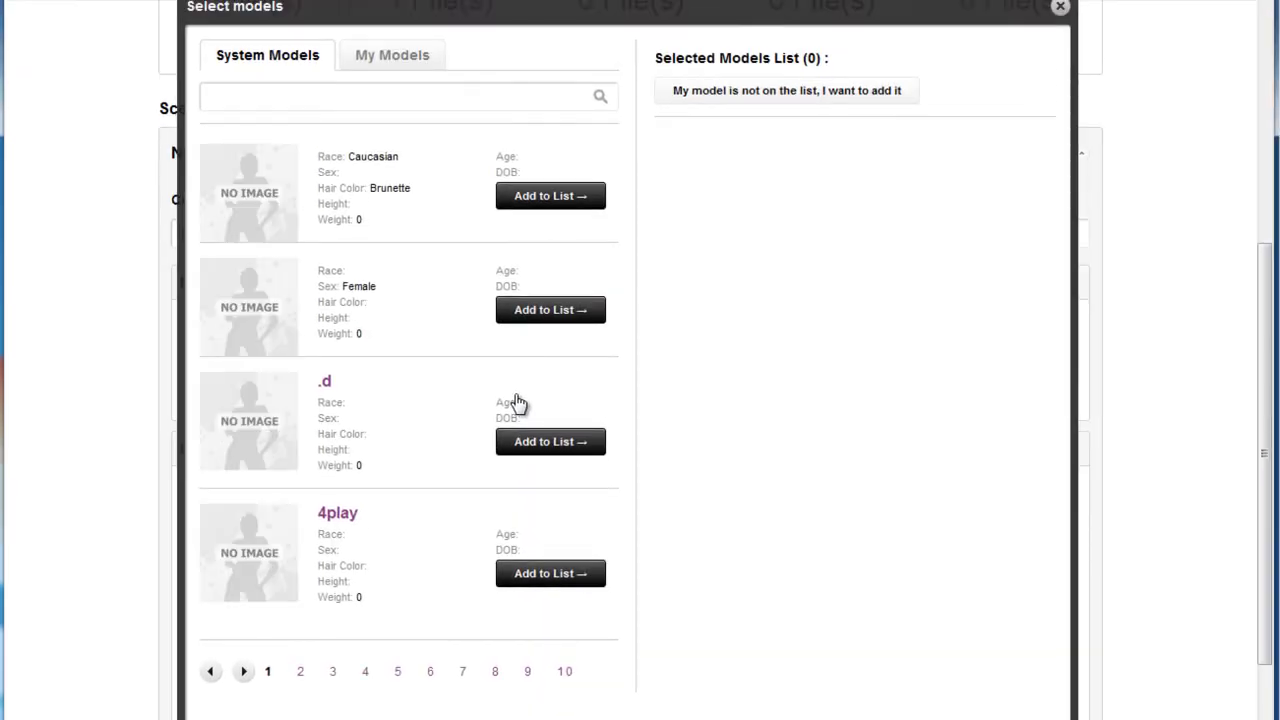
pyautogui.click(281, 98)
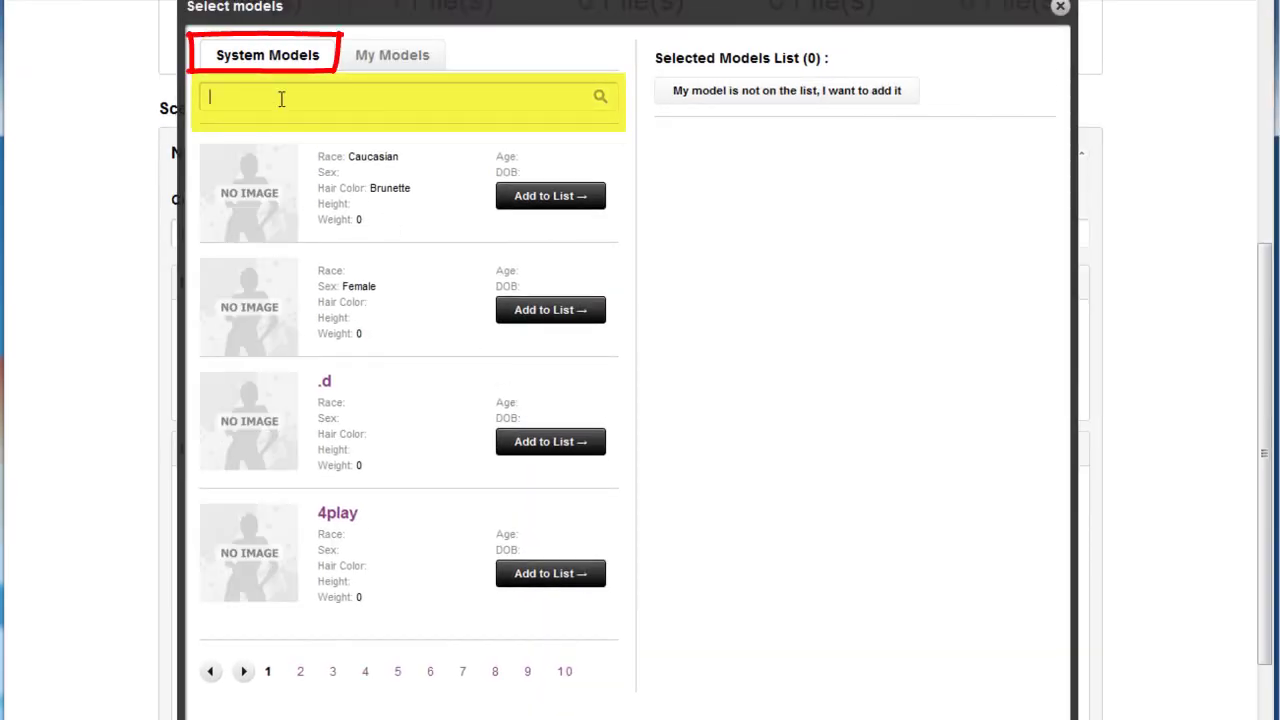
pyautogui.click(355, 66)
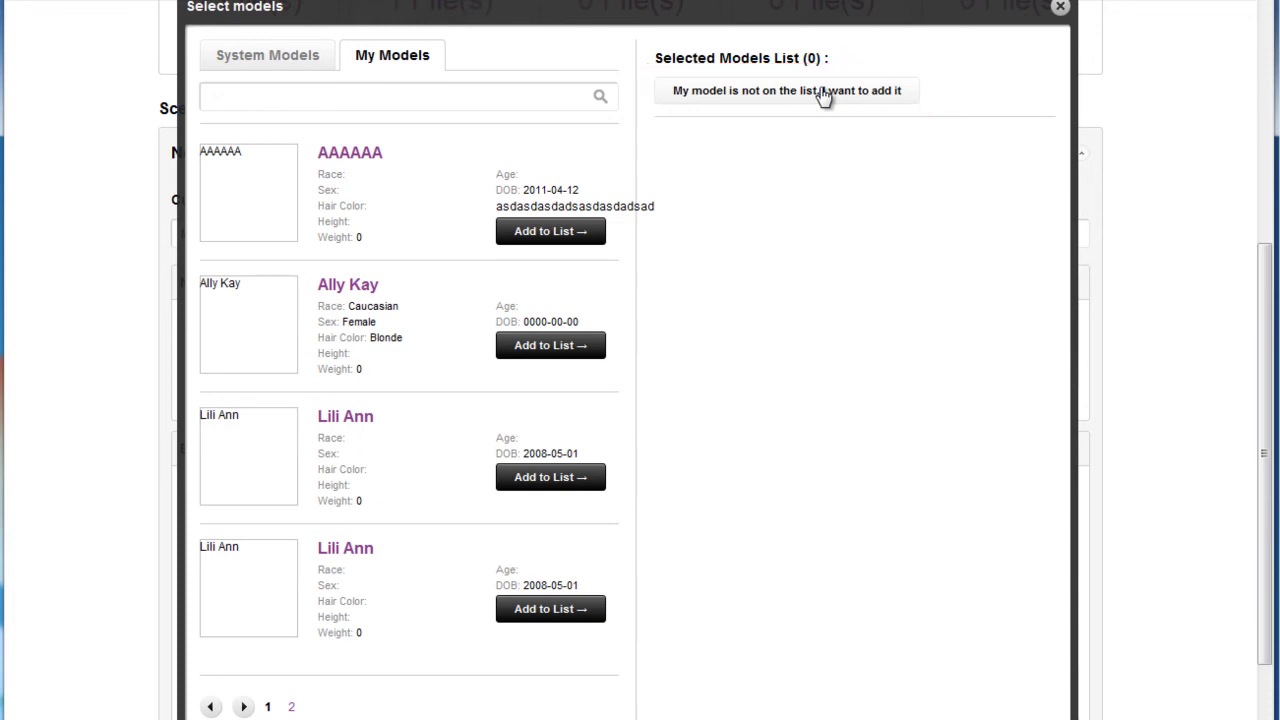
pyautogui.click(565, 347)
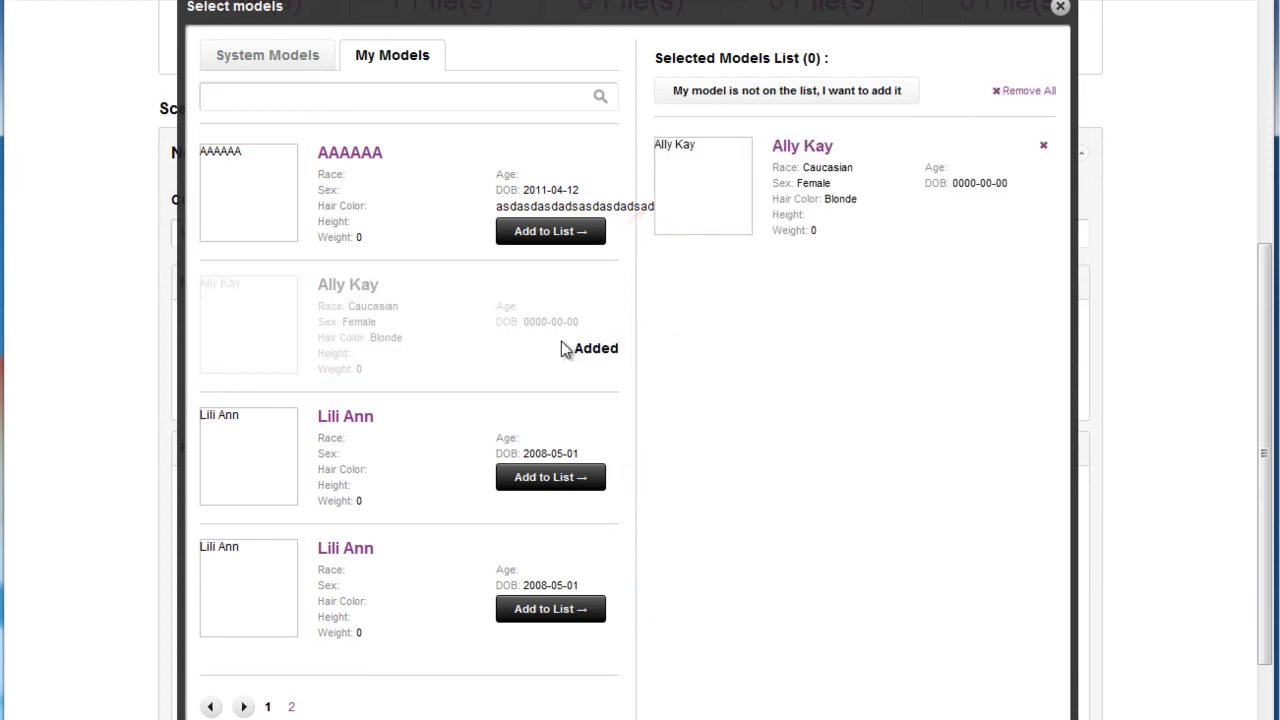
pyautogui.scroll(-3, 1017, 674)
pyautogui.click(1022, 636)
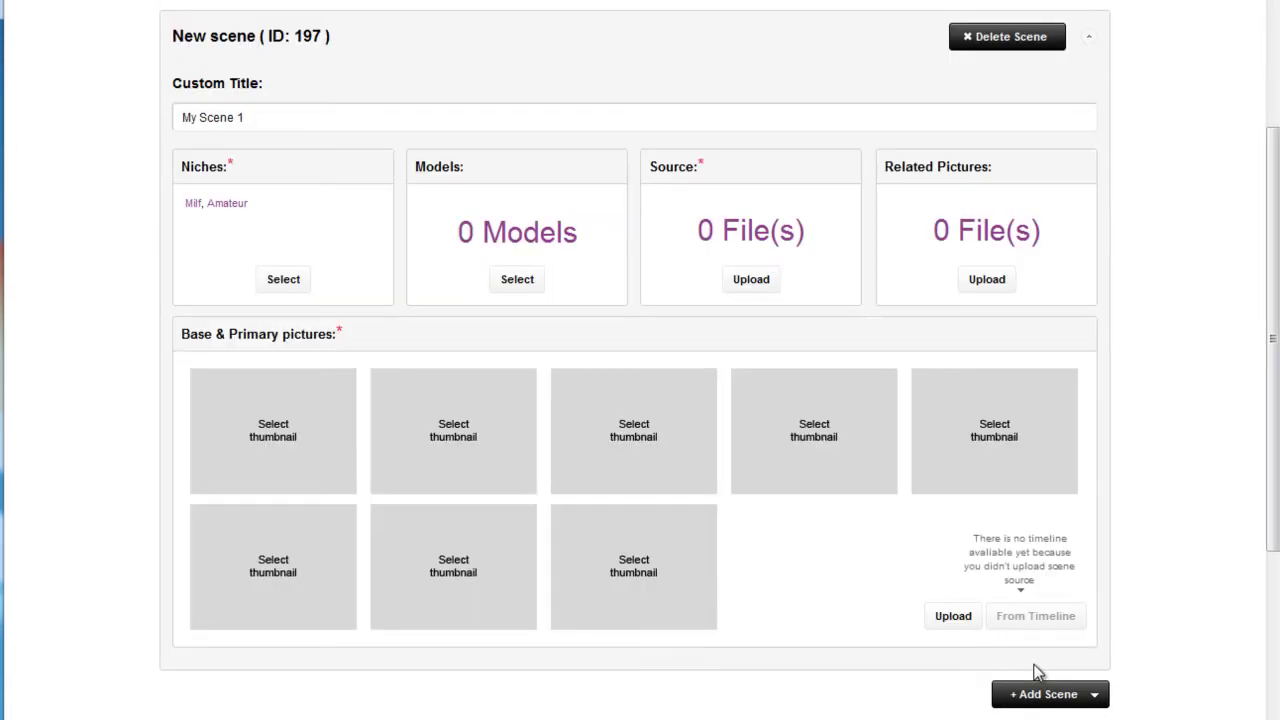
# Step: Link the MP4 file from DVD_002's dvd_scene_01 folder on the FTP as the scene source and apply it
pyautogui.click(751, 280)
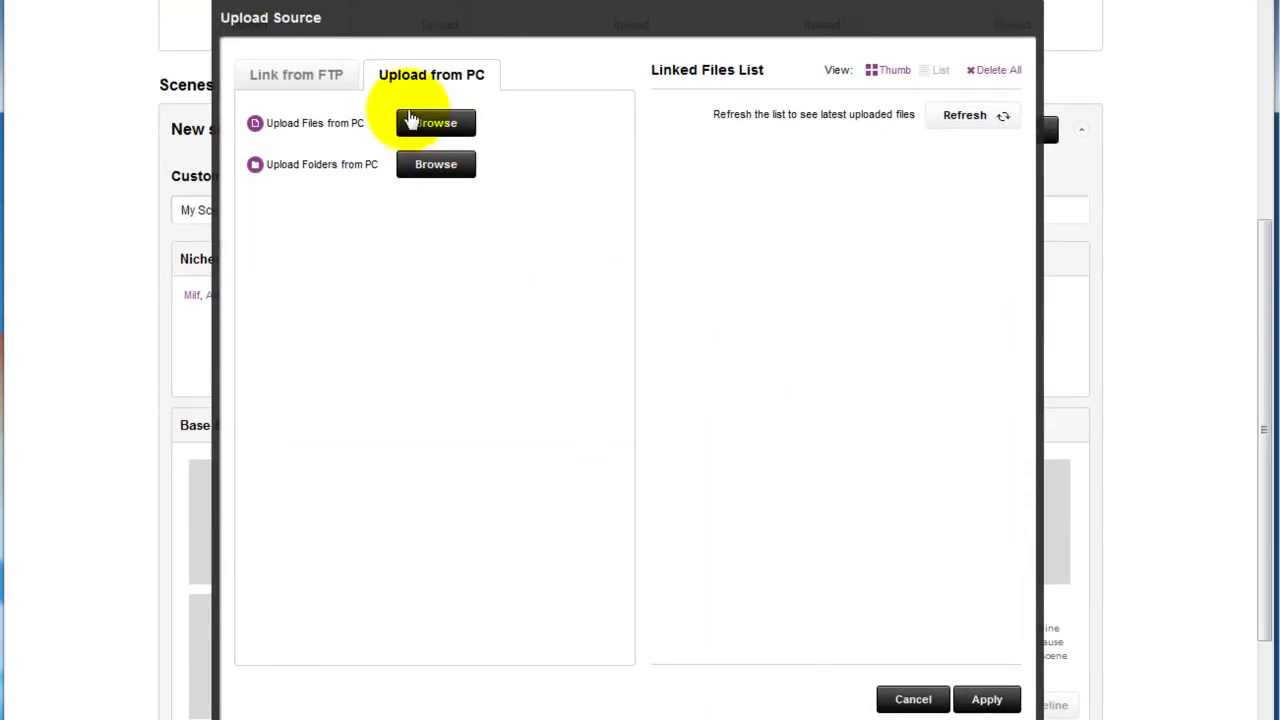
pyautogui.click(289, 80)
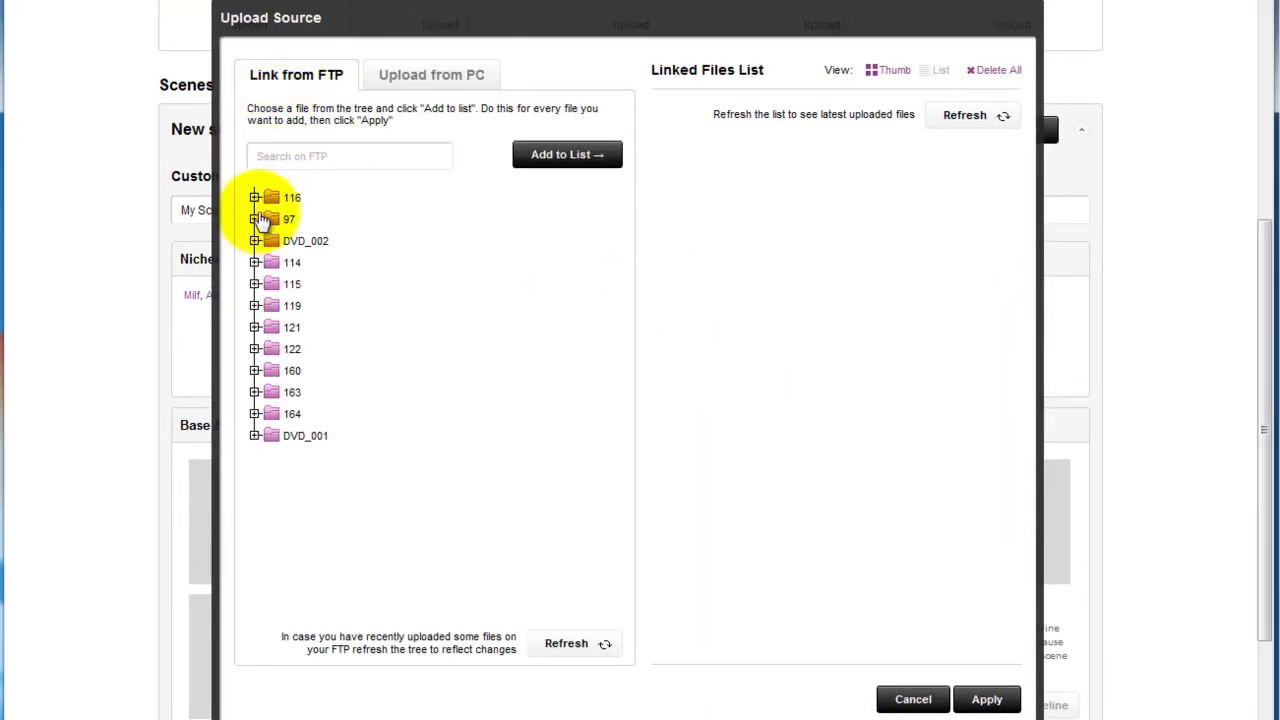
pyautogui.click(256, 241)
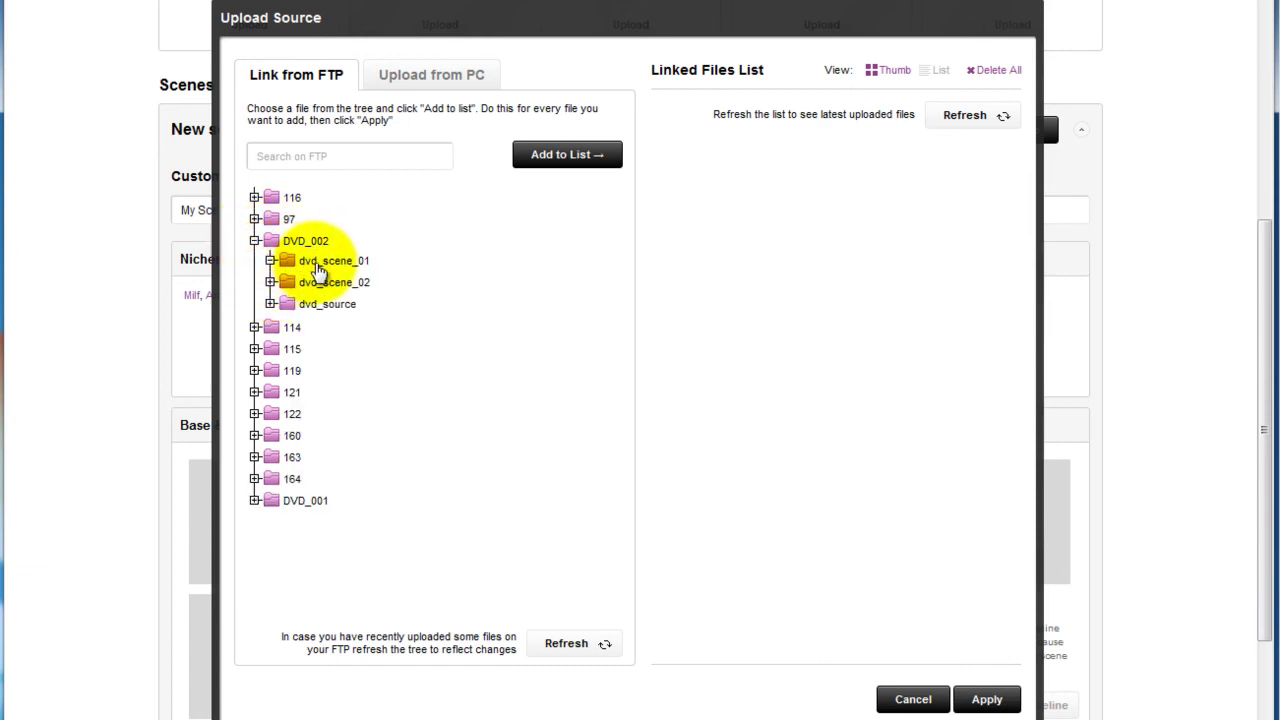
pyautogui.click(270, 261)
pyautogui.click(340, 284)
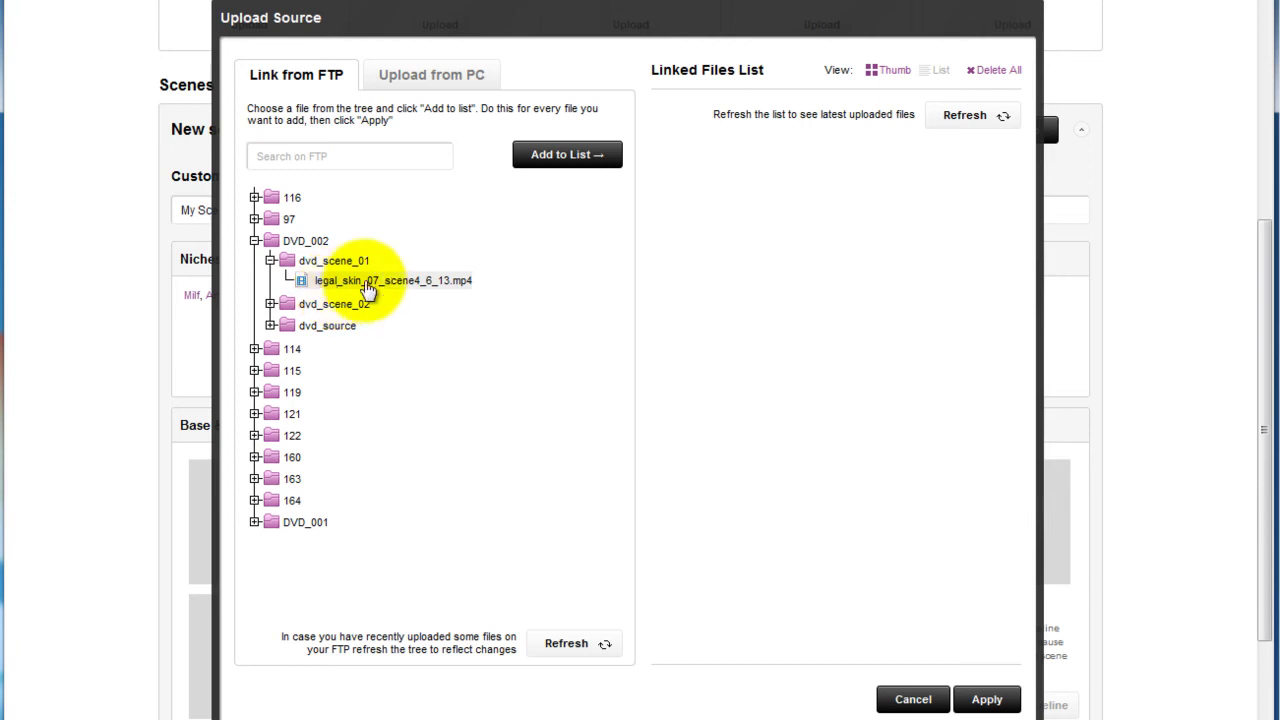
pyautogui.click(585, 160)
pyautogui.click(988, 700)
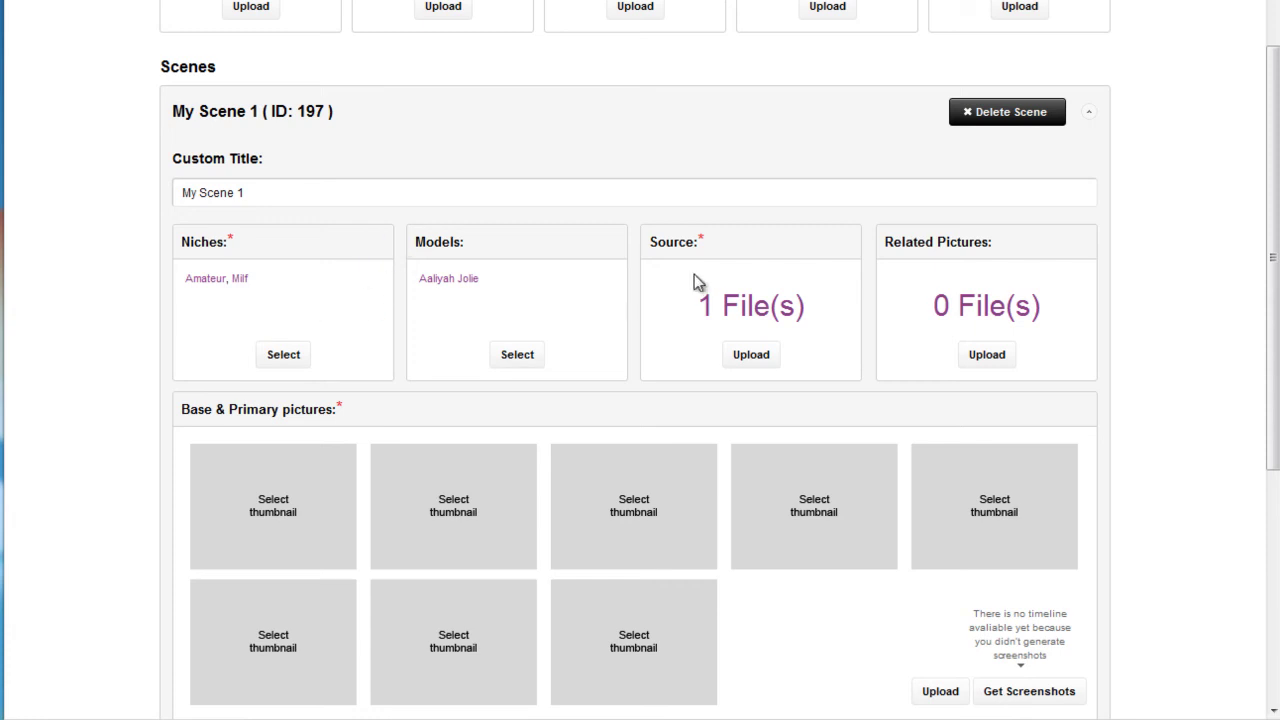
# Step: Generate screenshots from the scene source and open the timeline selection for the base pictures
pyautogui.scroll(-1, 892, 310)
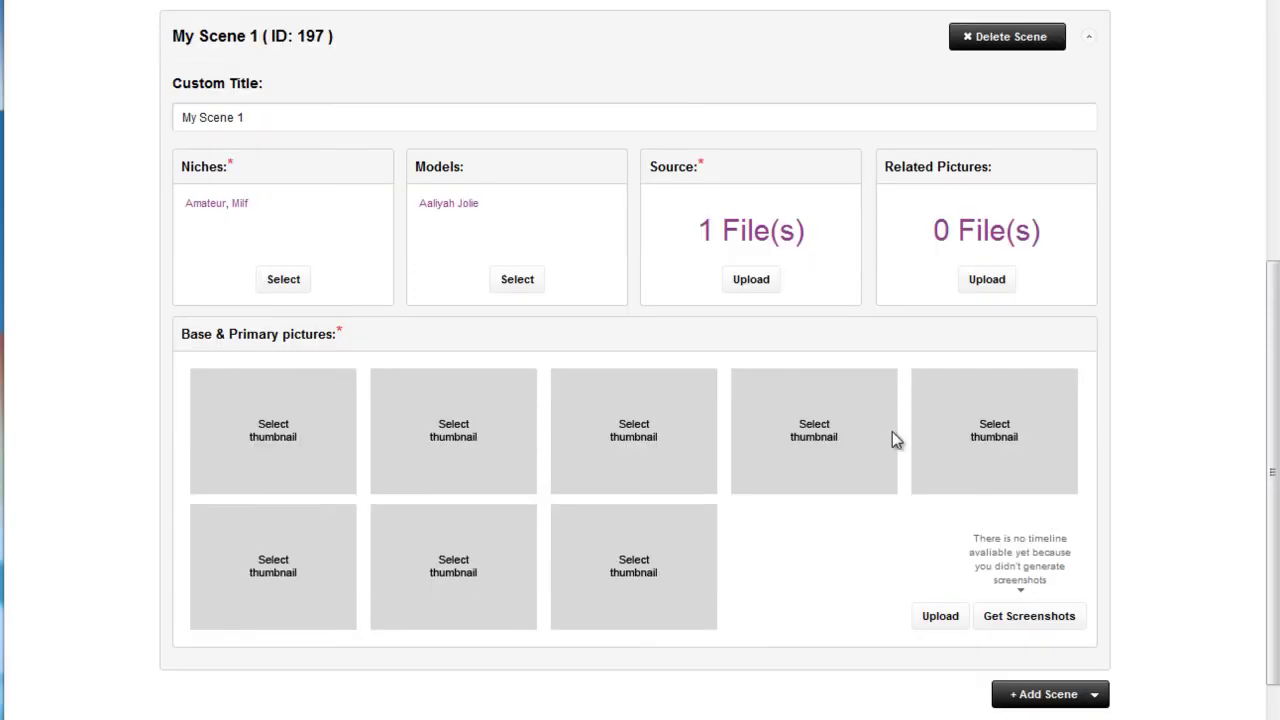
pyautogui.click(1033, 621)
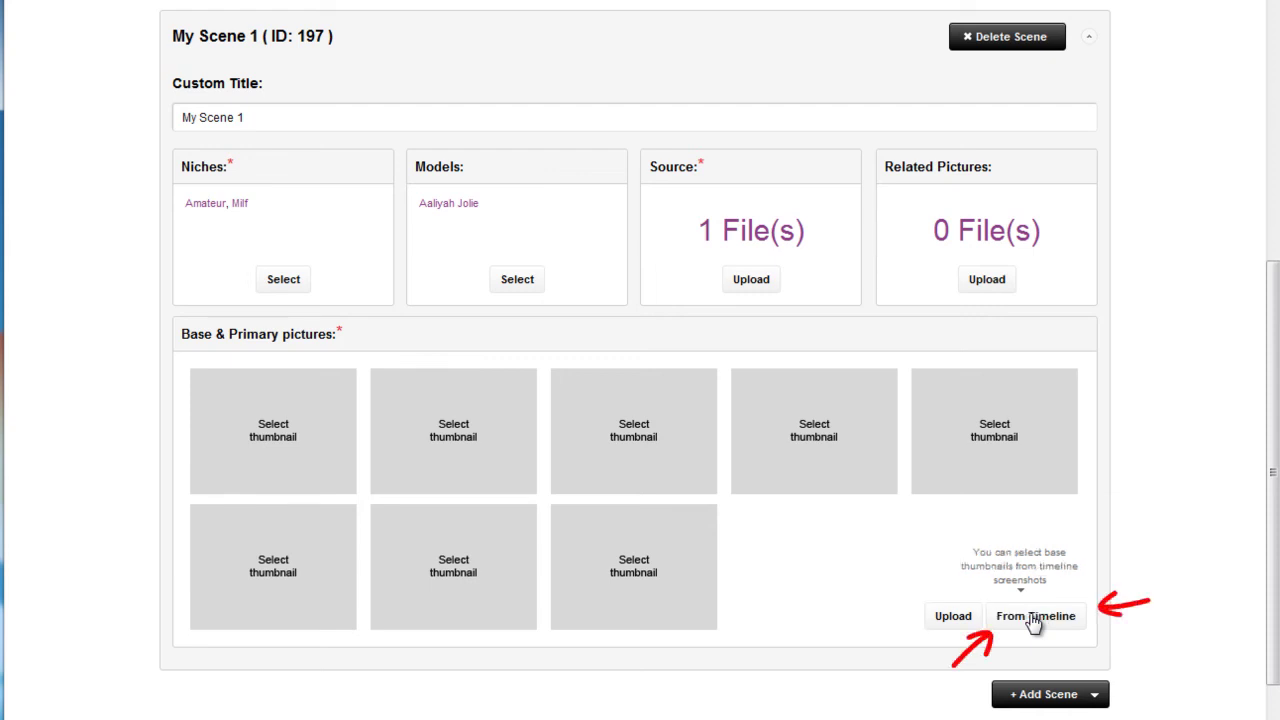
pyautogui.click(1033, 618)
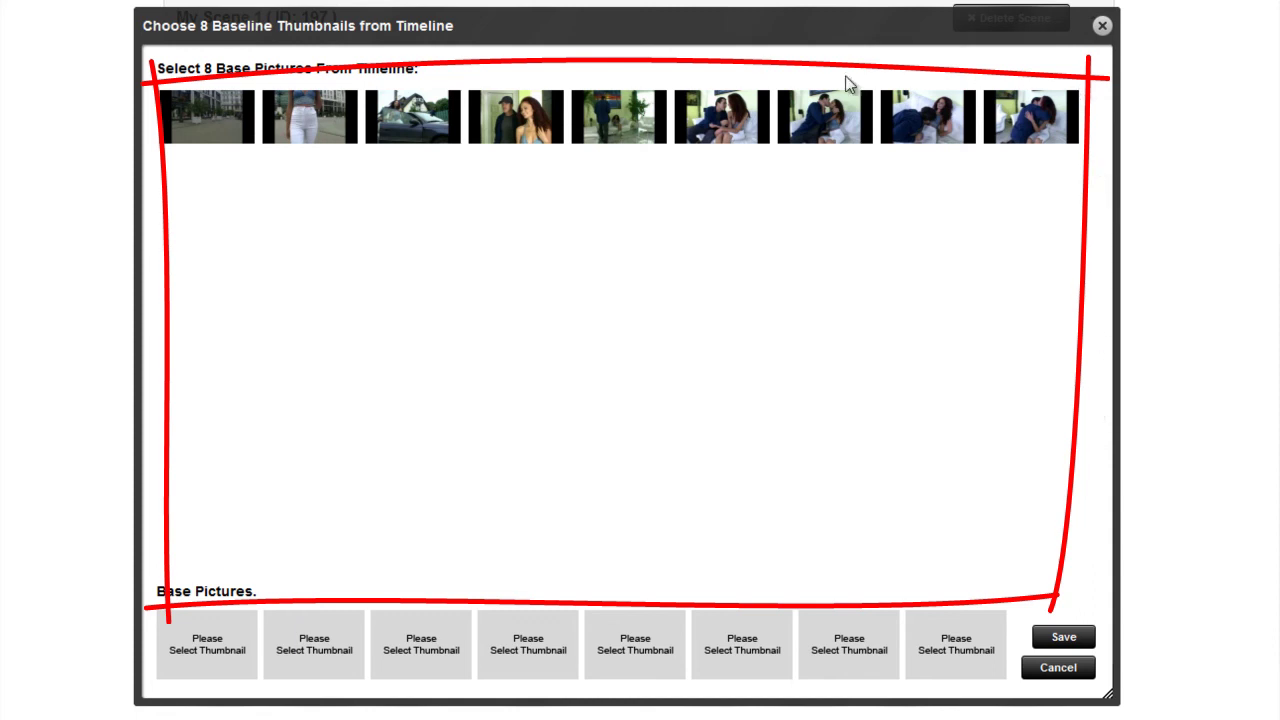
# Step: Add the second through fifth timeline screenshots to the scene's first four base picture slots
pyautogui.click(318, 133)
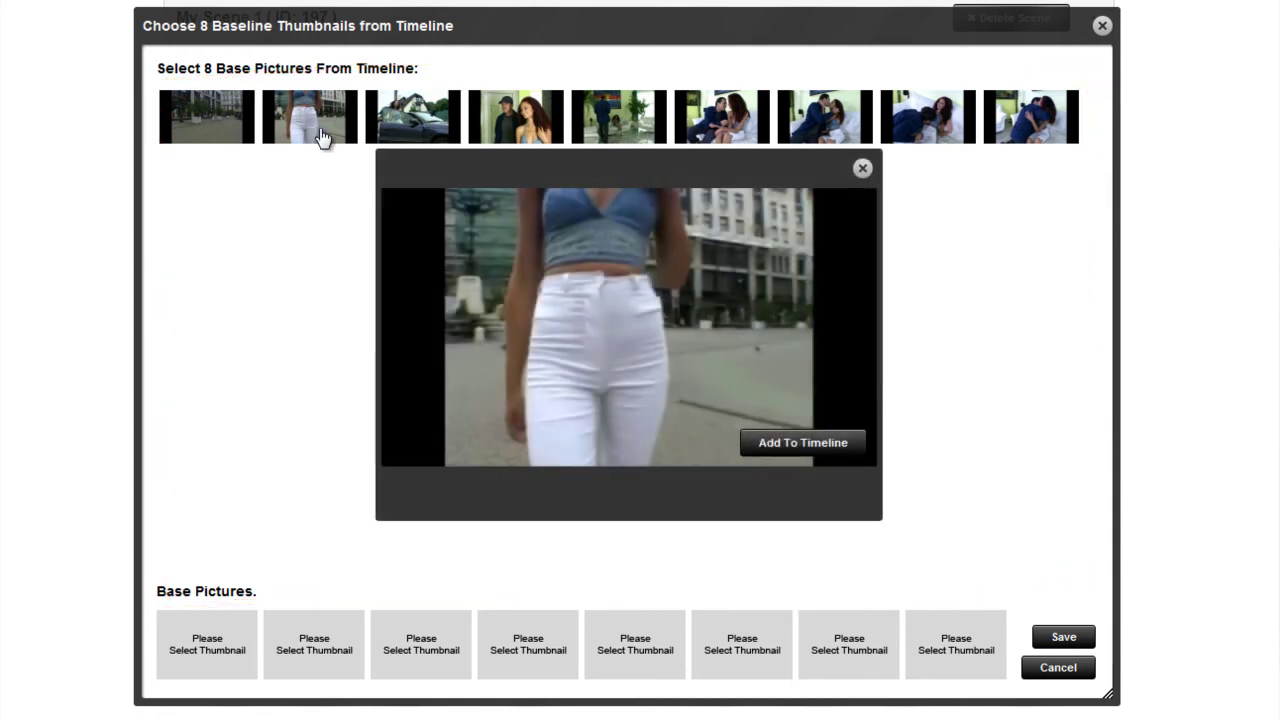
pyautogui.click(806, 443)
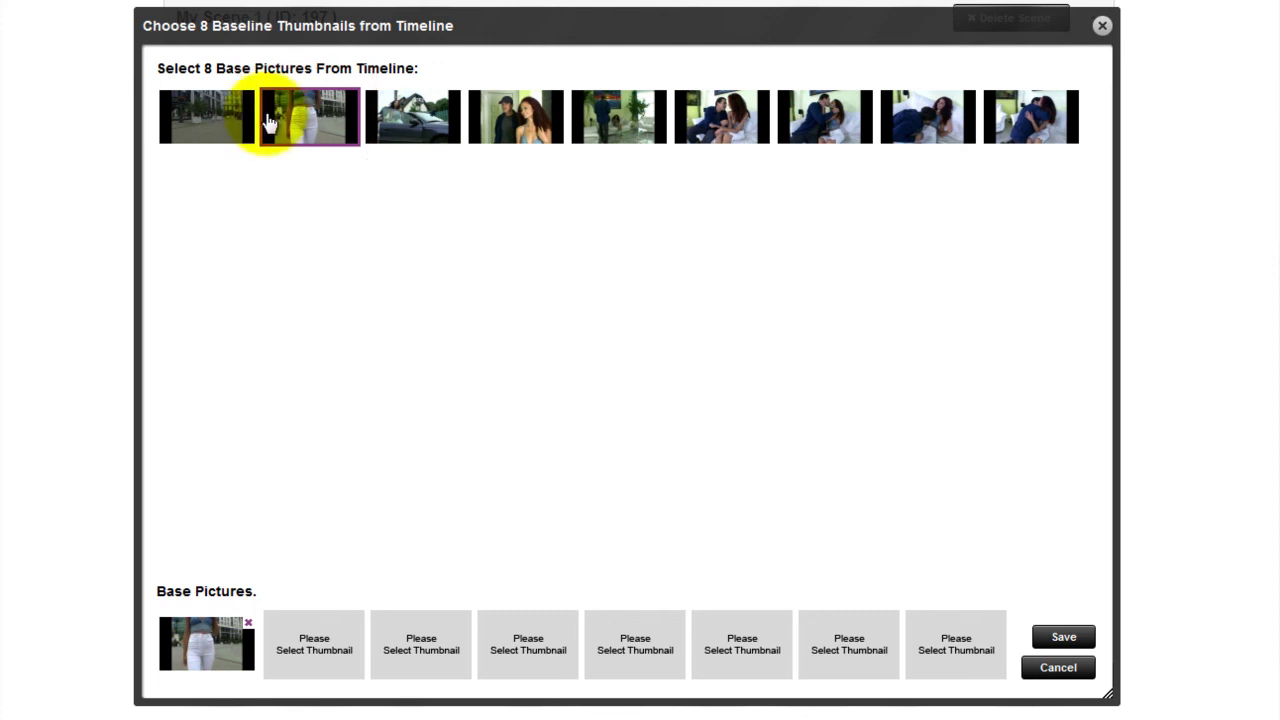
pyautogui.click(404, 133)
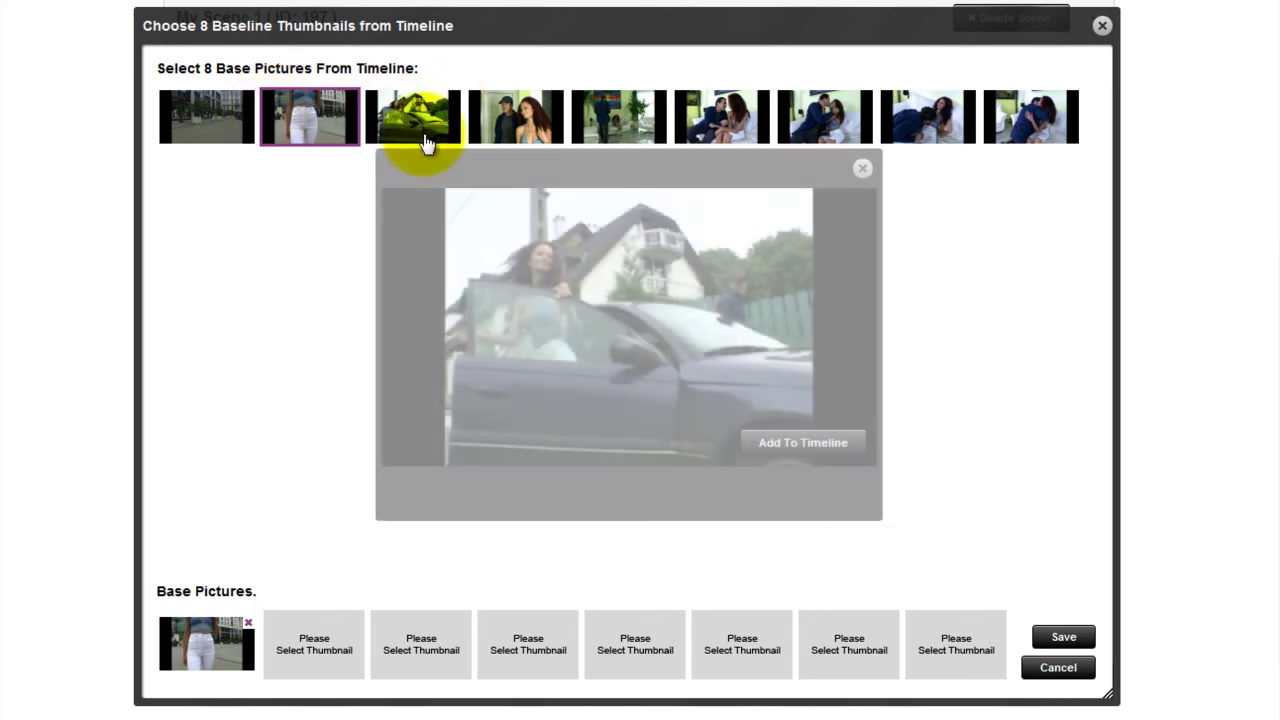
pyautogui.click(594, 286)
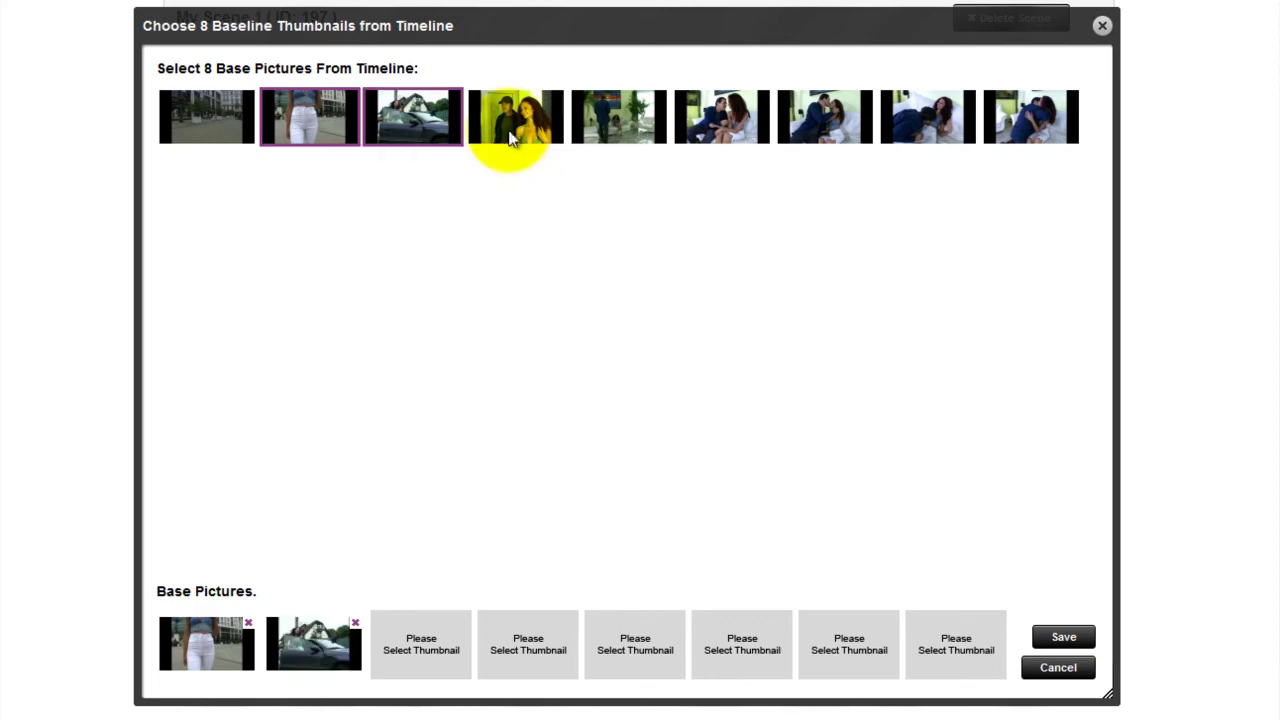
pyautogui.click(509, 129)
pyautogui.click(636, 140)
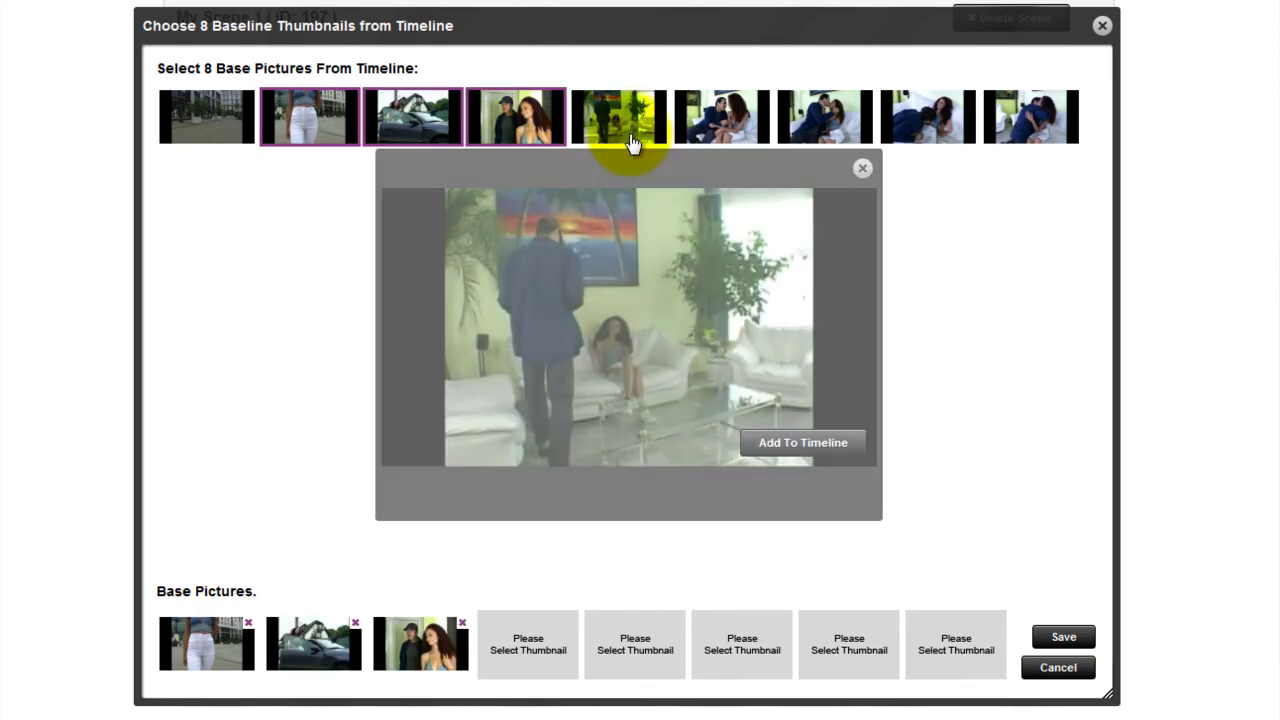
# Step: Fill the remaining four base picture slots with the sixth through ninth timeline screenshots and save the selection
pyautogui.click(707, 122)
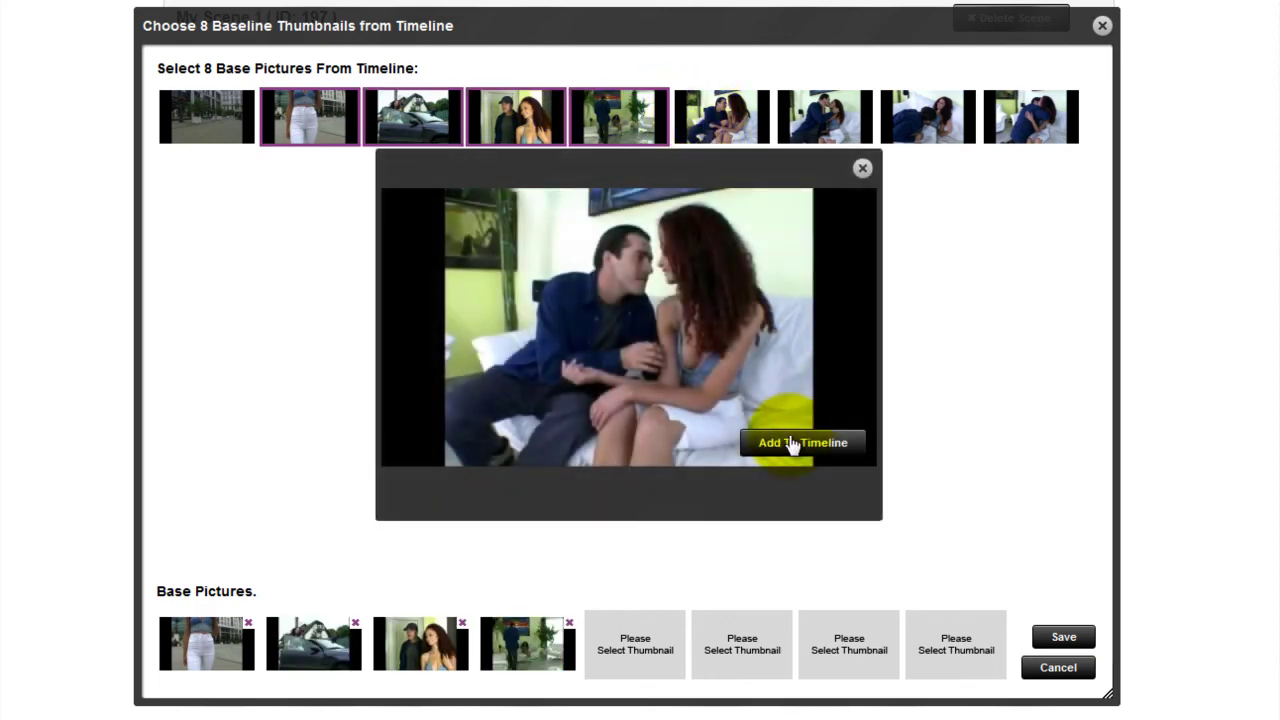
pyautogui.click(826, 443)
pyautogui.click(828, 128)
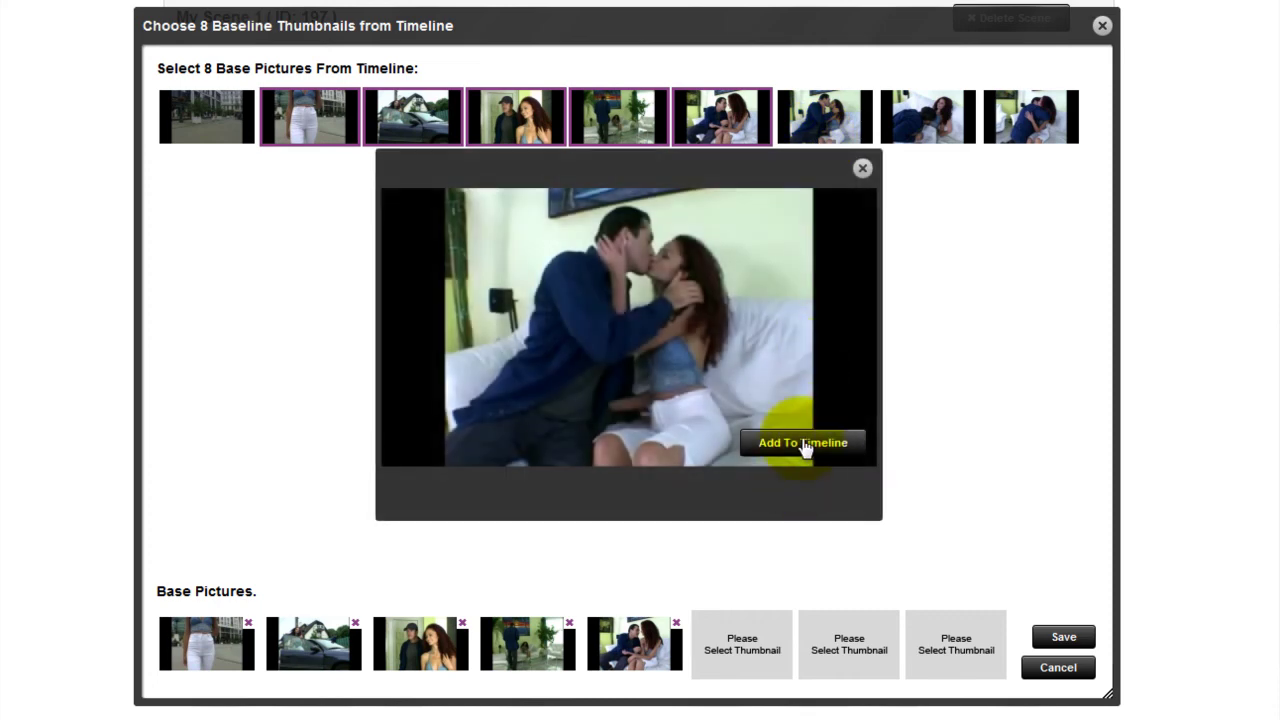
pyautogui.click(805, 443)
pyautogui.click(910, 105)
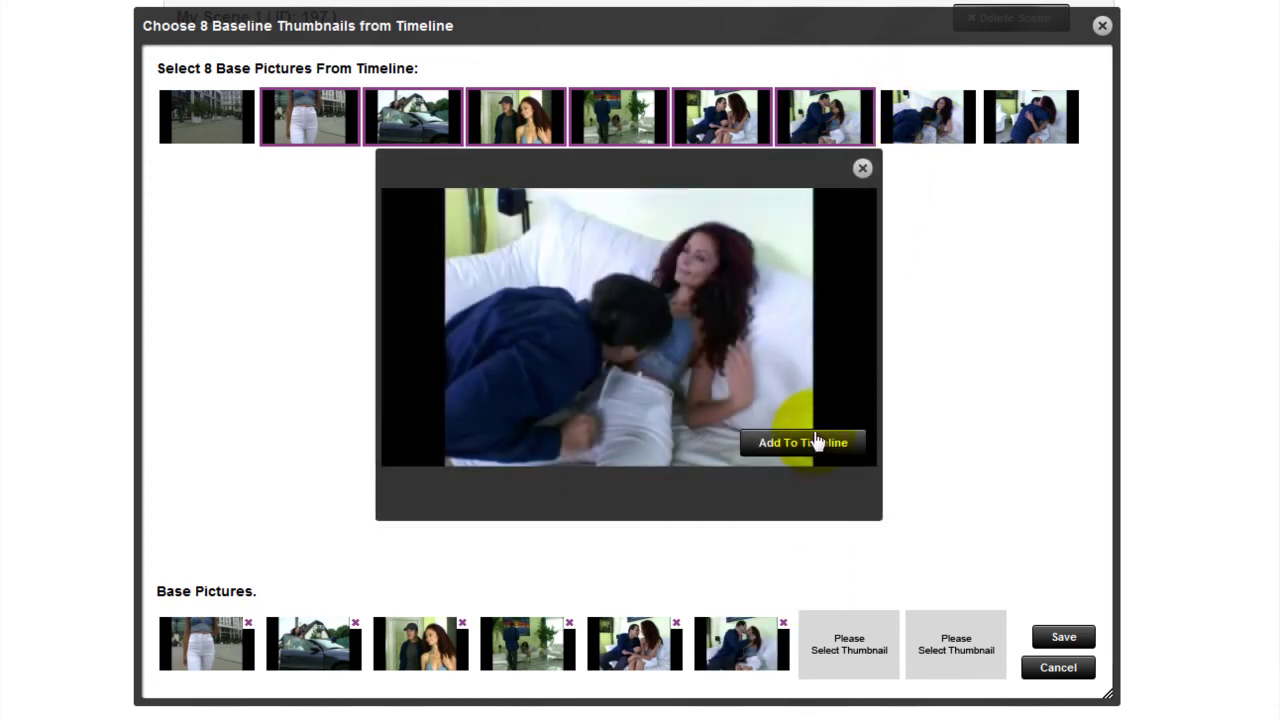
pyautogui.click(818, 443)
pyautogui.click(1035, 120)
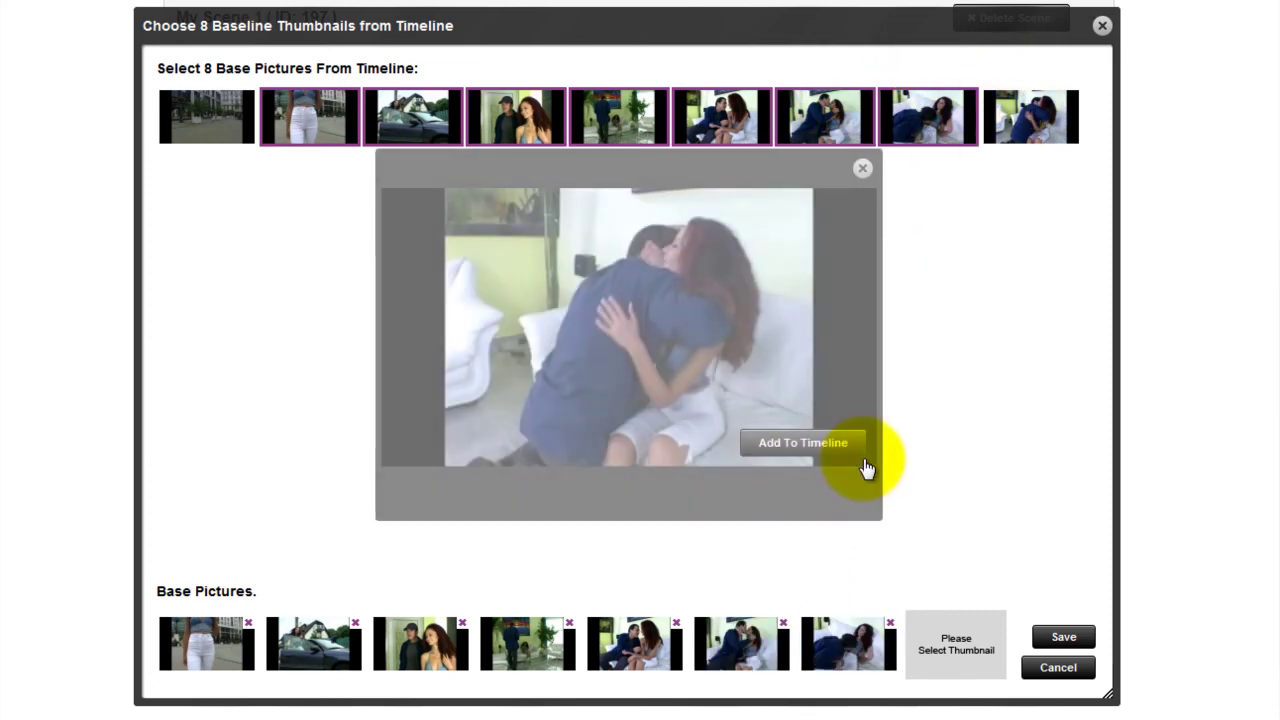
pyautogui.click(852, 443)
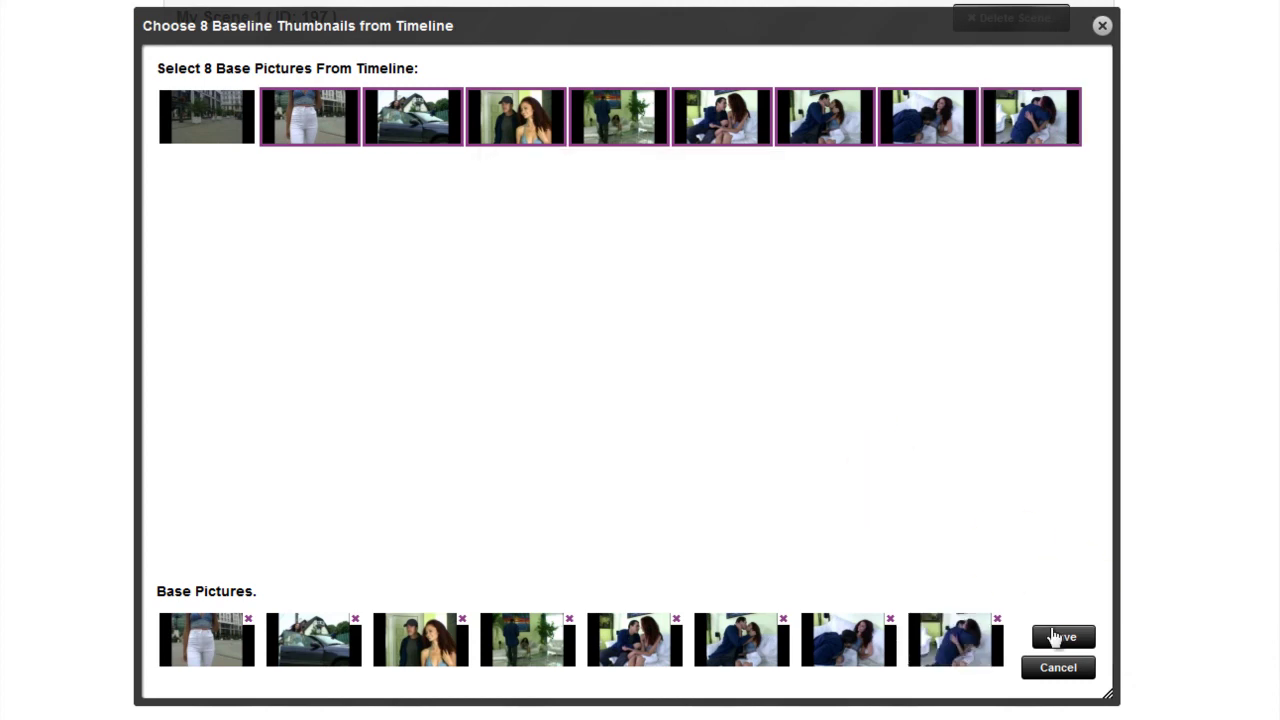
pyautogui.click(1059, 637)
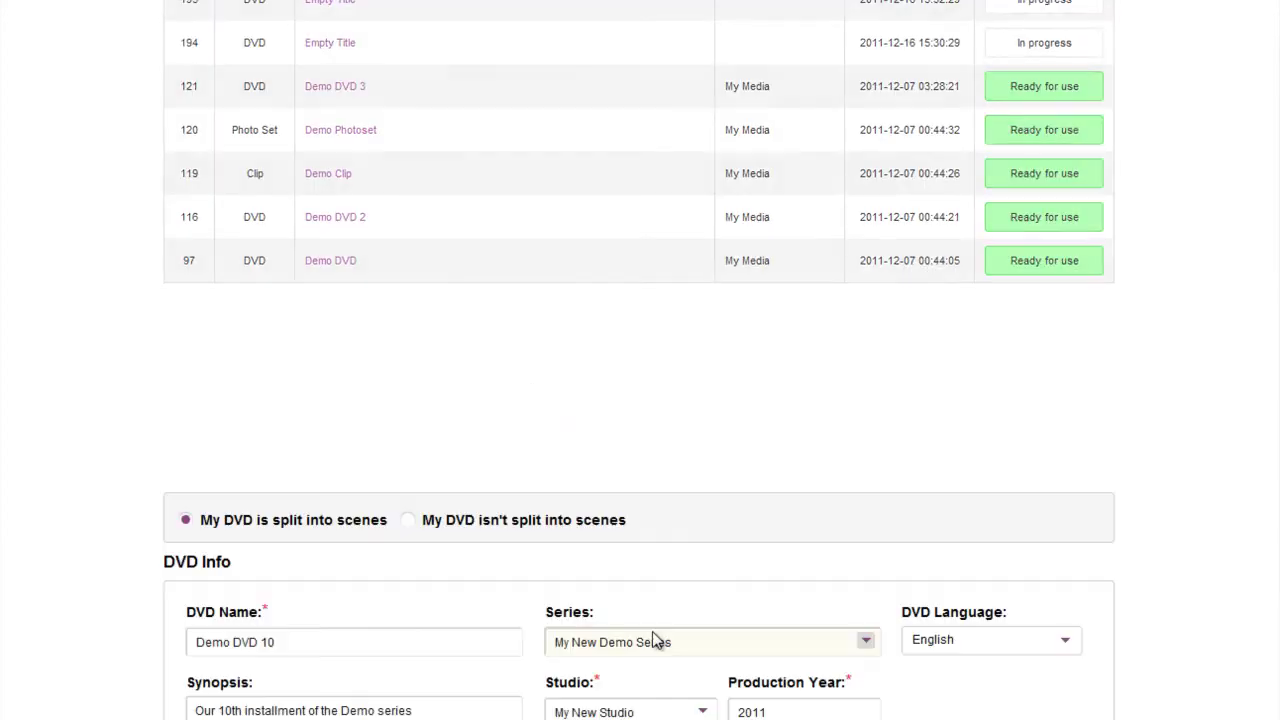
# Step: Submit the Demo DVD 10 entry for approval and return to the content list
pyautogui.scroll(-7, 655, 640)
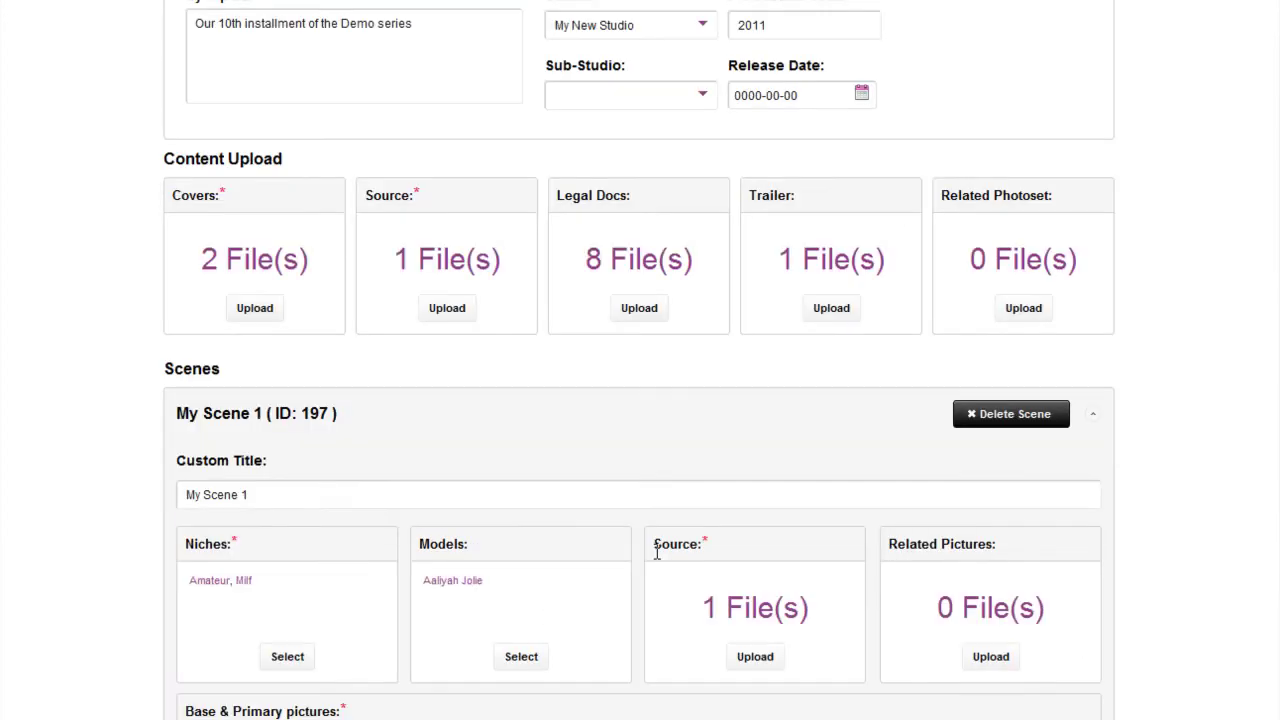
pyautogui.scroll(-4, 656, 552)
pyautogui.scroll(1, 655, 555)
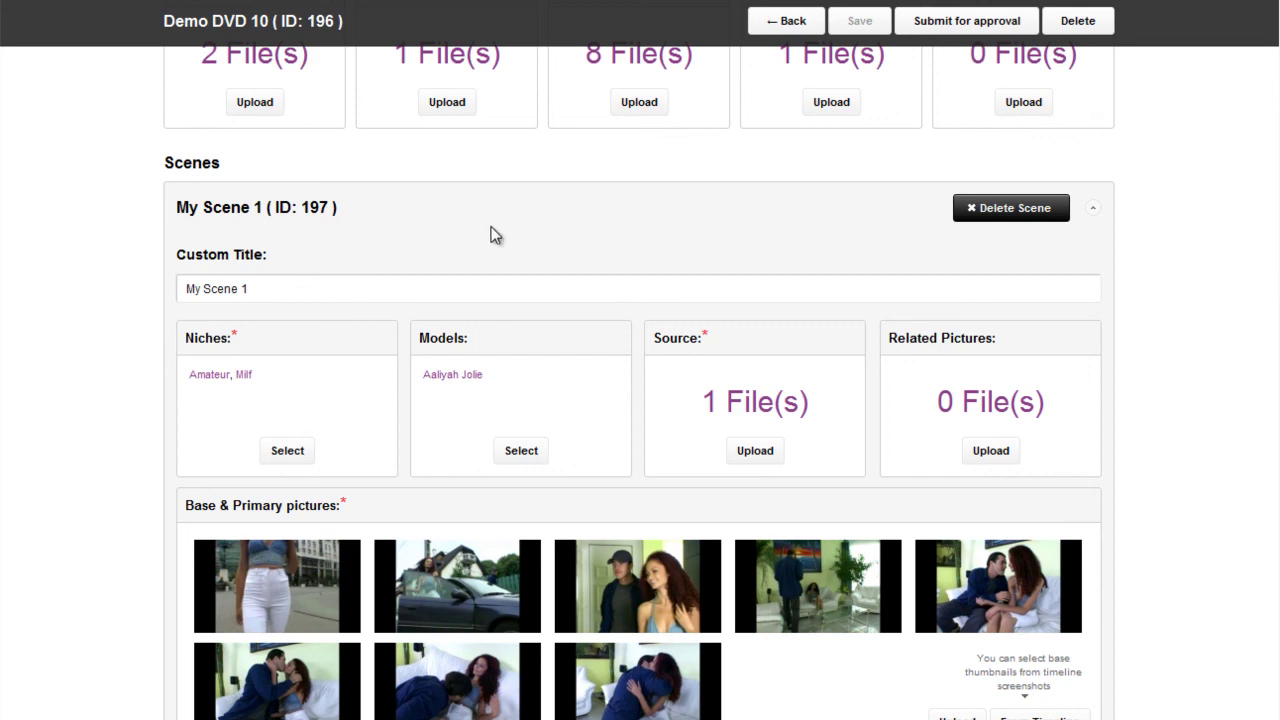
pyautogui.click(935, 22)
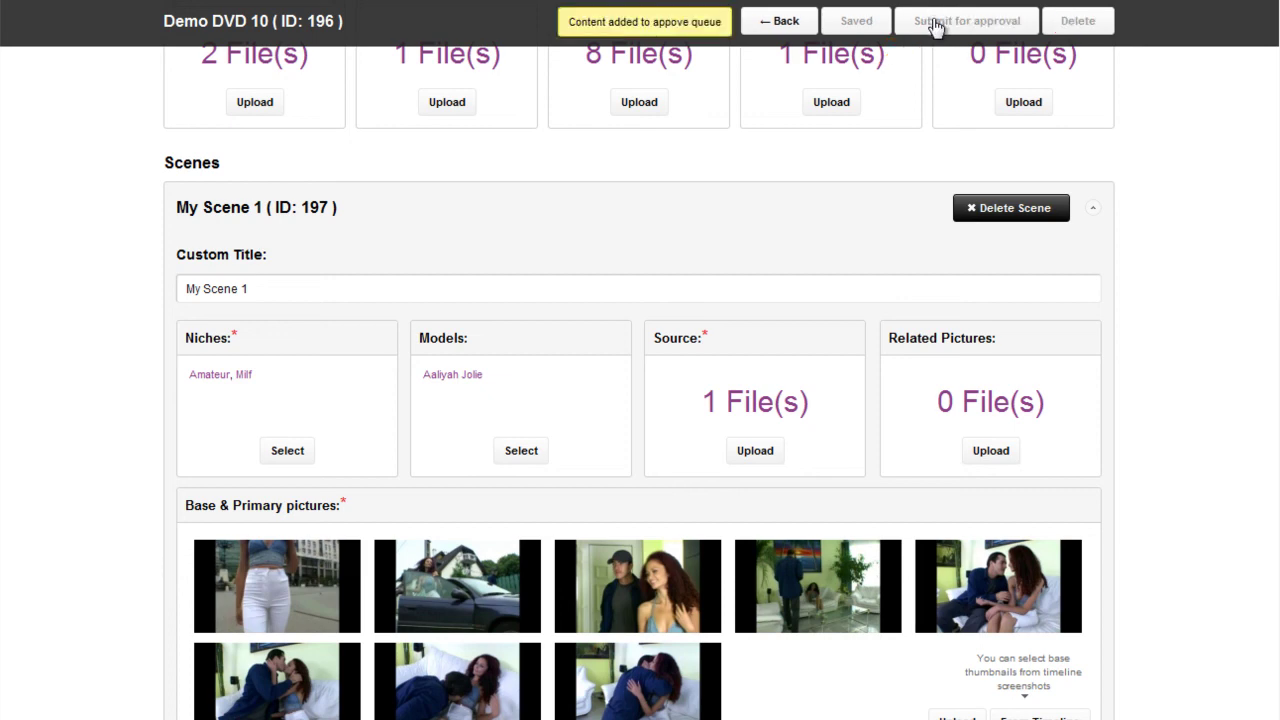
pyautogui.click(779, 21)
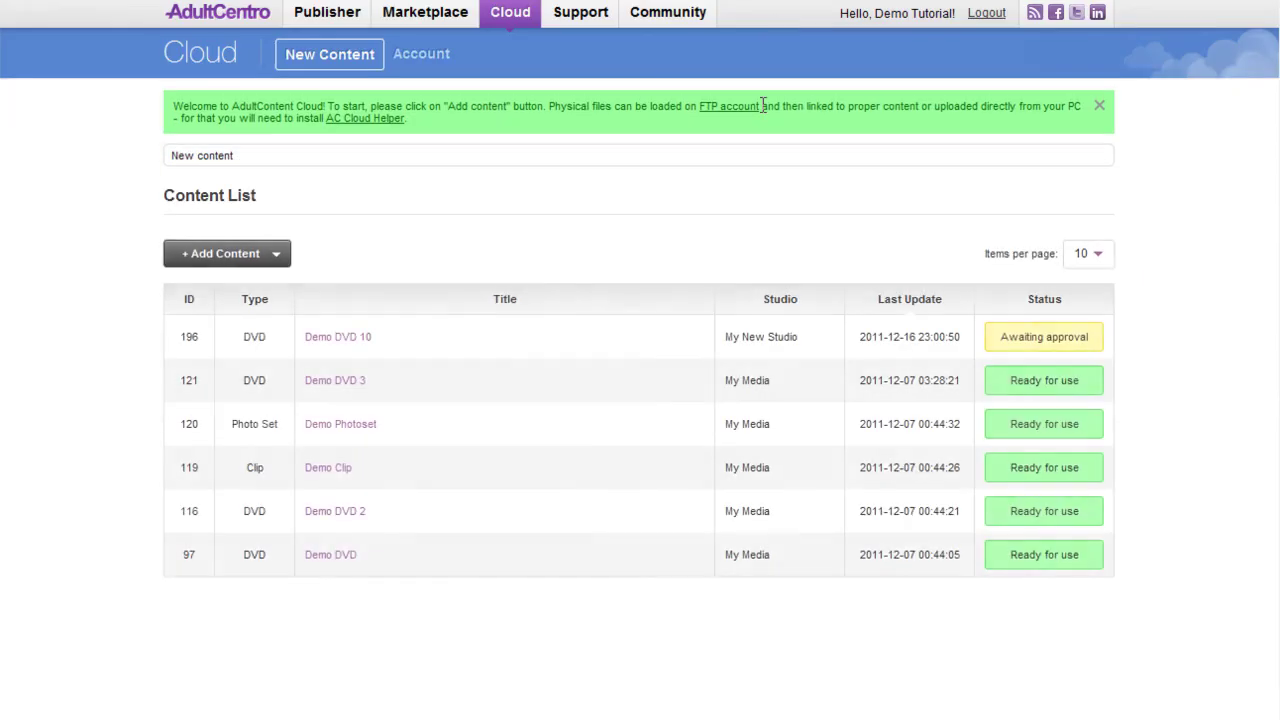